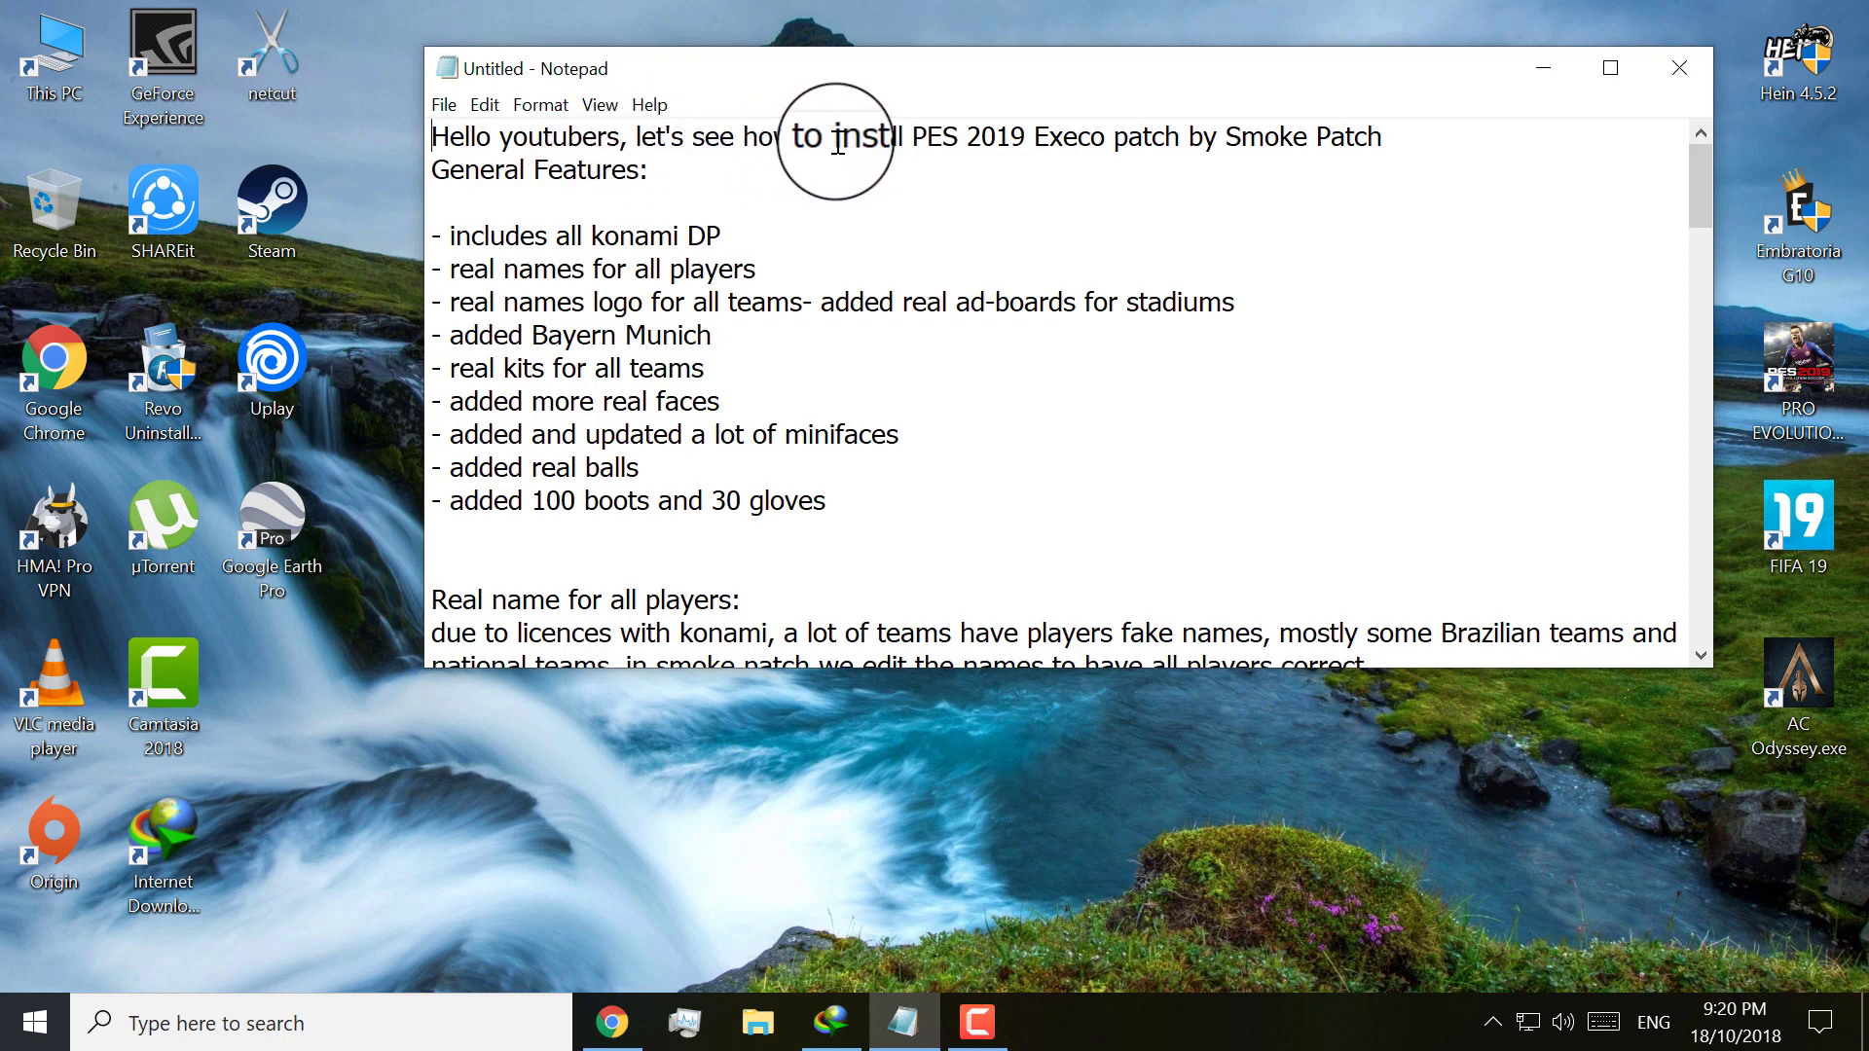
# Step: Highlight the patch author "Smoke Patch" in the opening line of the notes, then go to the General Features heading
pyautogui.moveTo(912, 139); pyautogui.dragTo(1352, 146)
pyautogui.click(1186, 134)
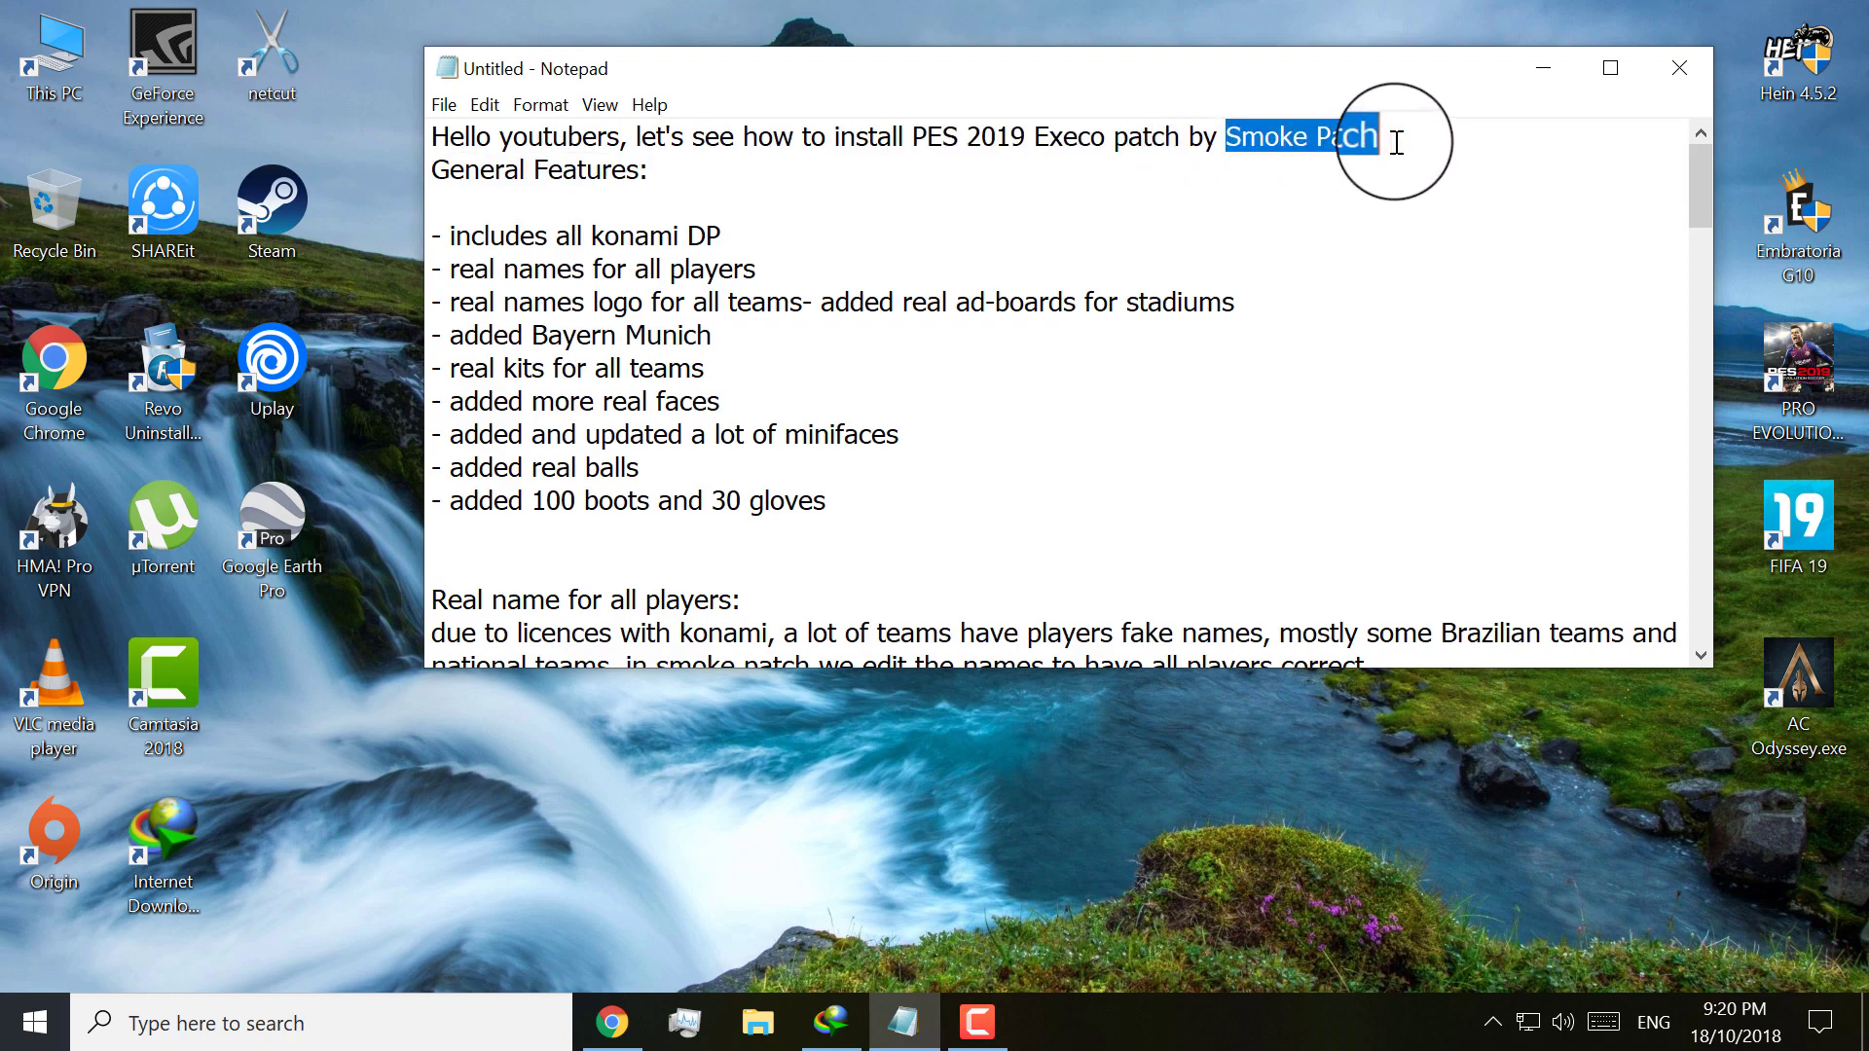
pyautogui.click(1396, 143)
pyautogui.click(438, 166)
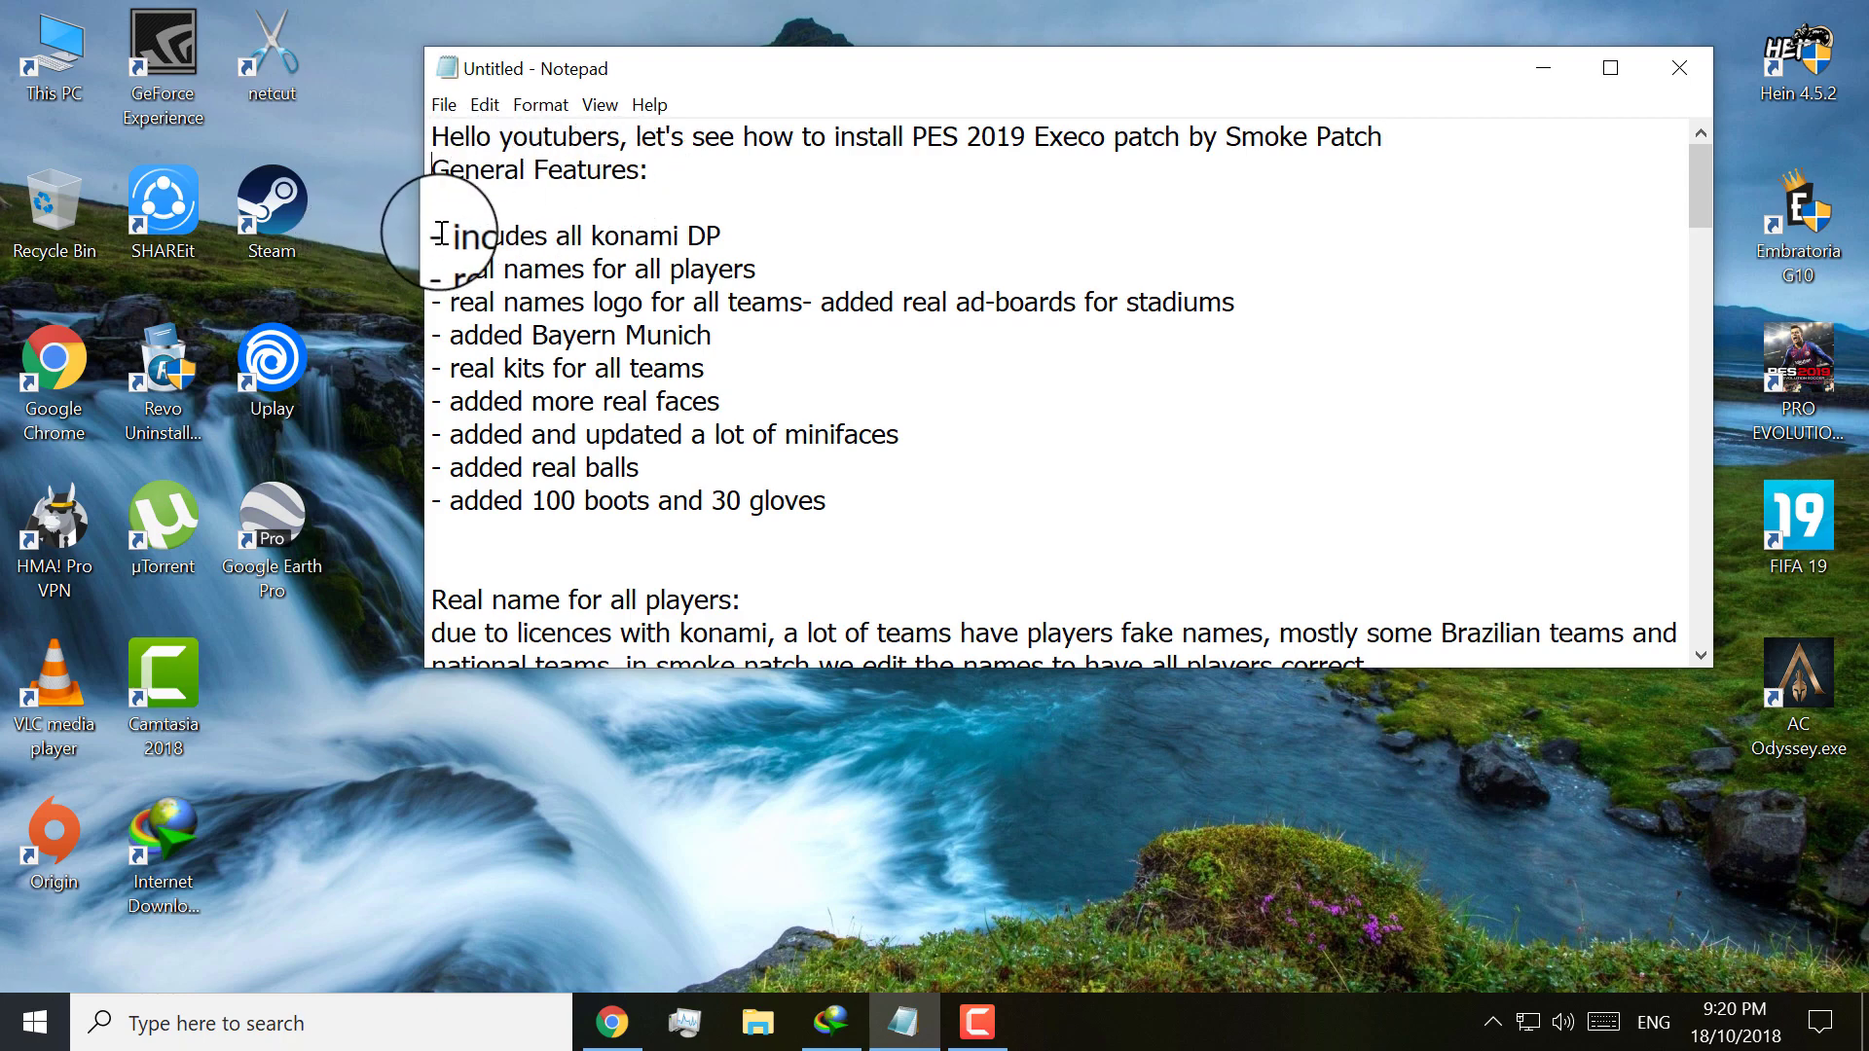
# Step: Highlight each item of the General Features list in turn, from the included Konami DP to the added boots and gloves
pyautogui.moveTo(450, 236); pyautogui.dragTo(736, 242)
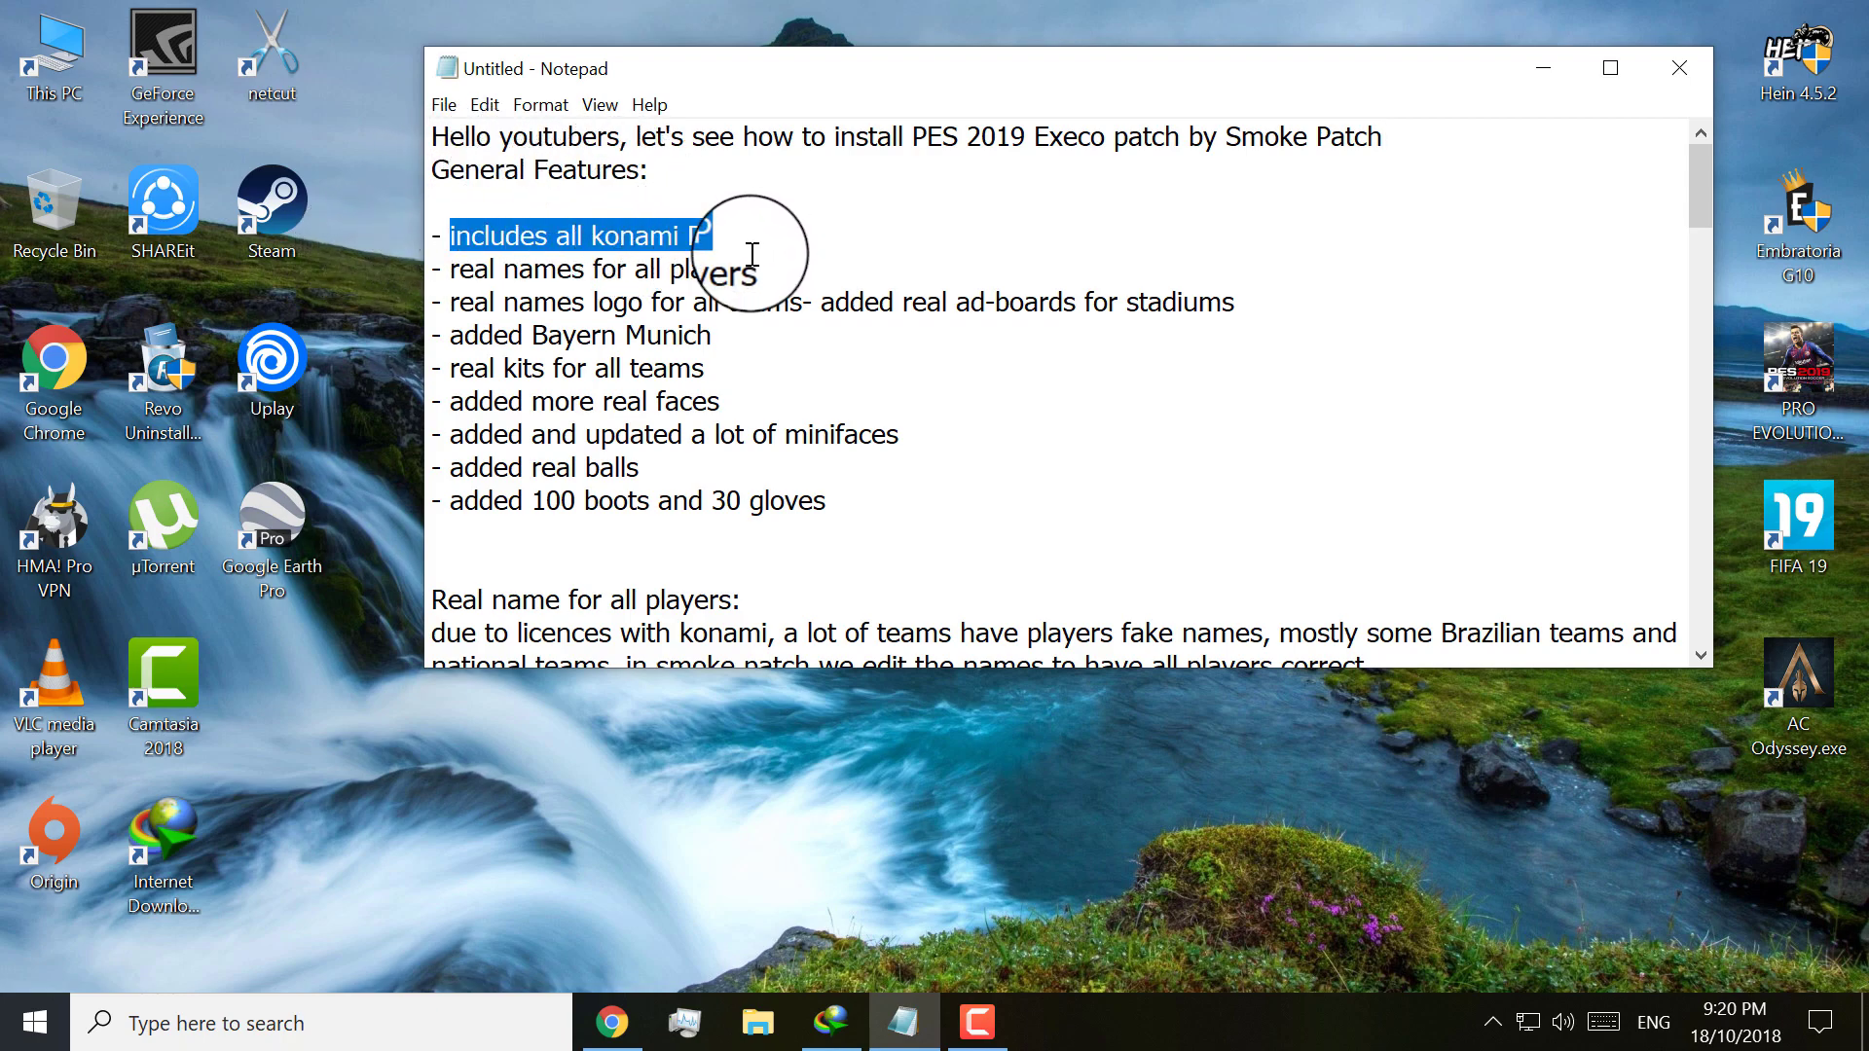
pyautogui.moveTo(449, 270); pyautogui.dragTo(763, 277)
pyautogui.moveTo(453, 307); pyautogui.dragTo(1268, 309)
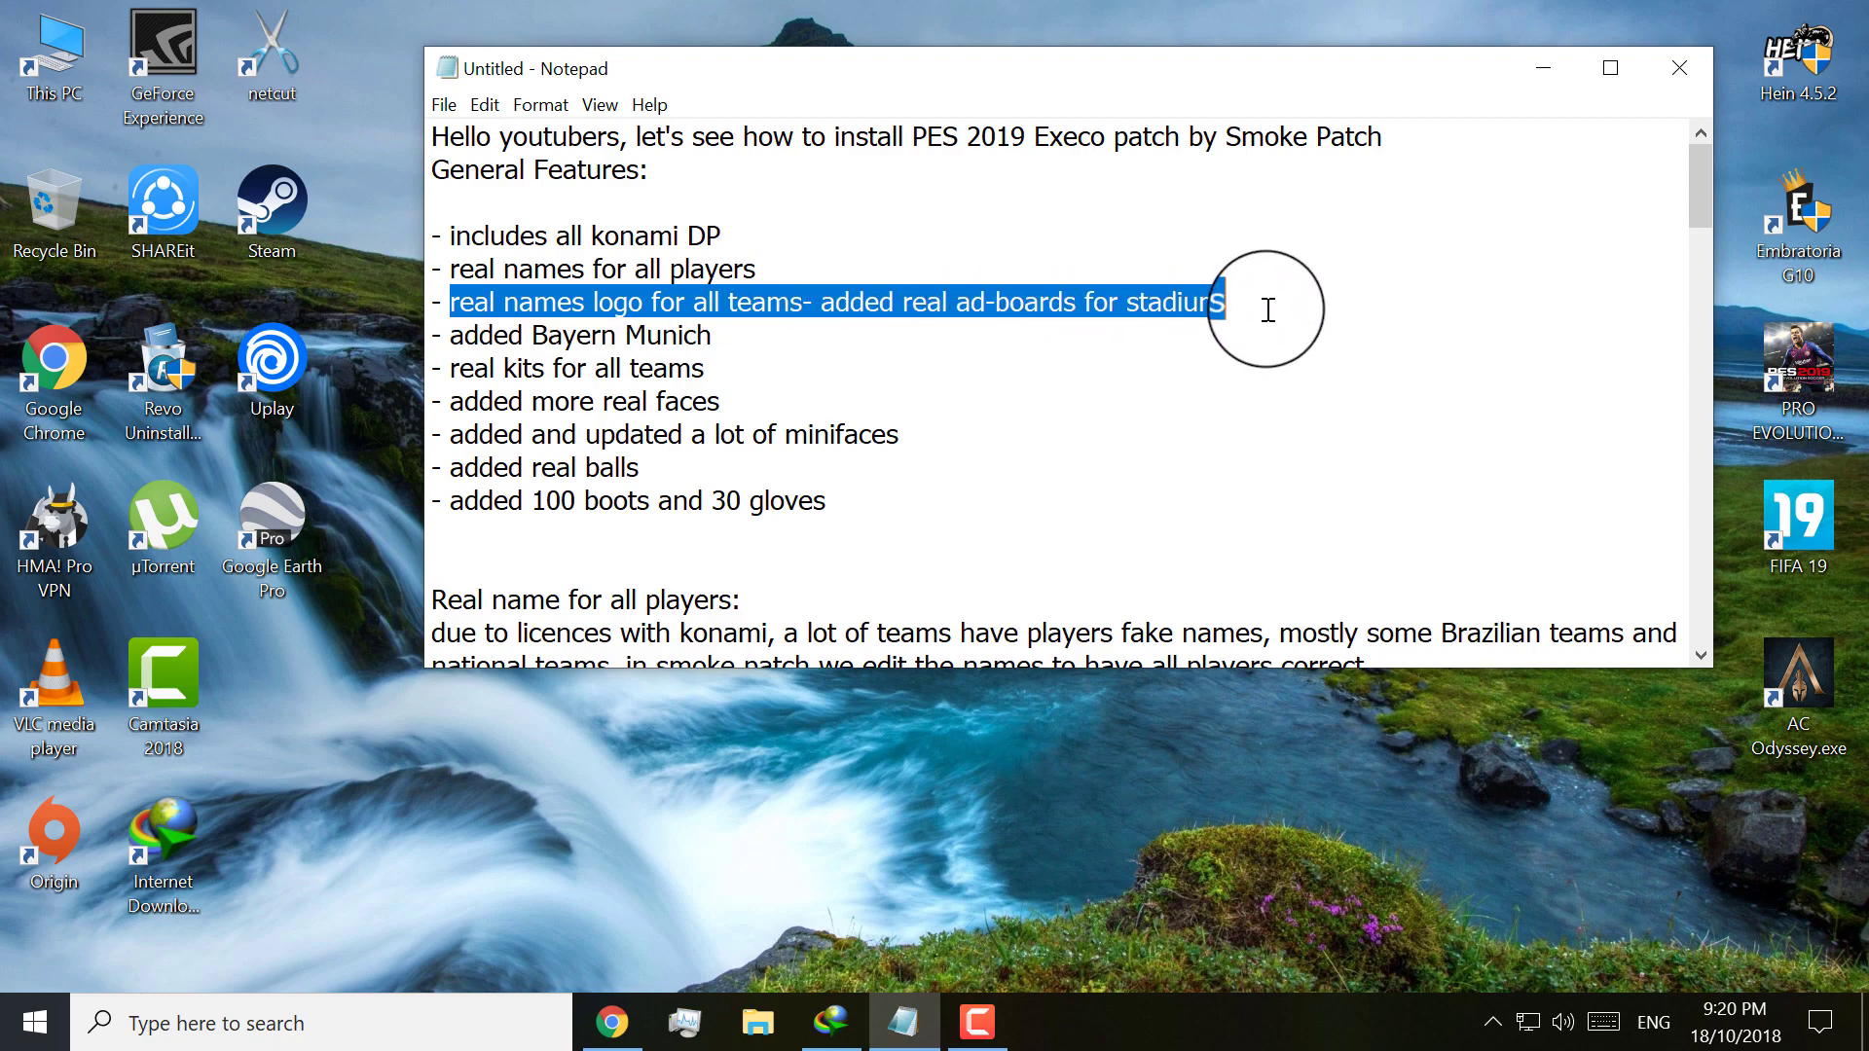
pyautogui.moveTo(450, 336); pyautogui.dragTo(715, 338)
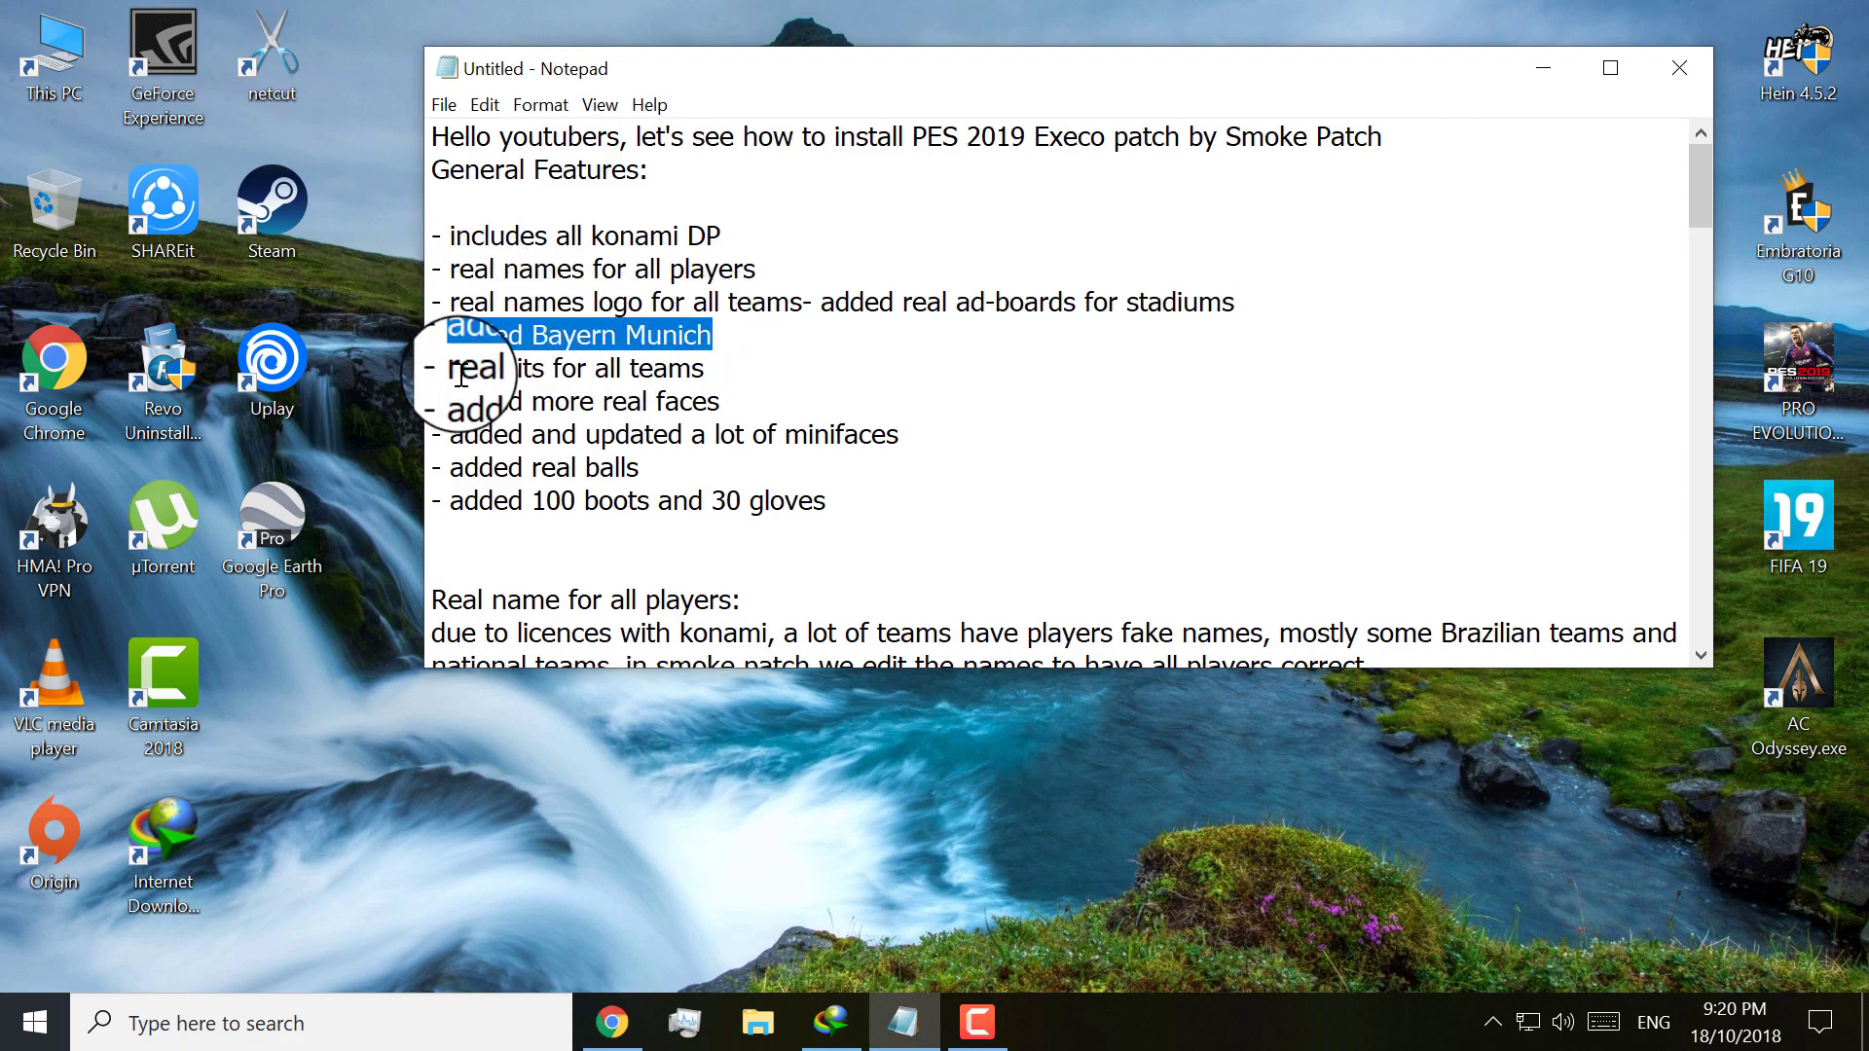
pyautogui.moveTo(452, 373); pyautogui.dragTo(690, 371)
pyautogui.moveTo(450, 401); pyautogui.dragTo(752, 404)
pyautogui.moveTo(450, 434); pyautogui.dragTo(926, 434)
pyautogui.moveTo(453, 469); pyautogui.dragTo(662, 469)
pyautogui.moveTo(451, 504); pyautogui.dragTo(878, 508)
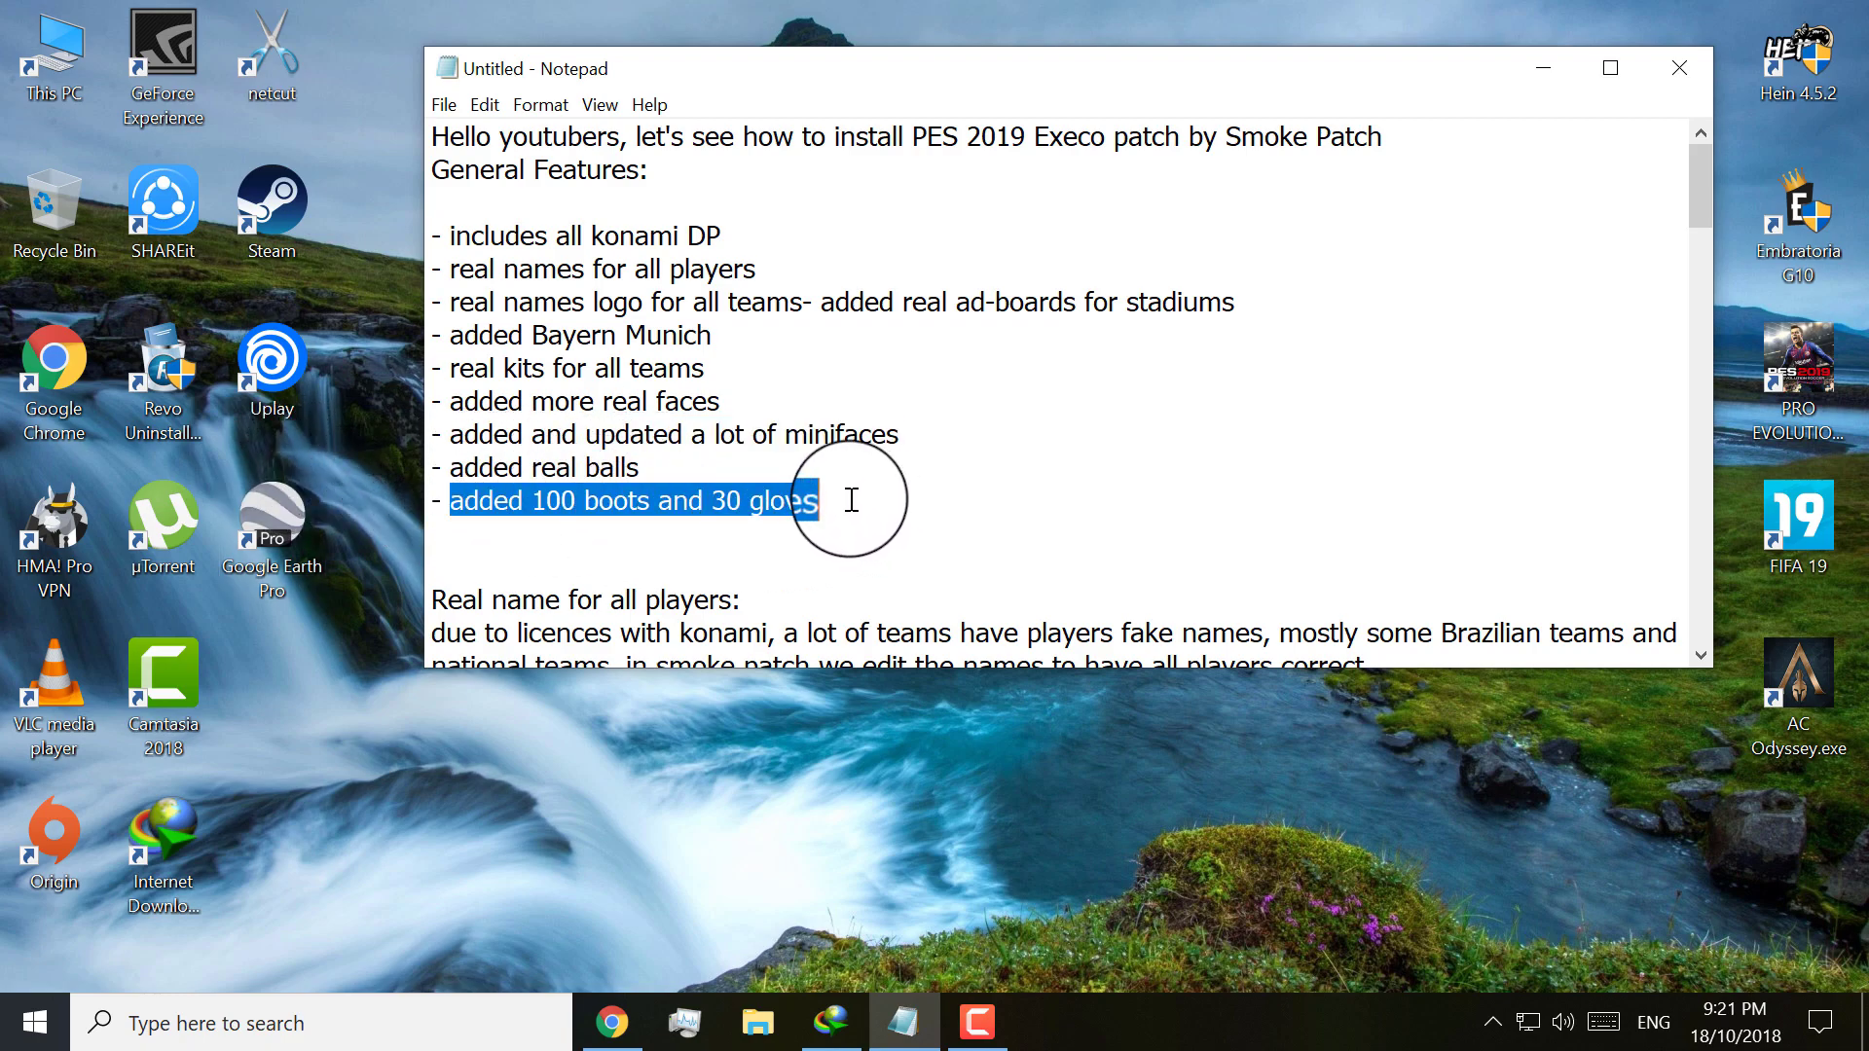
# Step: Go through the section headings on real player names, real team names and logos, and the added Bayern team
pyautogui.scroll(-3, 820, 507)
pyautogui.moveTo(429, 295); pyautogui.dragTo(727, 299)
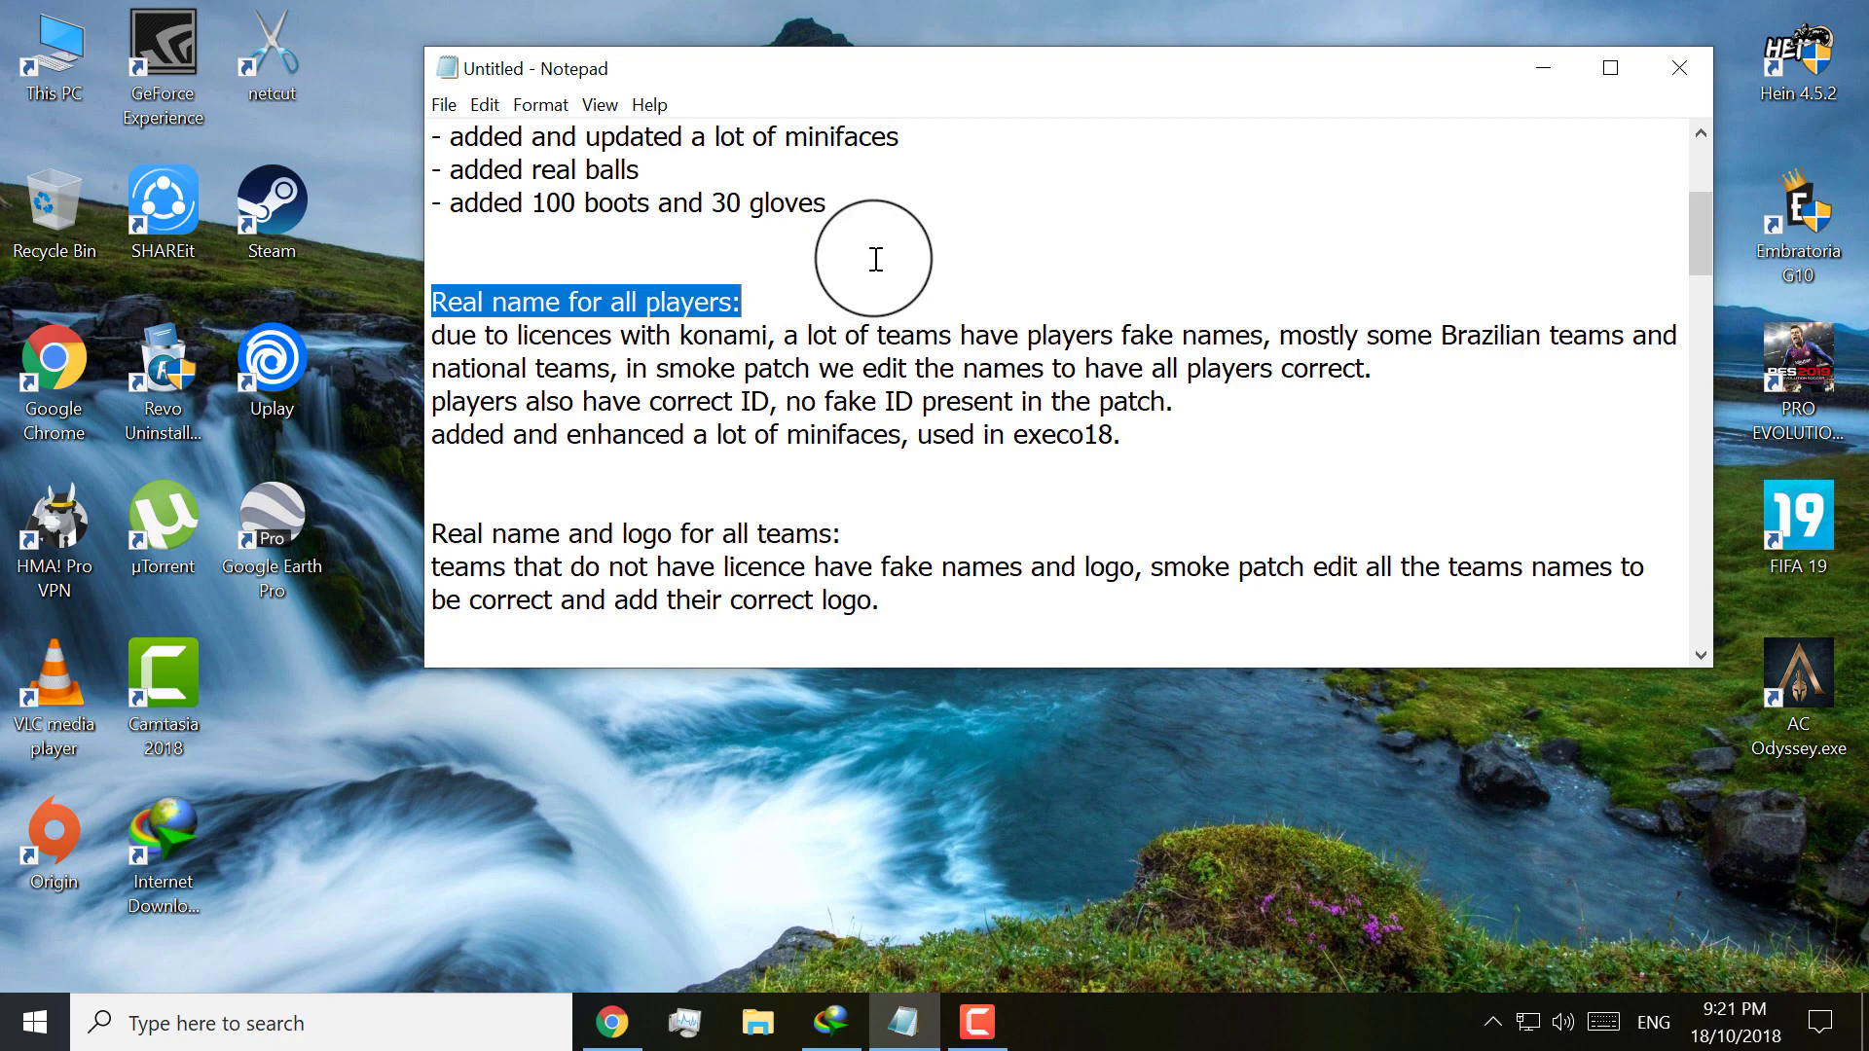
pyautogui.scroll(-2, 750, 271)
pyautogui.moveTo(433, 335); pyautogui.dragTo(857, 331)
pyautogui.click(865, 328)
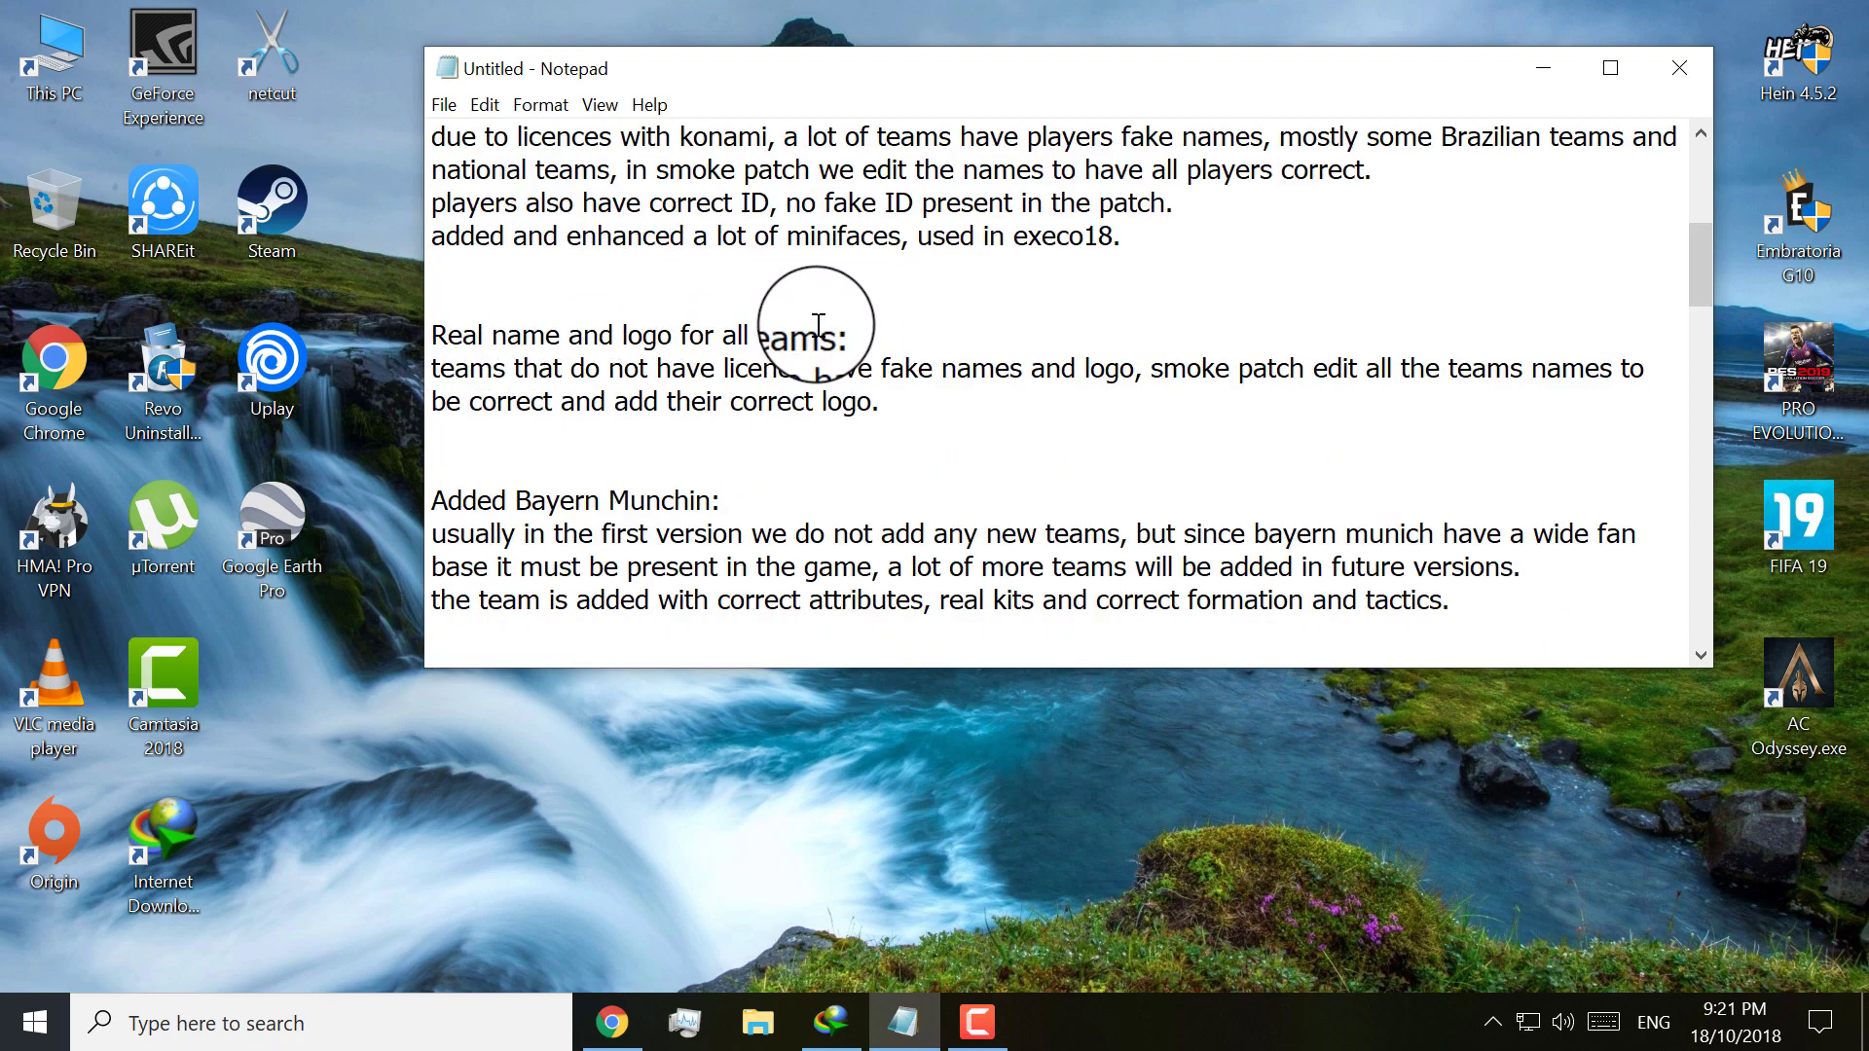
pyautogui.moveTo(434, 498); pyautogui.dragTo(746, 507)
# Step: Highlight the section headings on real kits for all teams, real ad-boards and more real faces
pyautogui.scroll(-3, 732, 504)
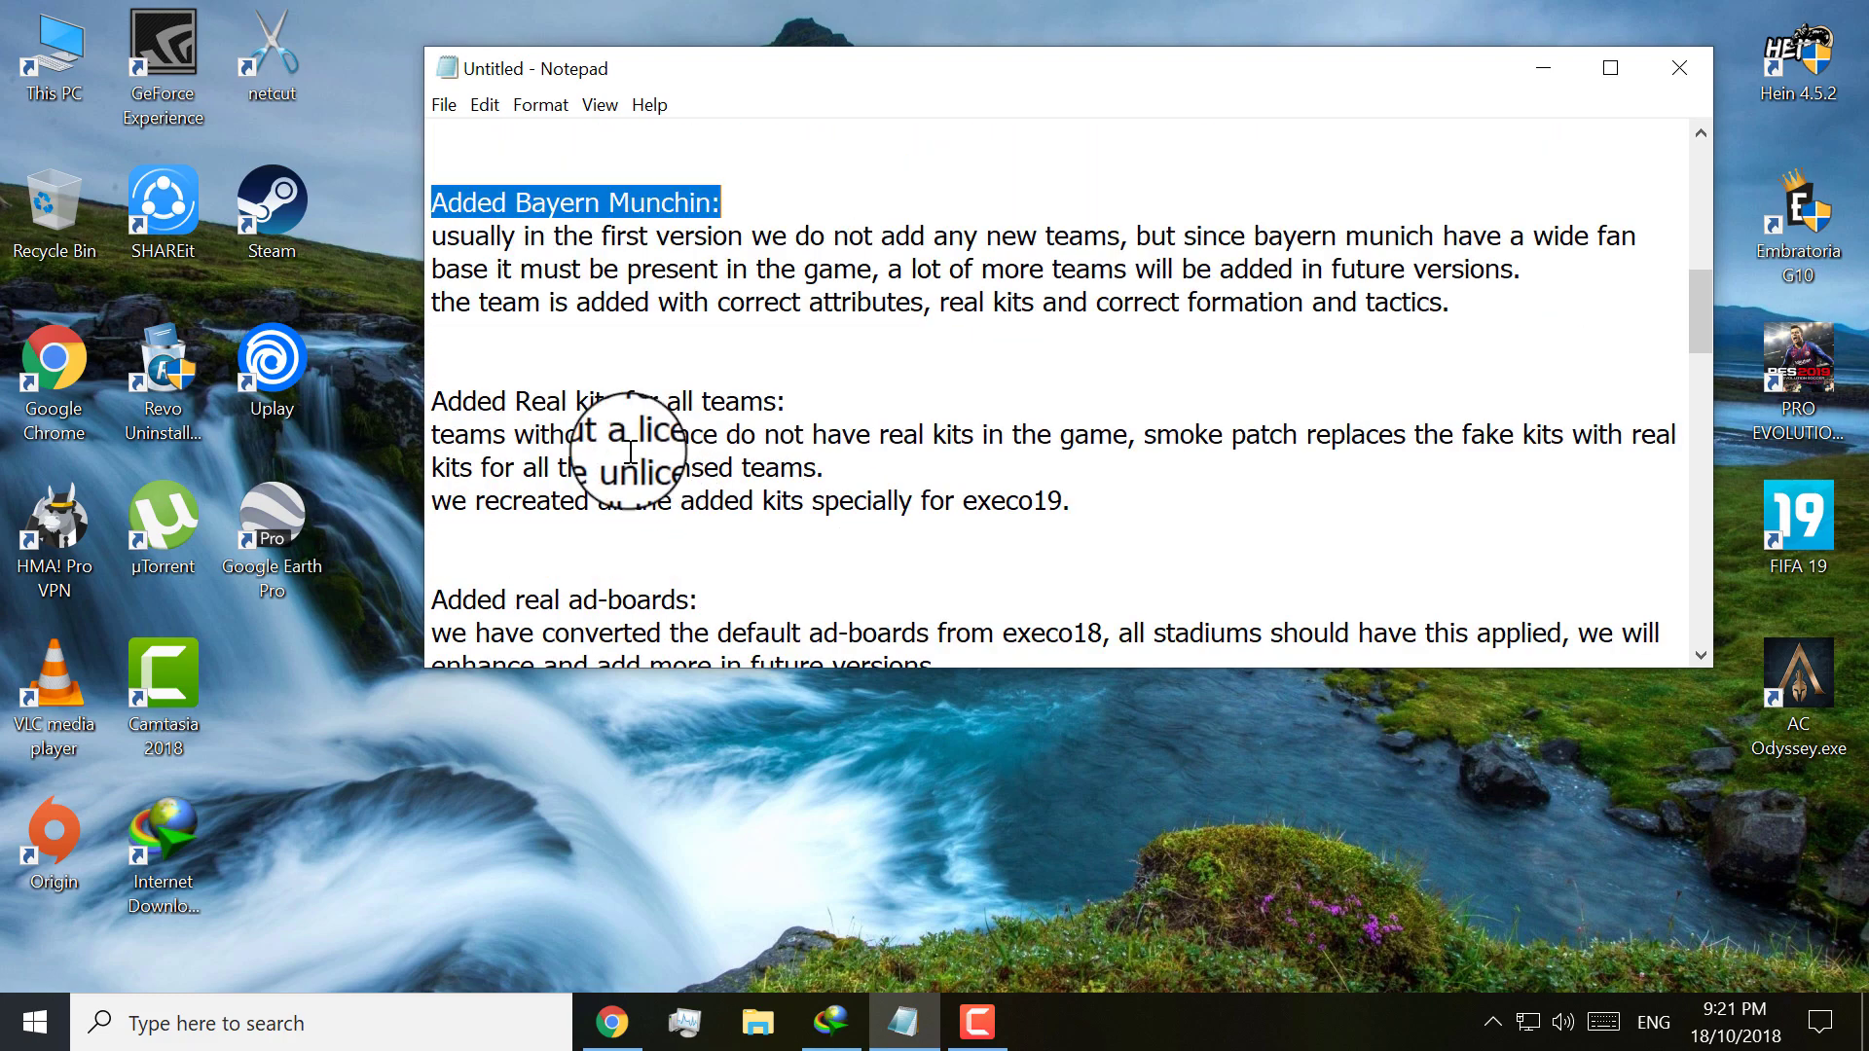
pyautogui.moveTo(433, 401); pyautogui.dragTo(789, 412)
pyautogui.scroll(-1, 487, 368)
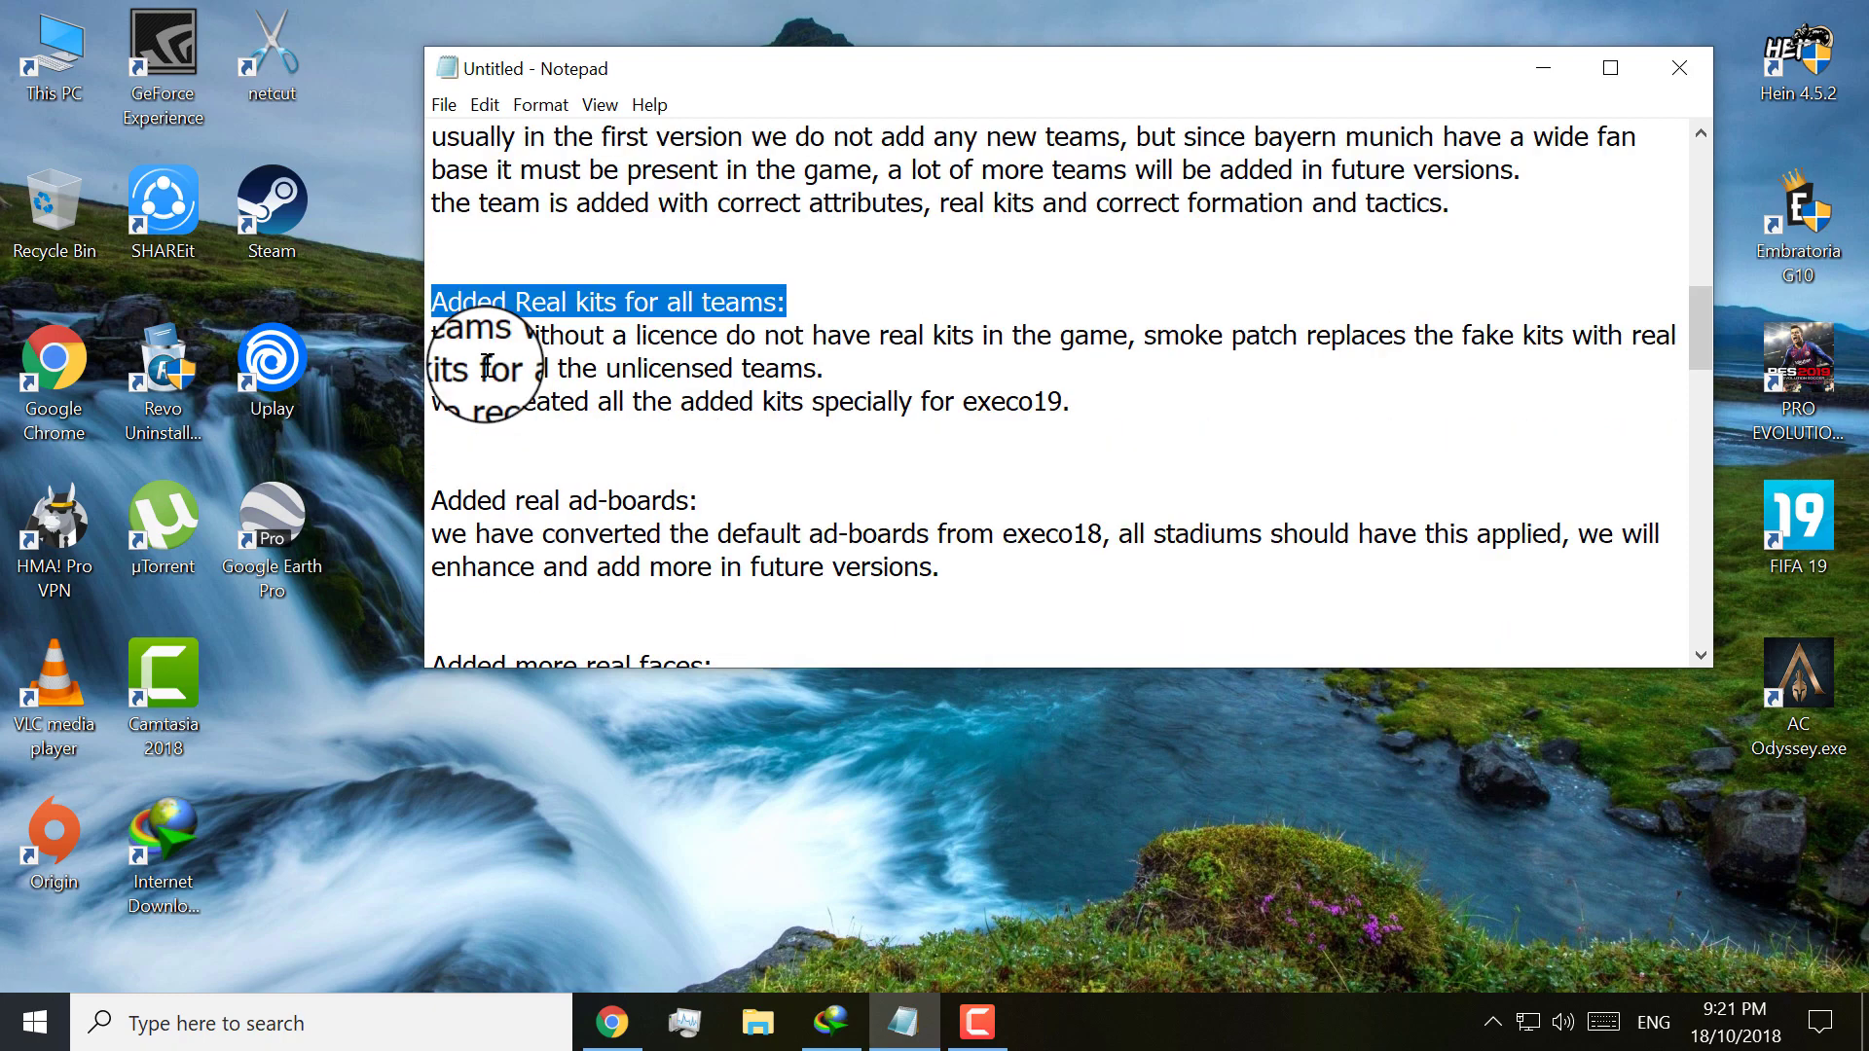
pyautogui.moveTo(431, 496); pyautogui.dragTo(698, 492)
pyautogui.scroll(-3, 584, 480)
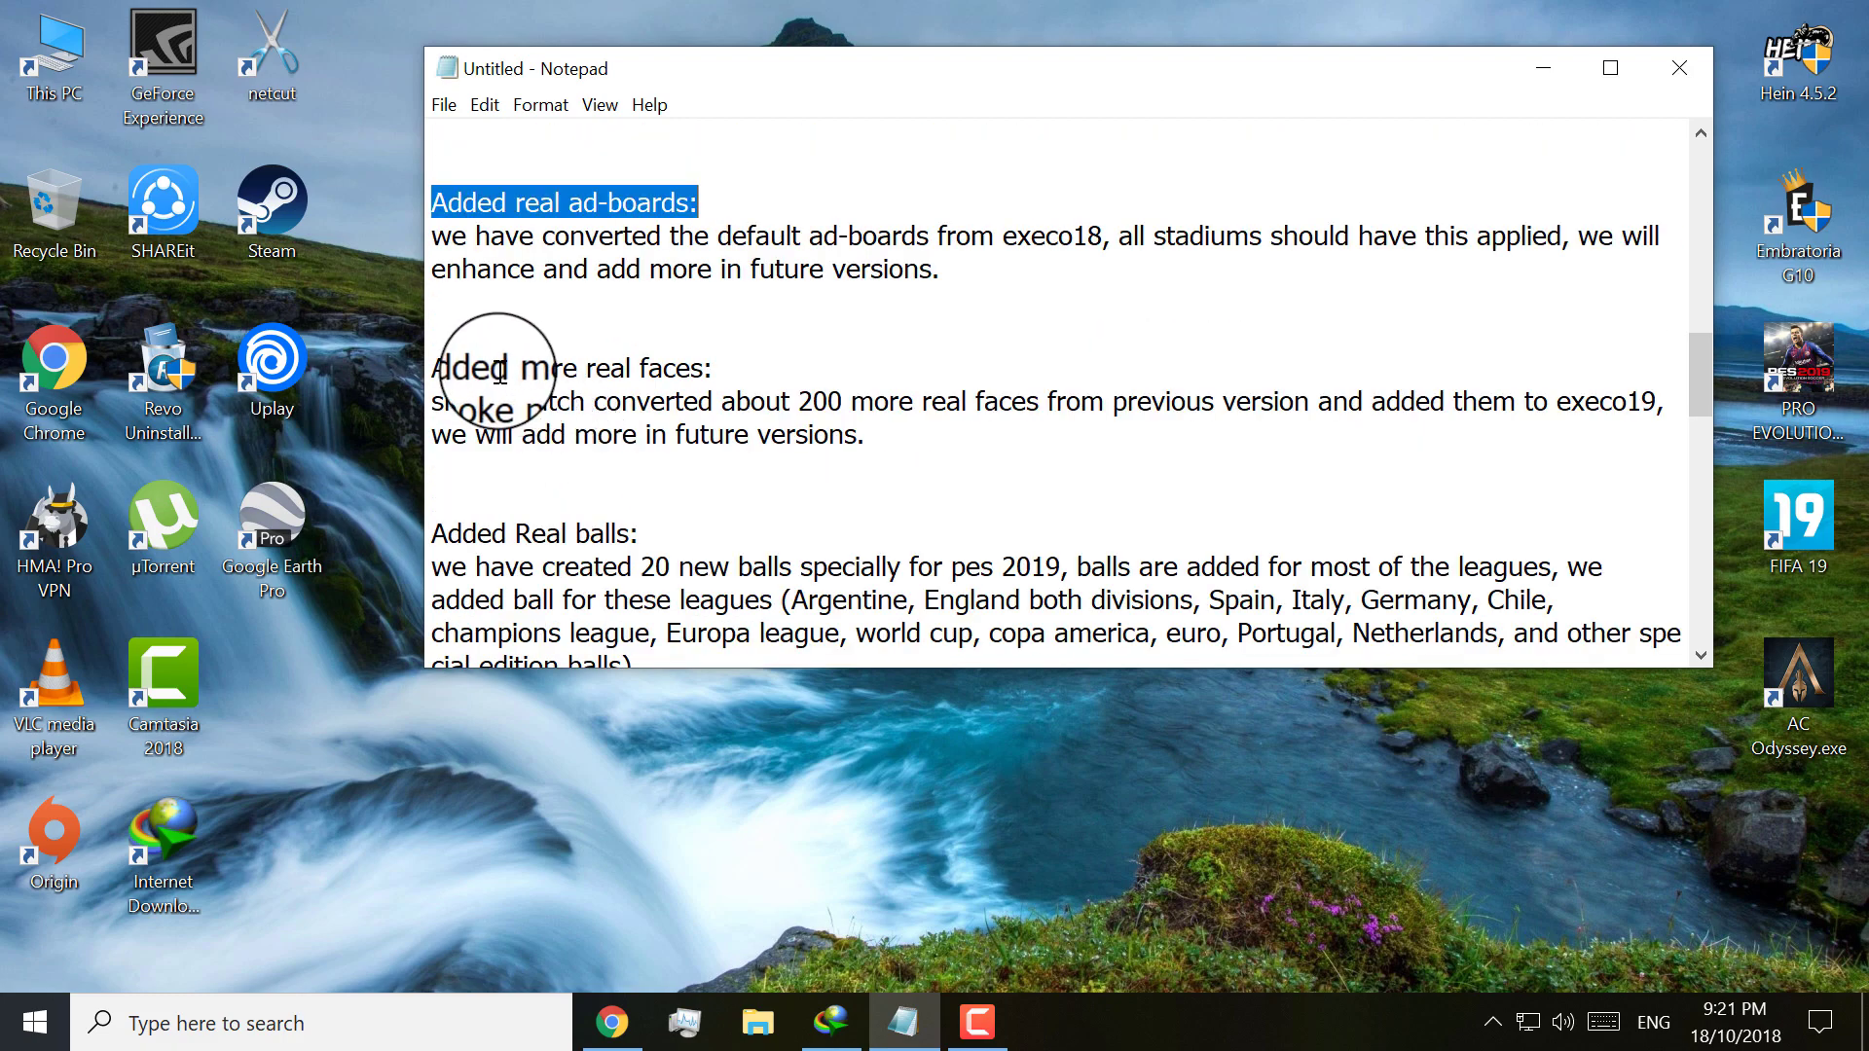
pyautogui.click(471, 372)
pyautogui.moveTo(470, 373); pyautogui.dragTo(758, 368)
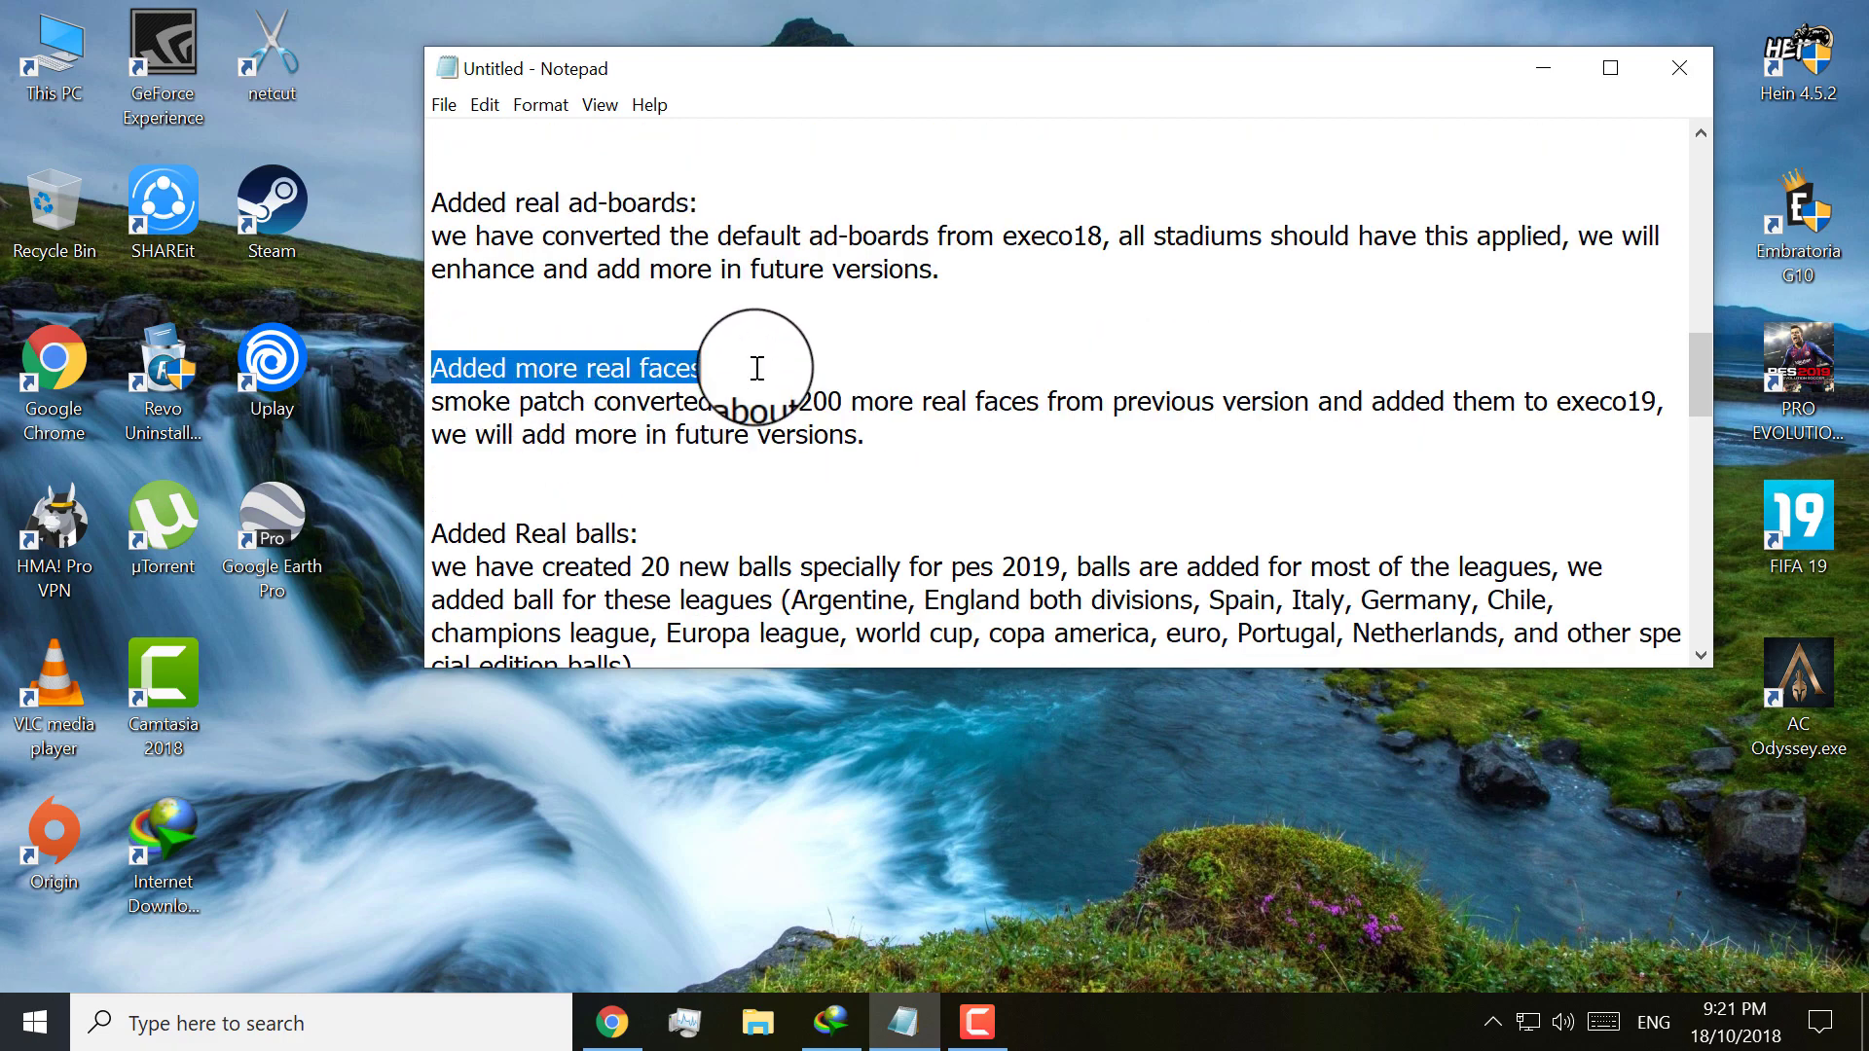
# Step: Highlight the section headings on real balls, more boots and gloves, and offline and Konami live update
pyautogui.click(430, 532)
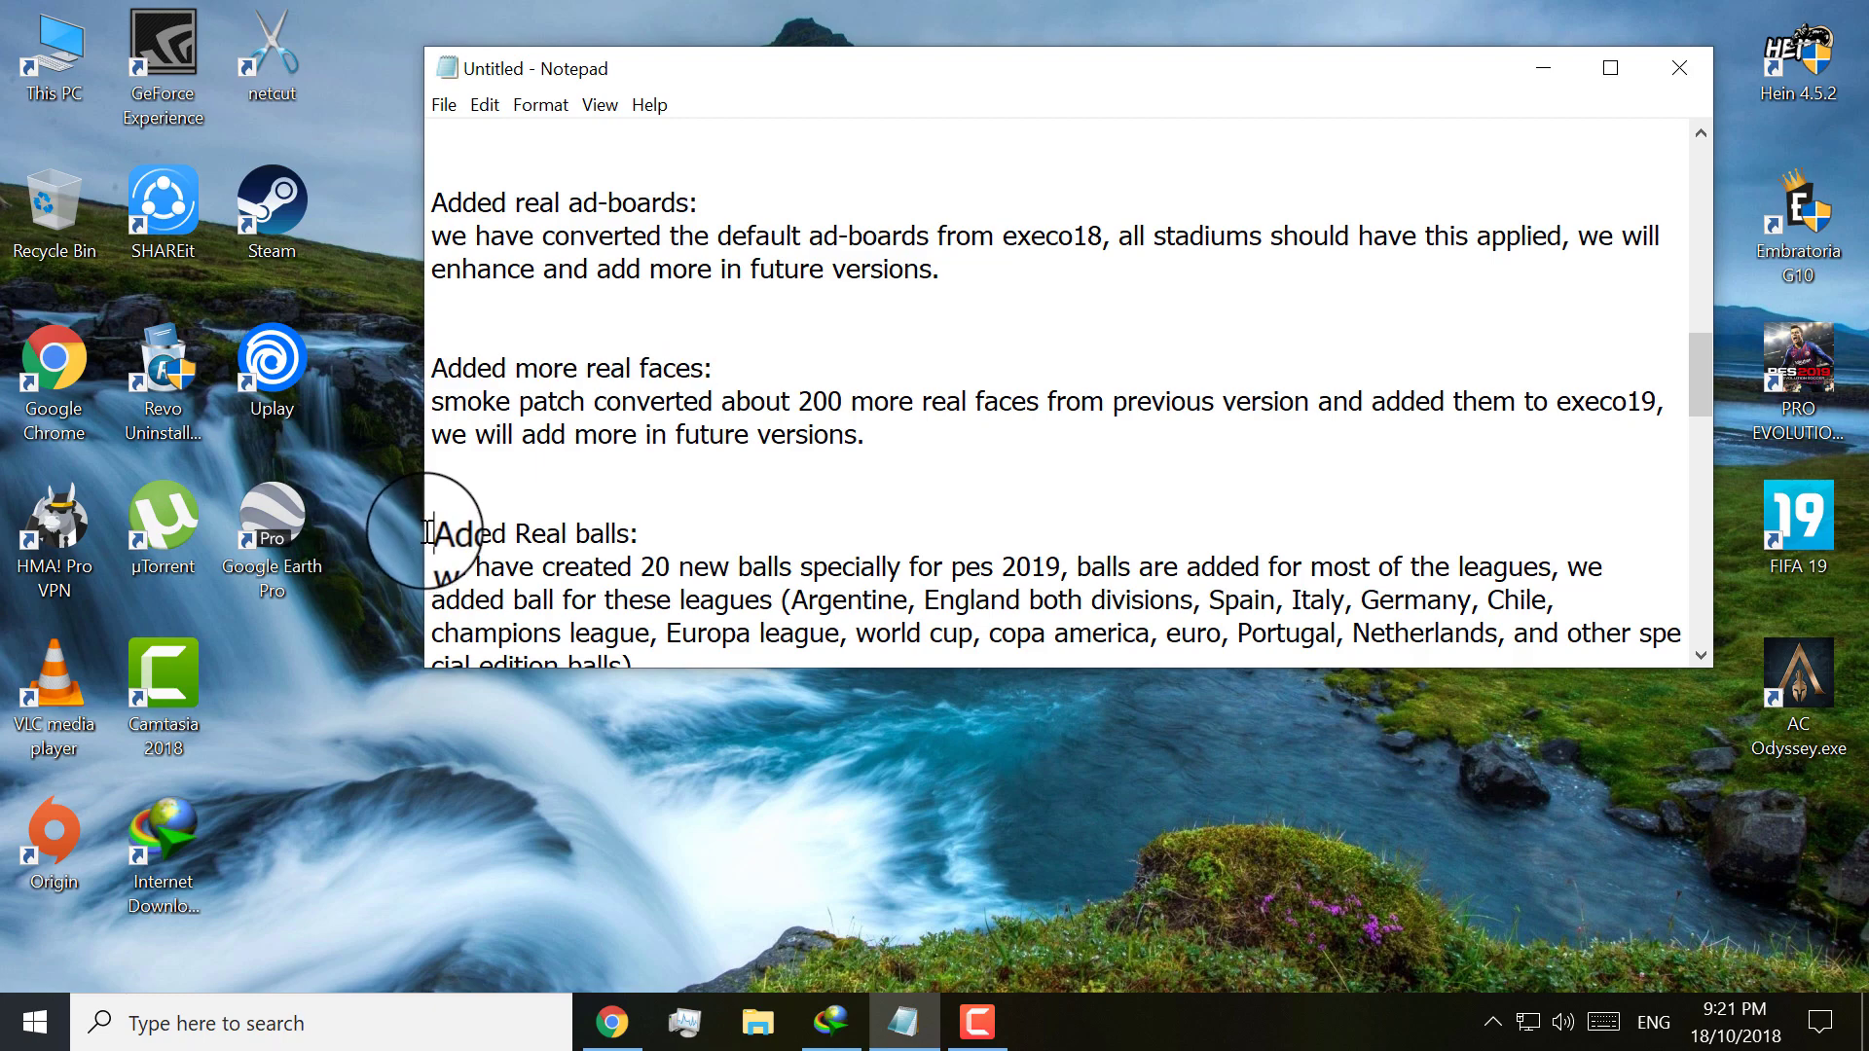
pyautogui.moveTo(437, 534); pyautogui.dragTo(680, 531)
pyautogui.scroll(-3, 662, 516)
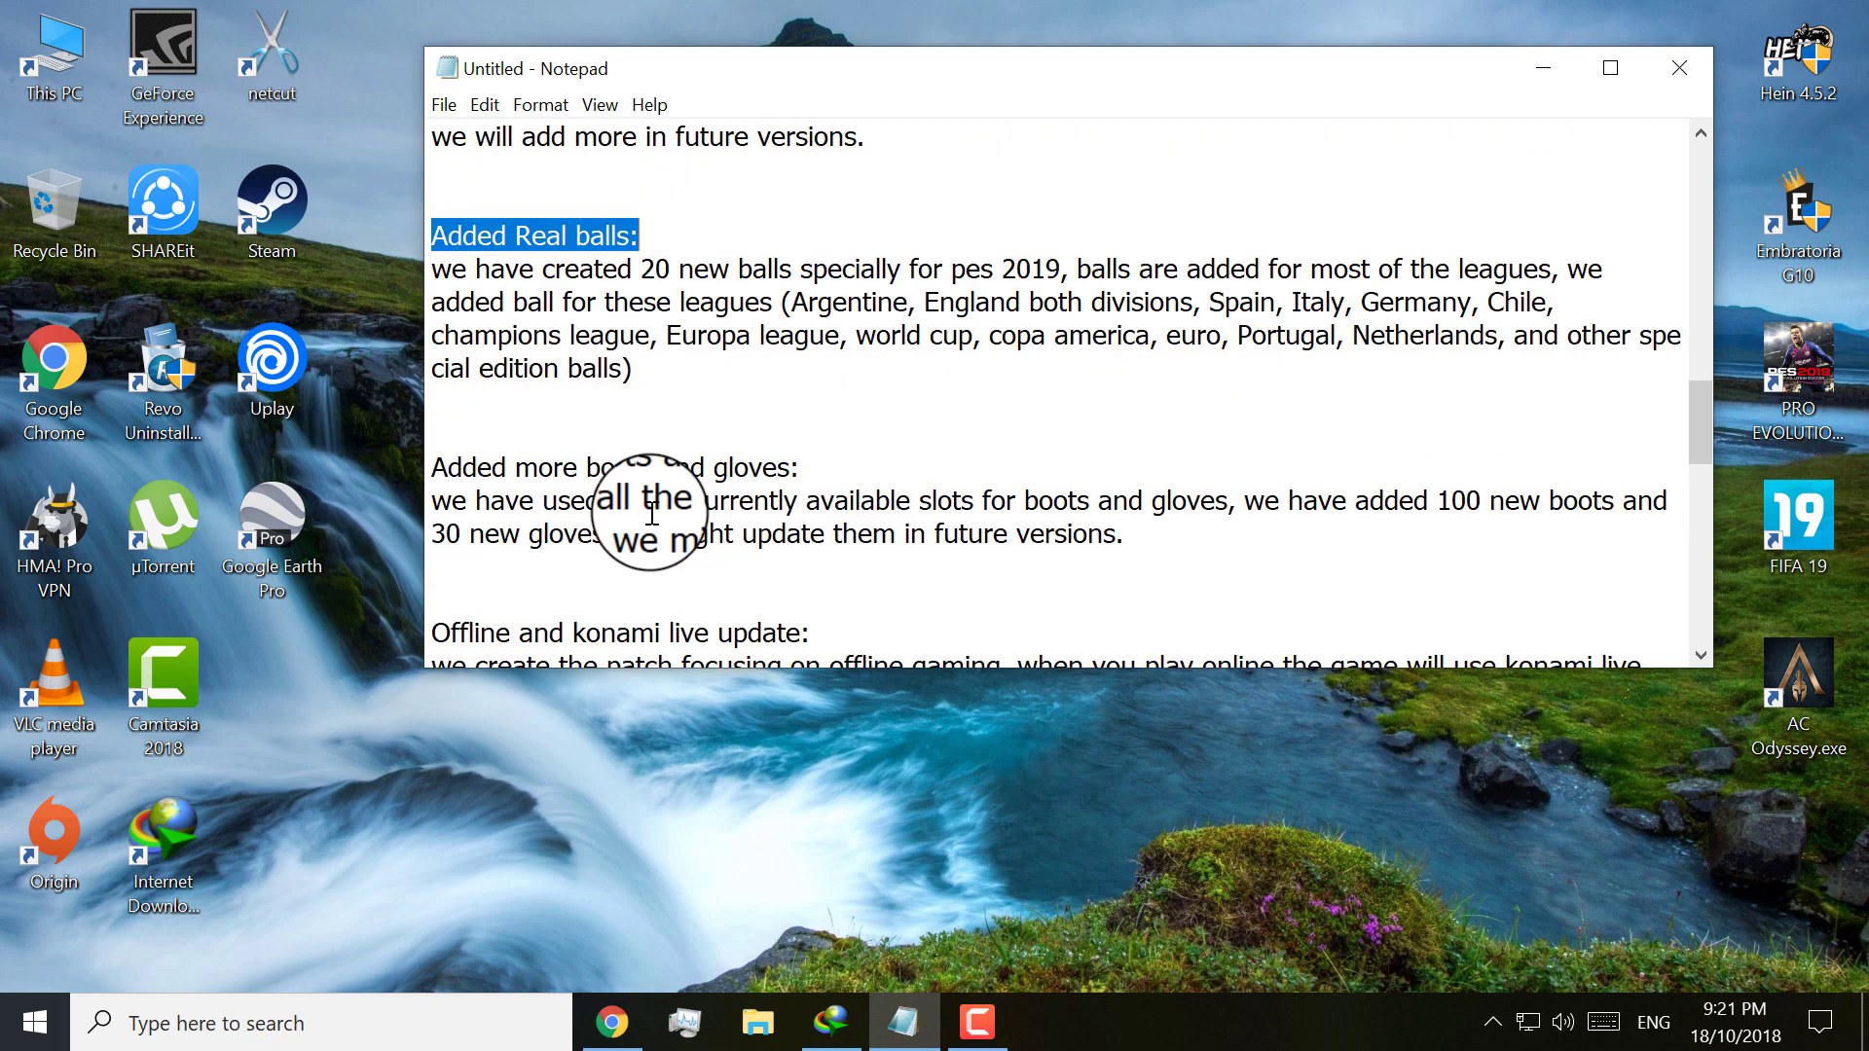
pyautogui.moveTo(432, 468); pyautogui.dragTo(822, 458)
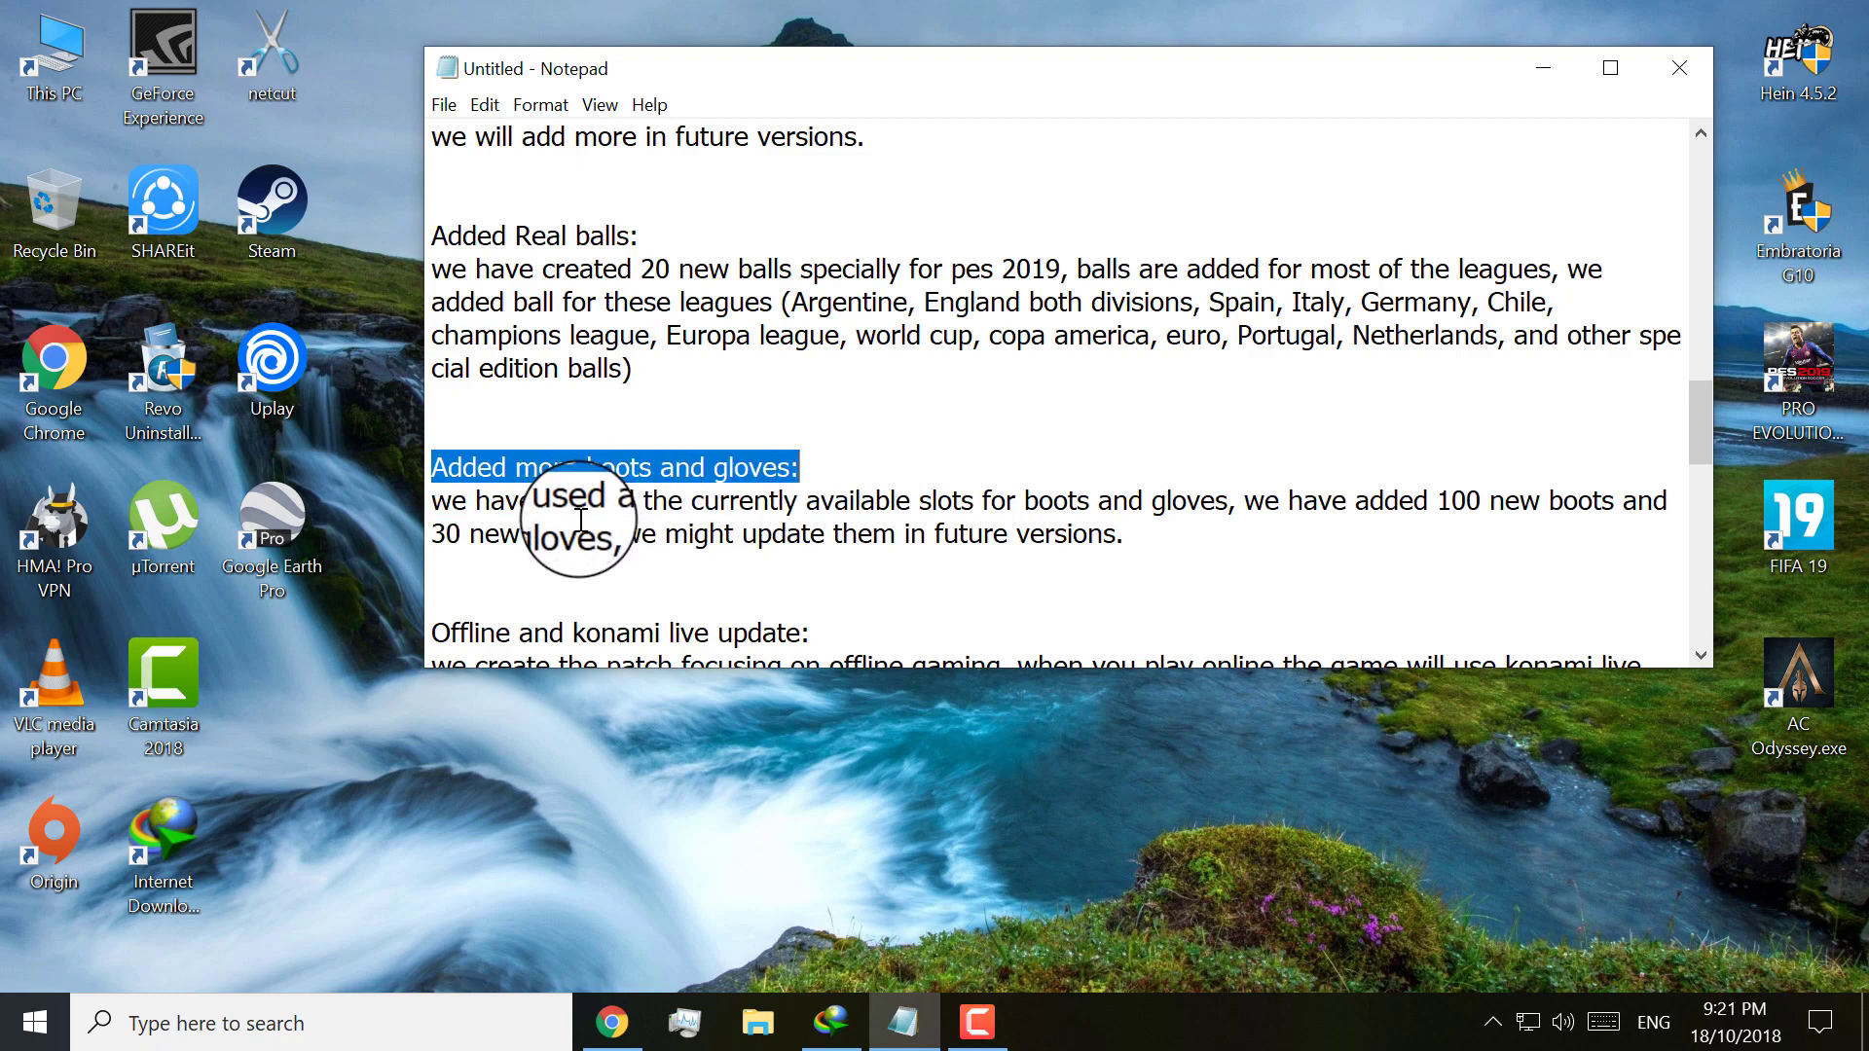
pyautogui.scroll(-2, 581, 521)
pyautogui.moveTo(432, 434); pyautogui.dragTo(830, 435)
# Step: Examine the DOWNLOAD section and highlight the links for parts 1 to 5
pyautogui.scroll(-2, 468, 491)
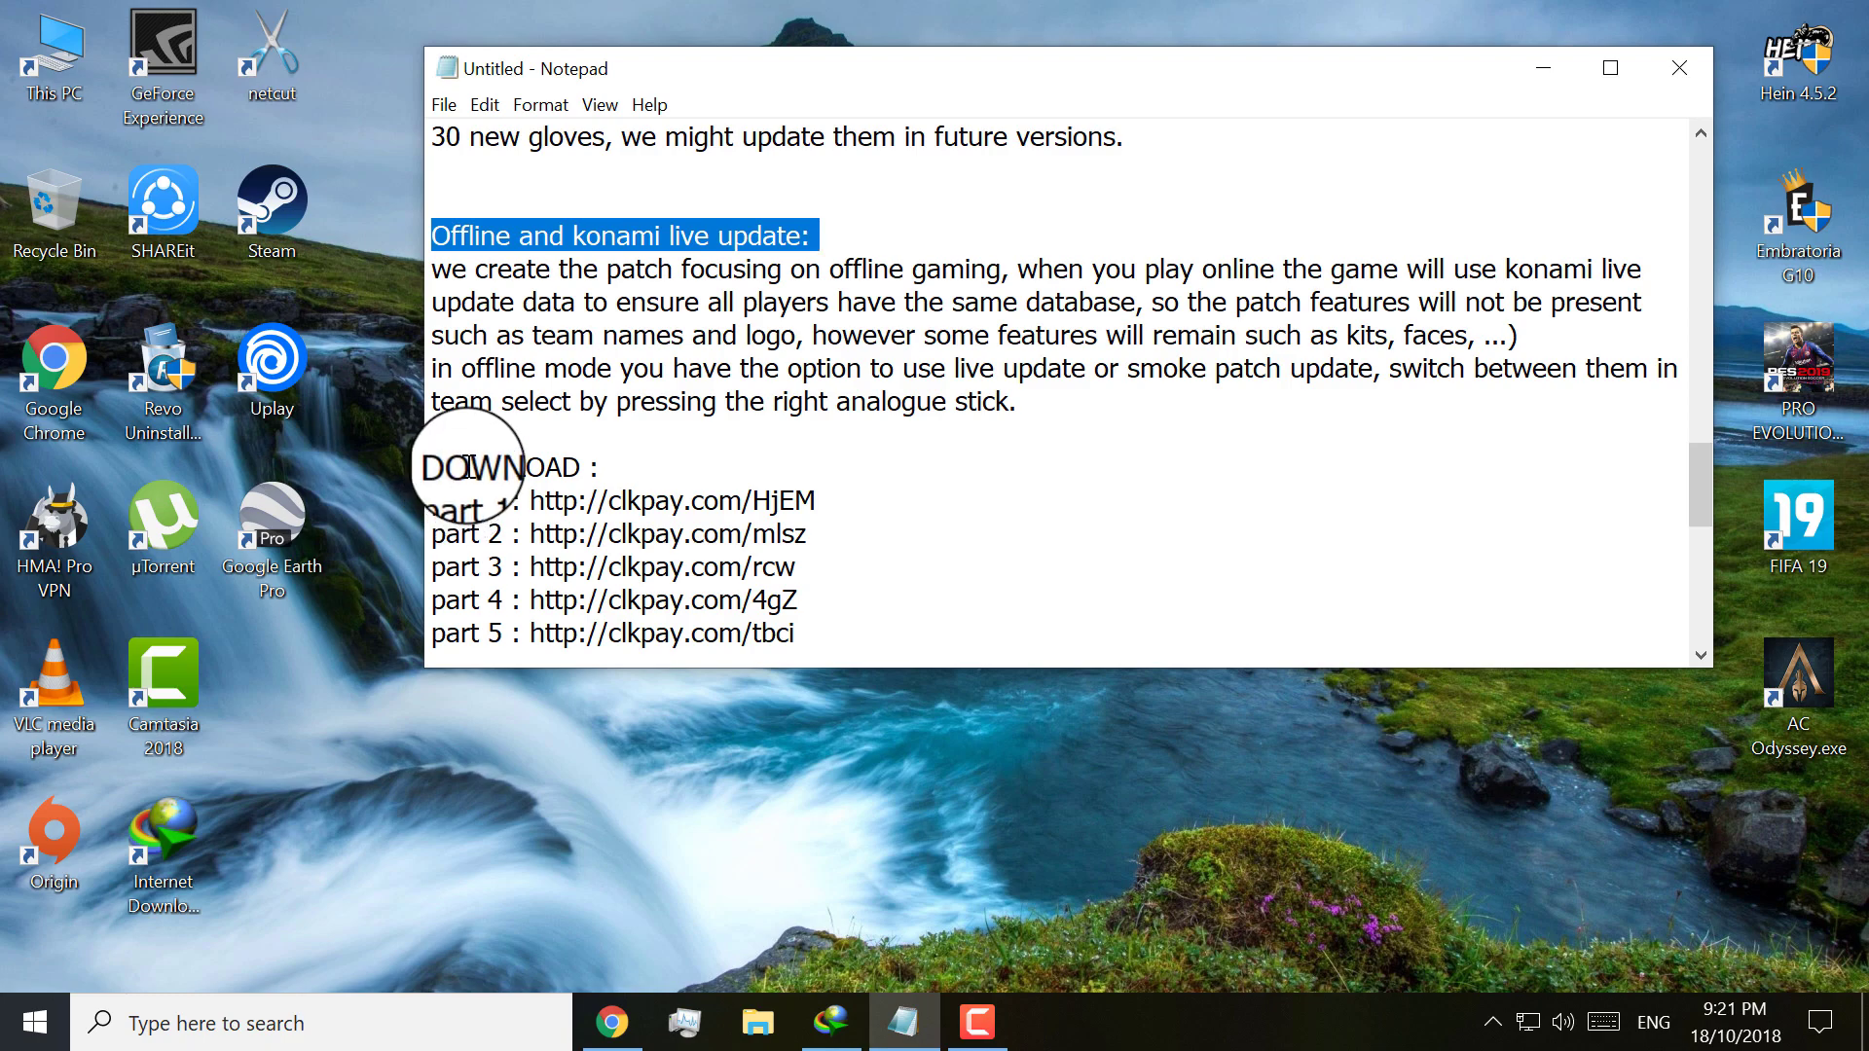
pyautogui.click(466, 489)
pyautogui.moveTo(433, 503); pyautogui.dragTo(872, 639)
pyautogui.click(565, 403)
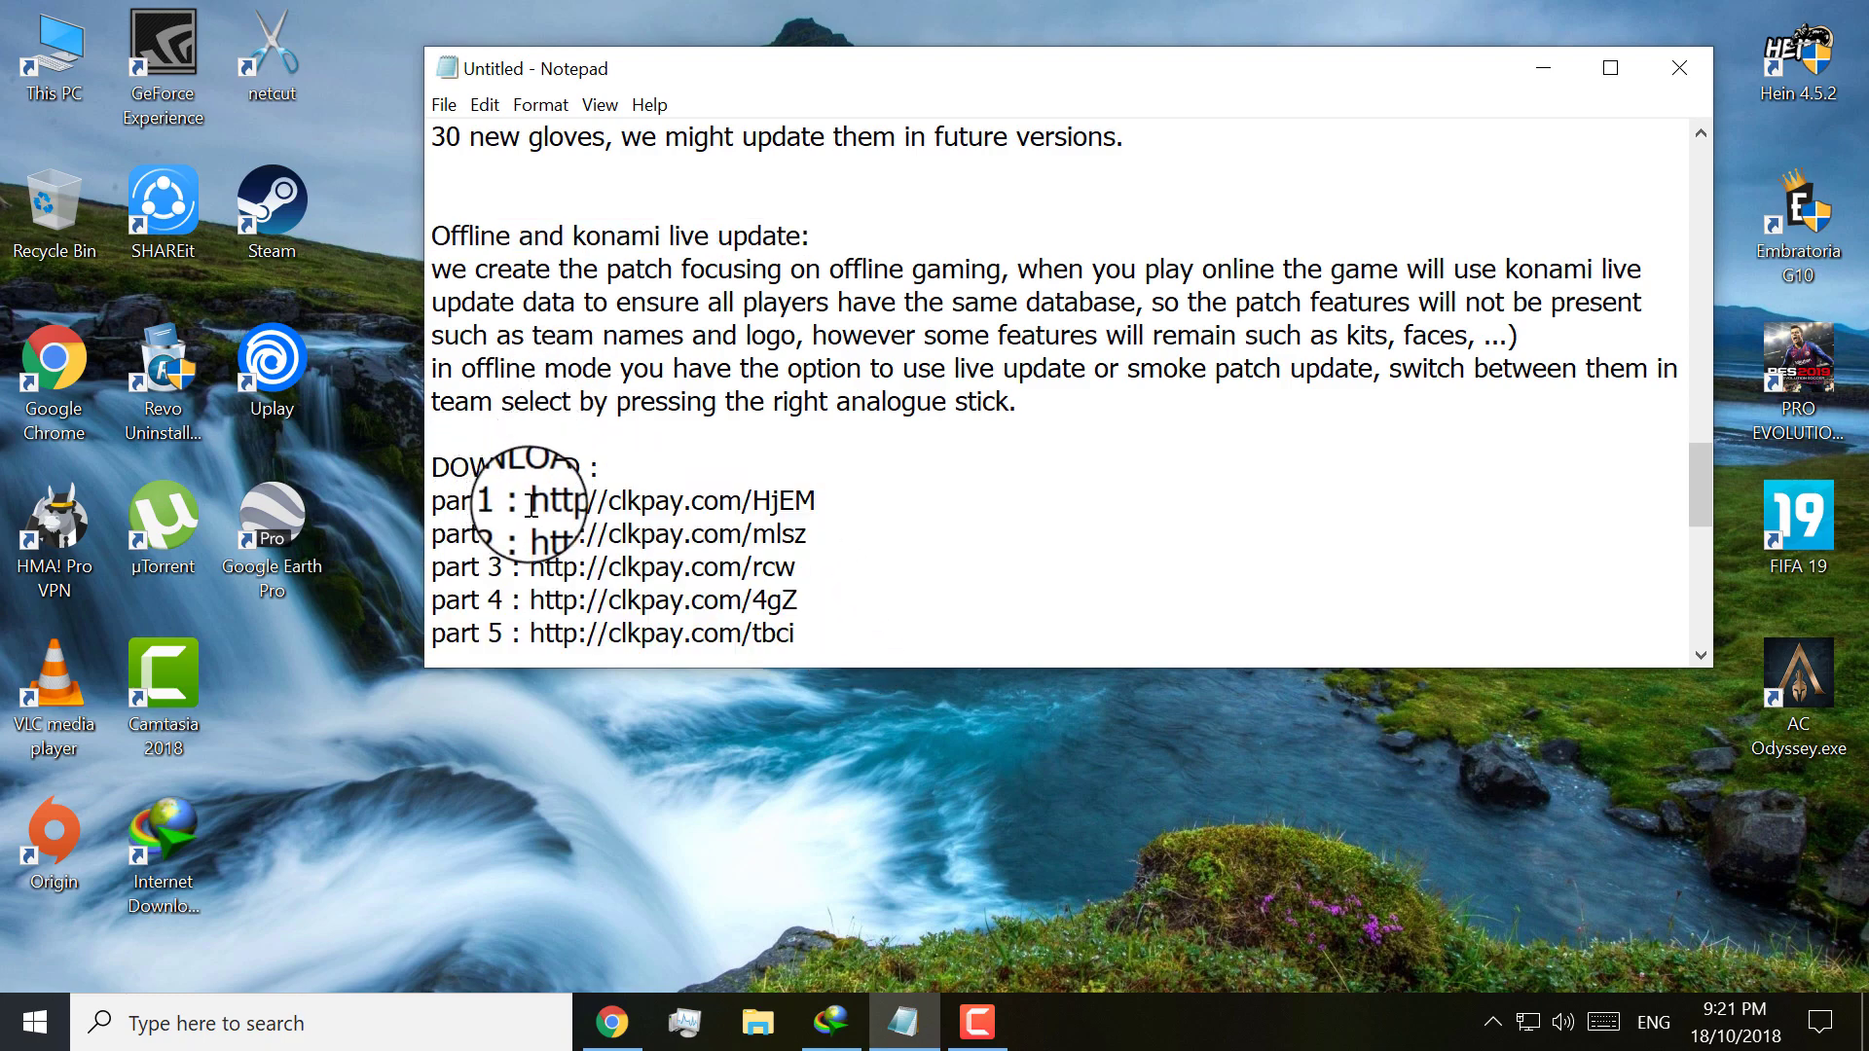
pyautogui.moveTo(531, 503); pyautogui.dragTo(825, 513)
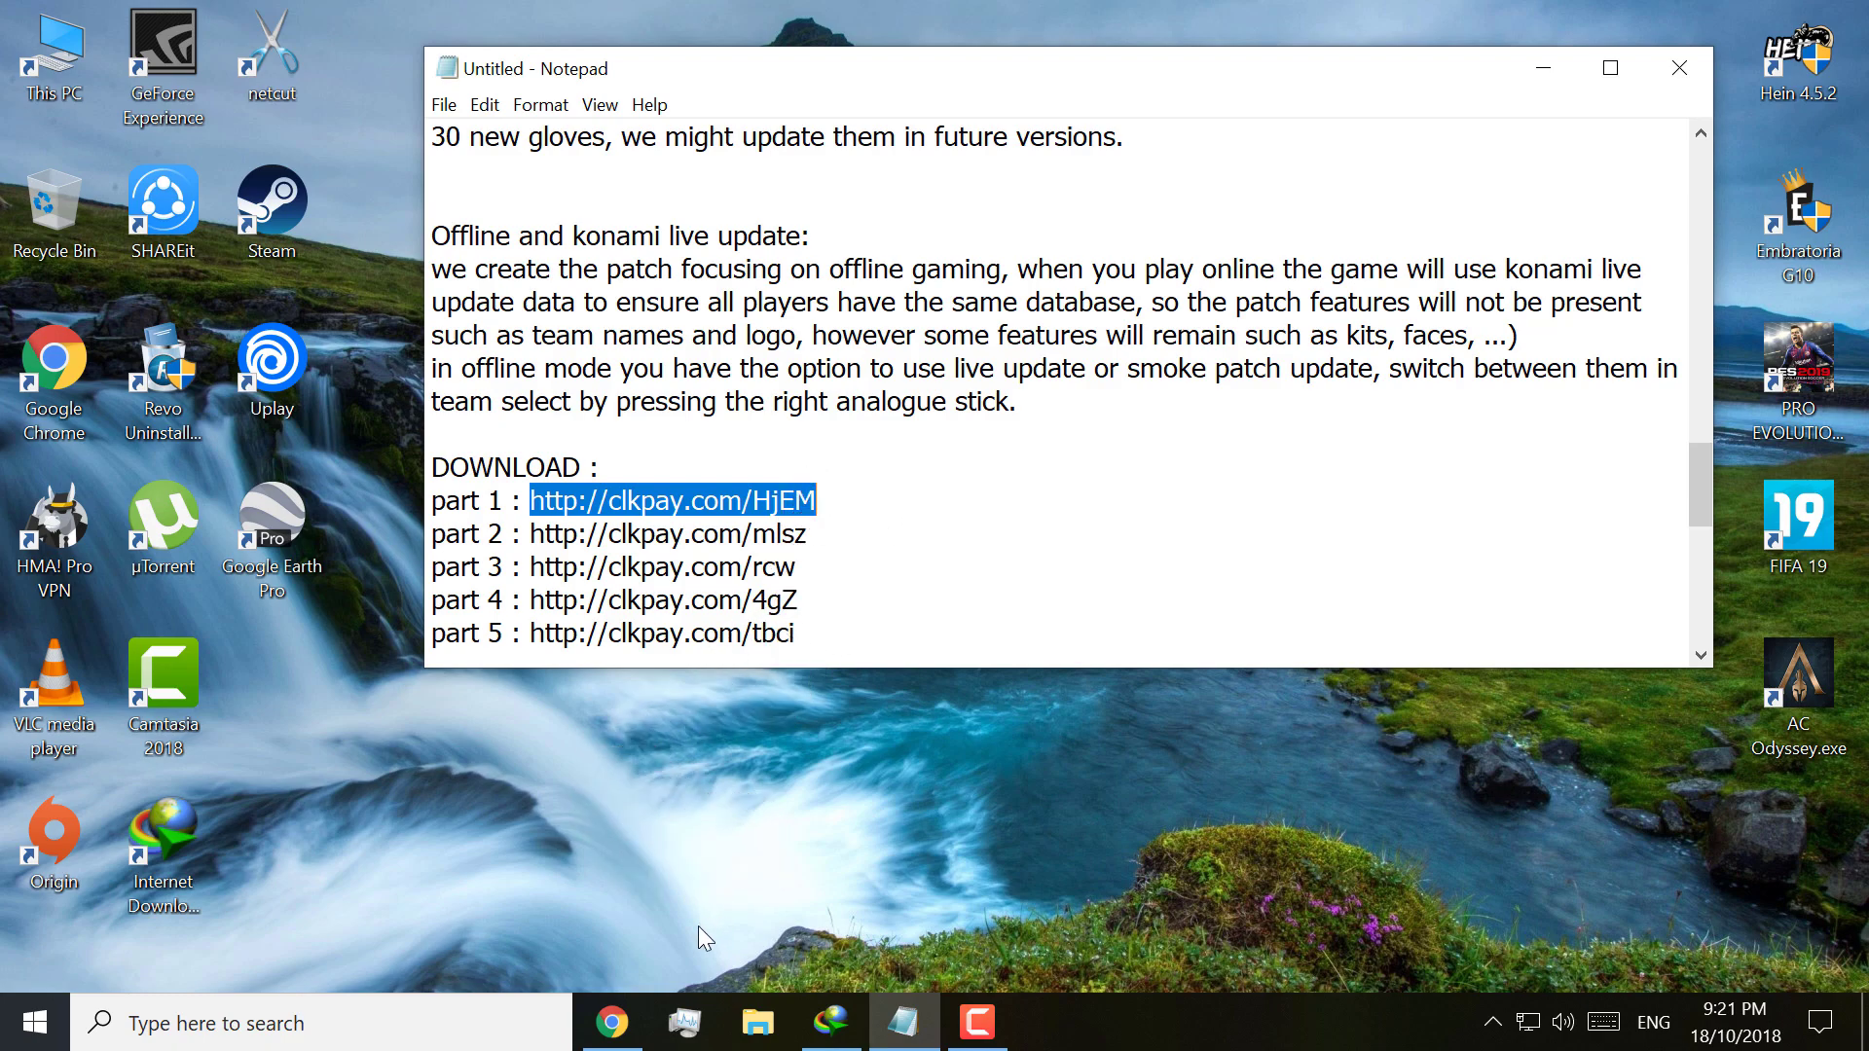
pyautogui.click(611, 1022)
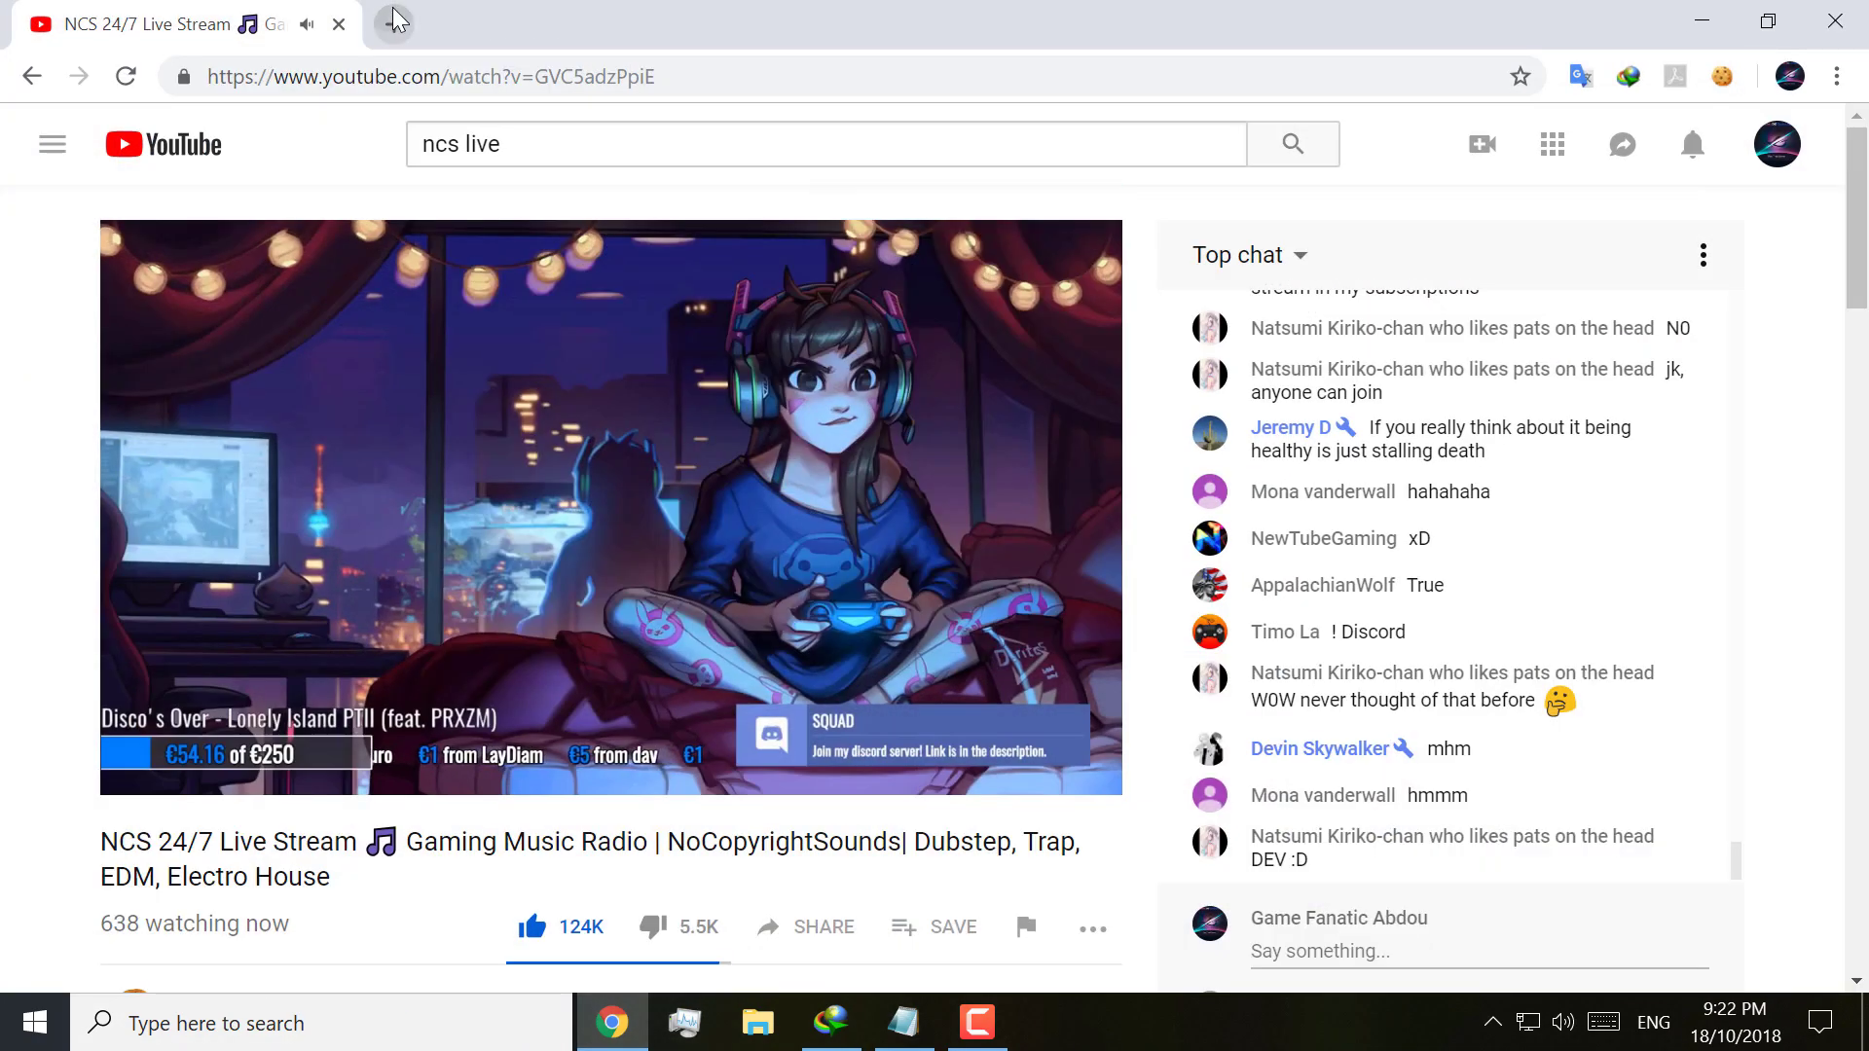
pyautogui.click(393, 12)
pyautogui.write('http://clkpay.com/HjEM')
pyautogui.press('Return')
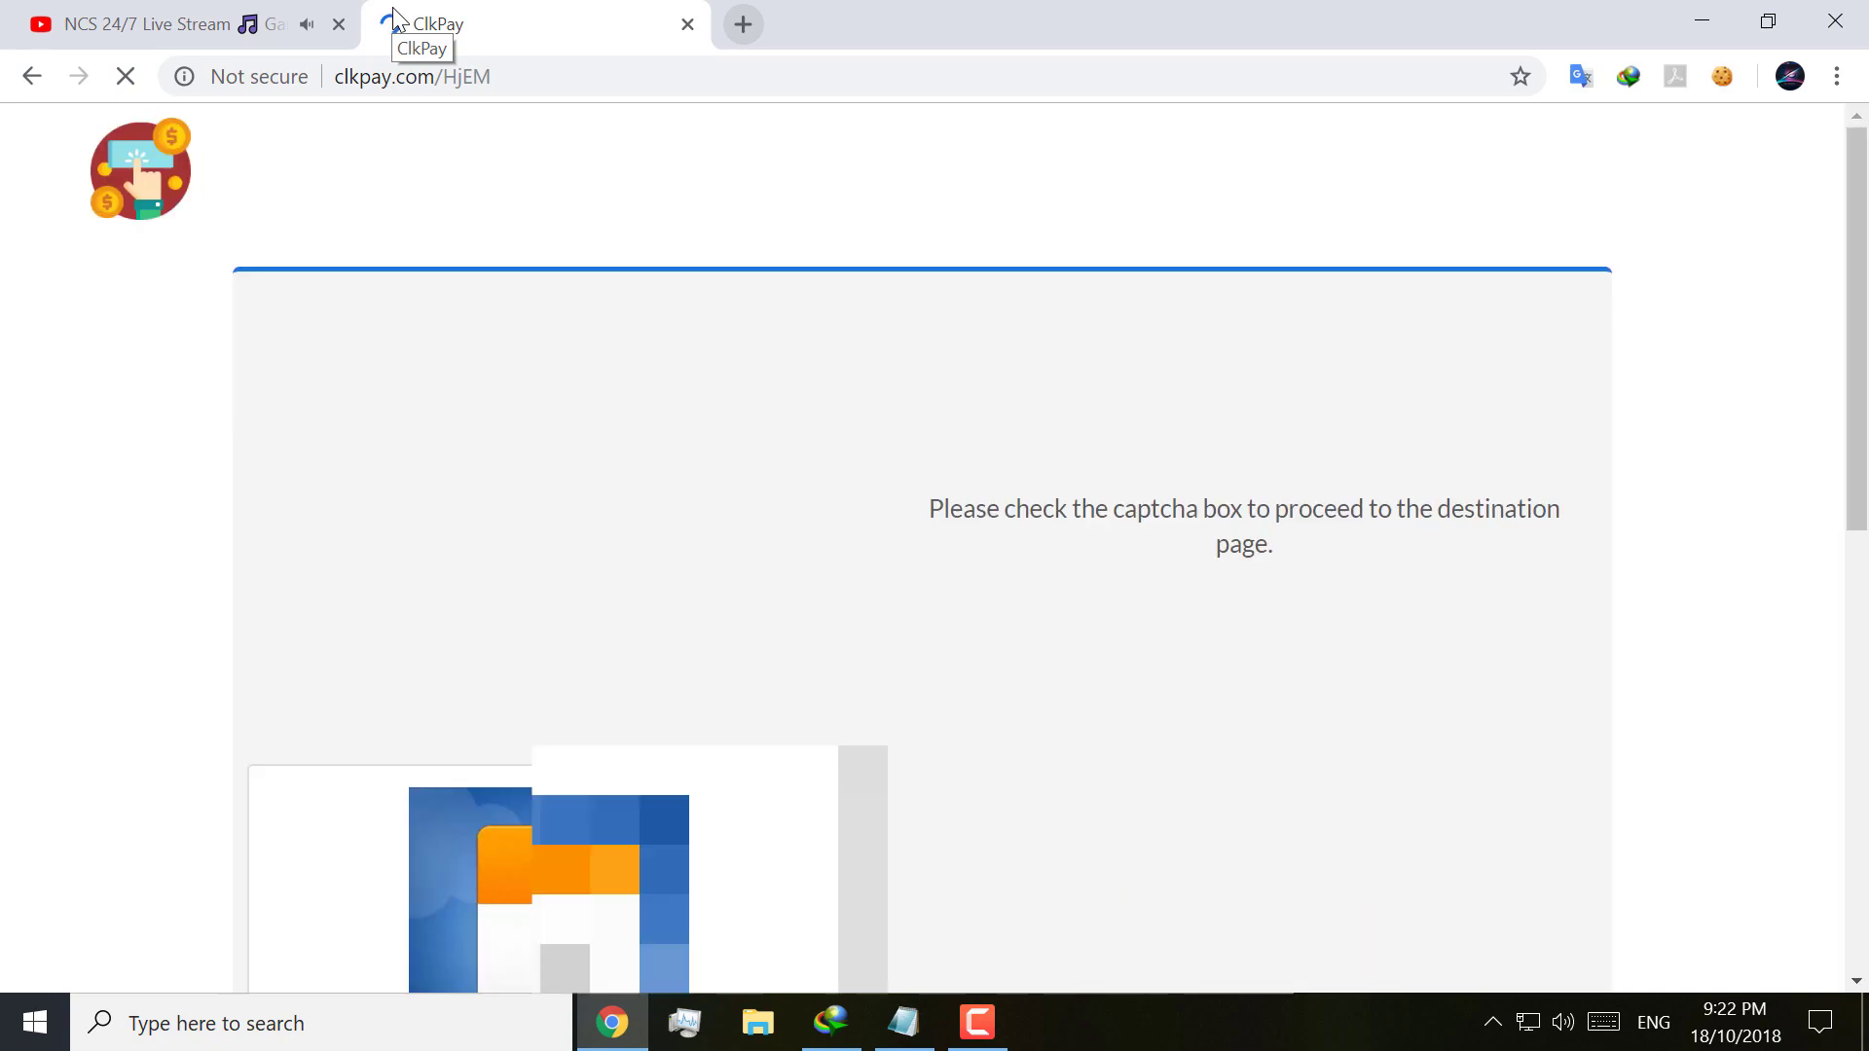
# Step: Continue through the ClkPay waiting page to the MediaFire page for SetupExeco19.part1
pyautogui.scroll(-3, 1149, 565)
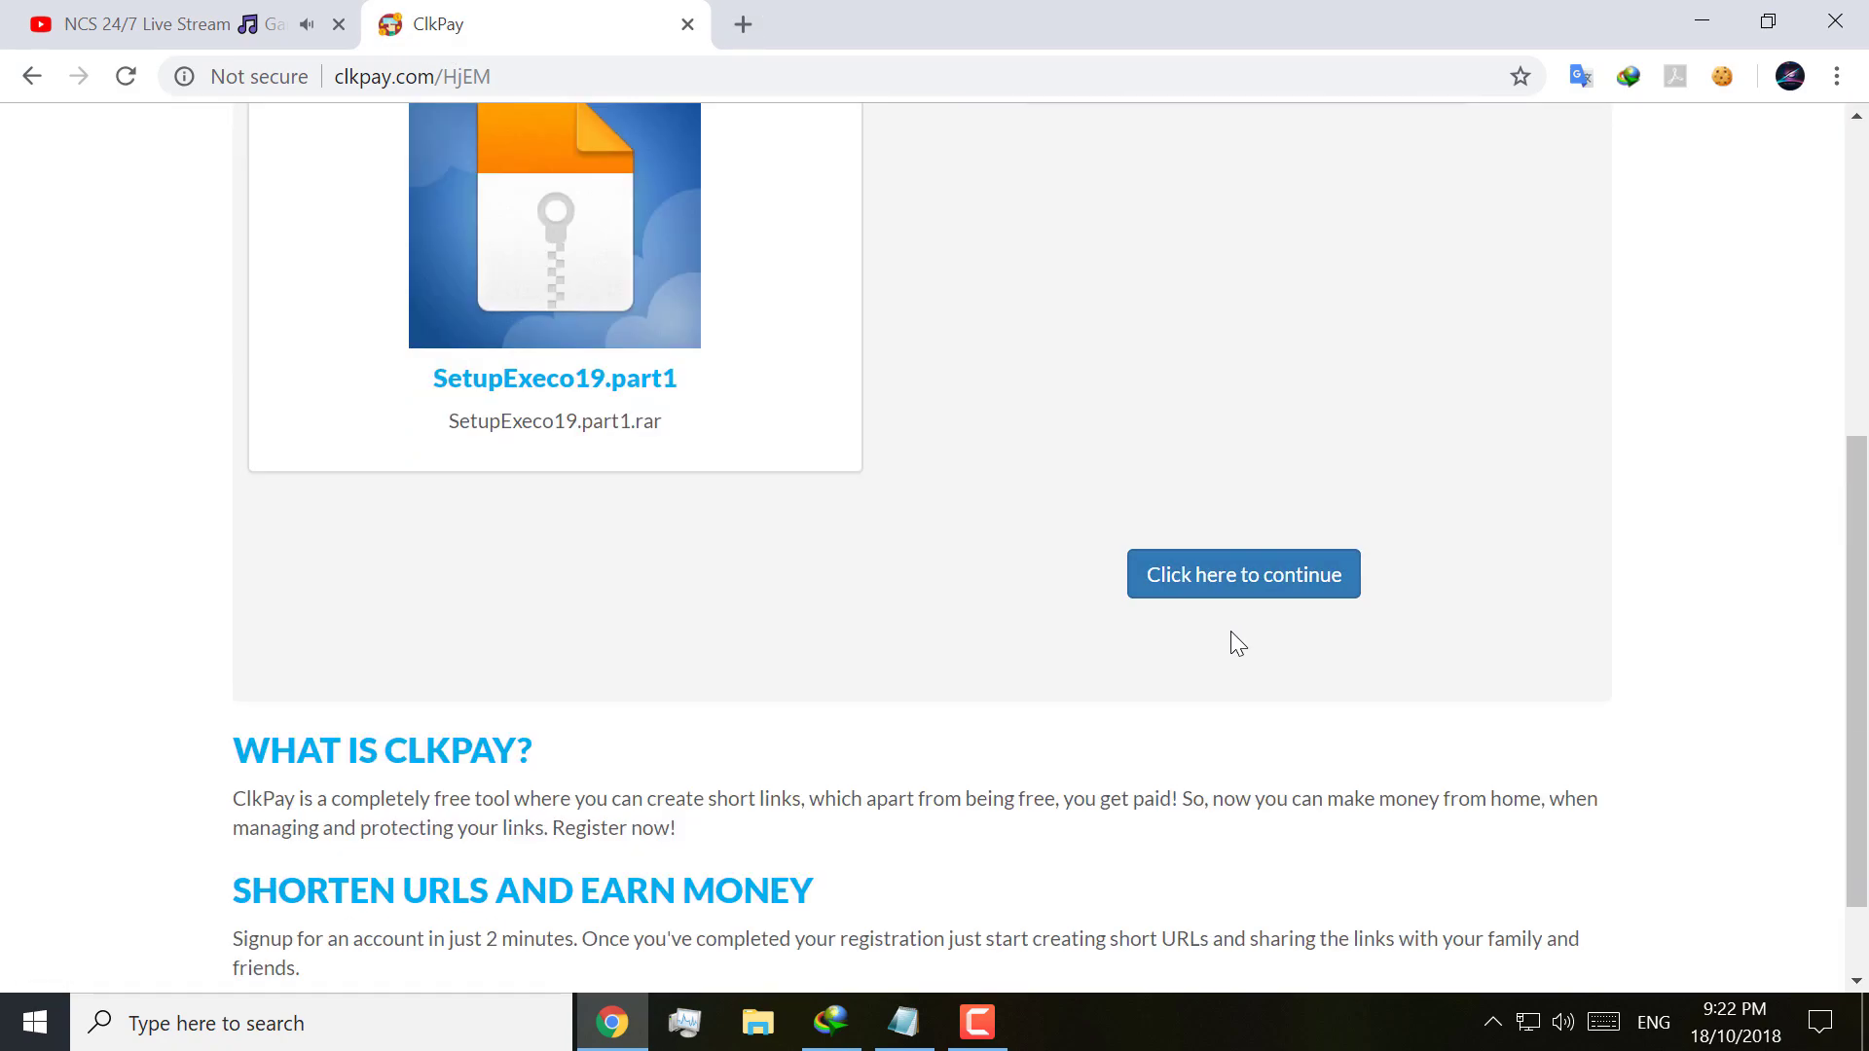
pyautogui.click(1205, 578)
pyautogui.scroll(-3, 874, 436)
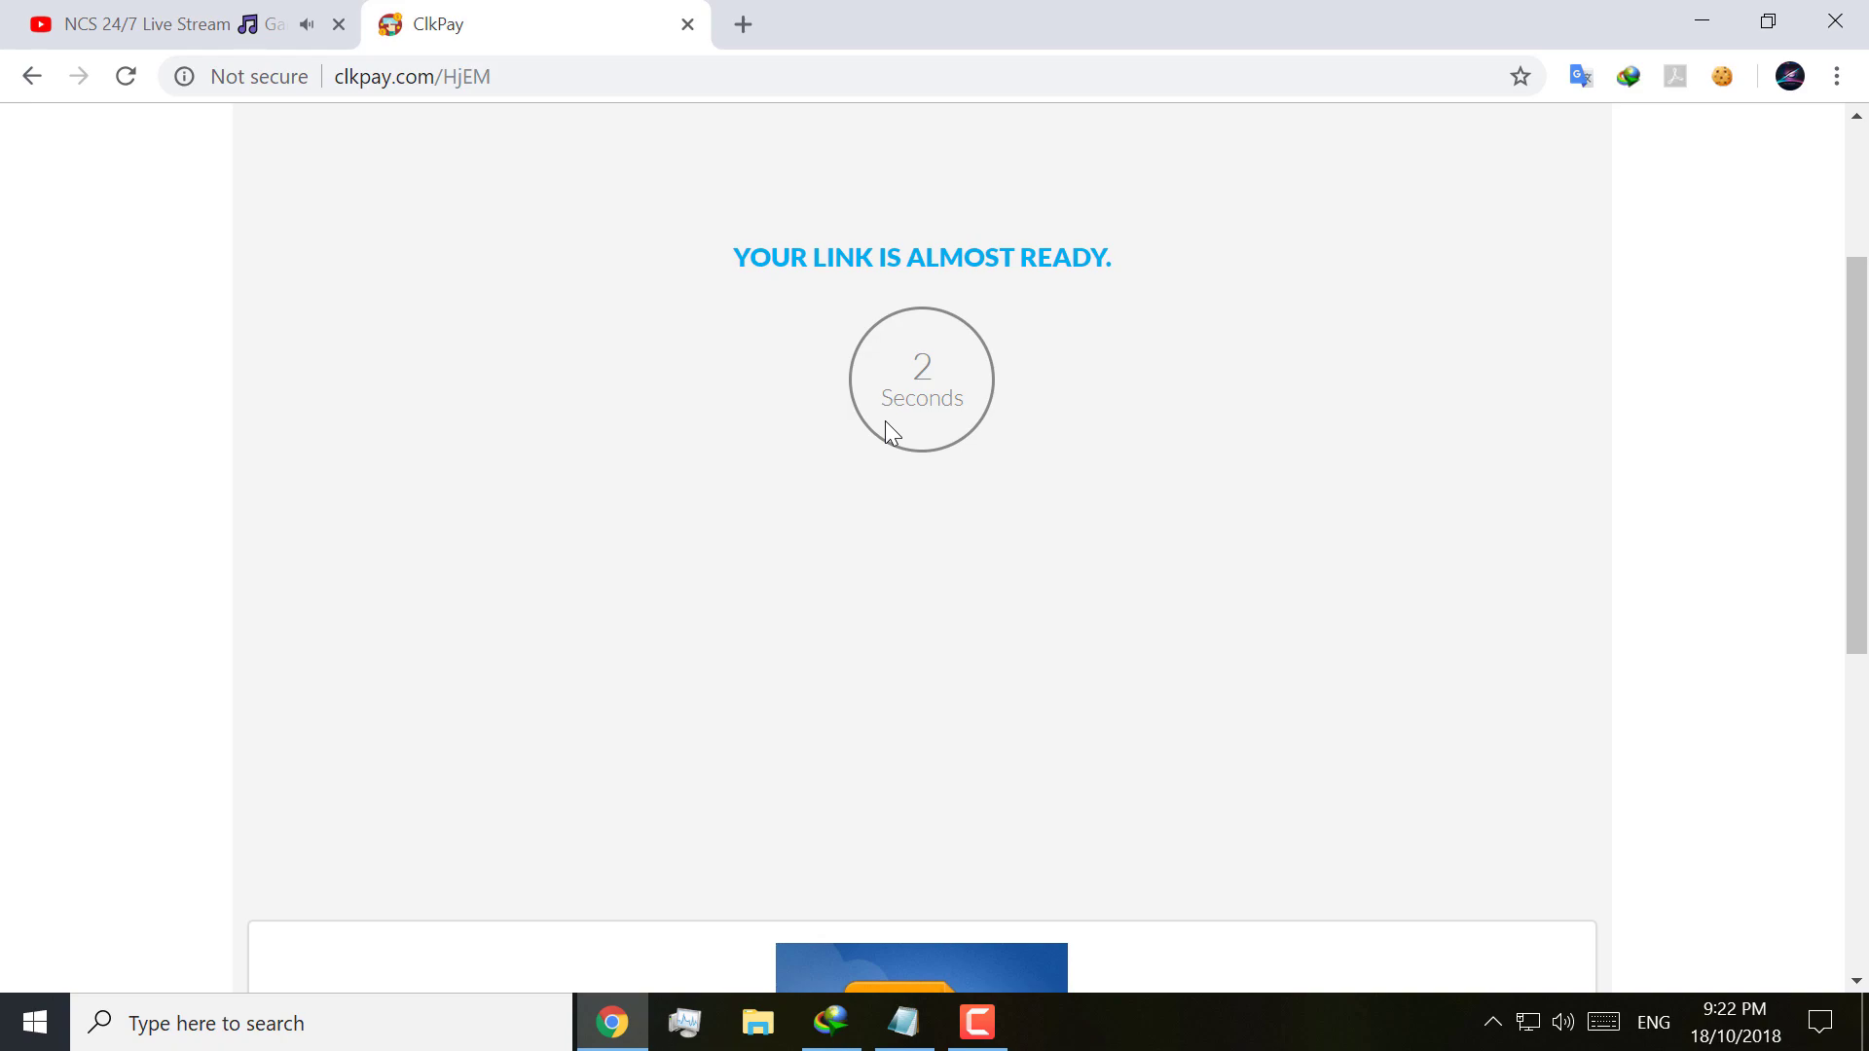
pyautogui.scroll(-6, 890, 417)
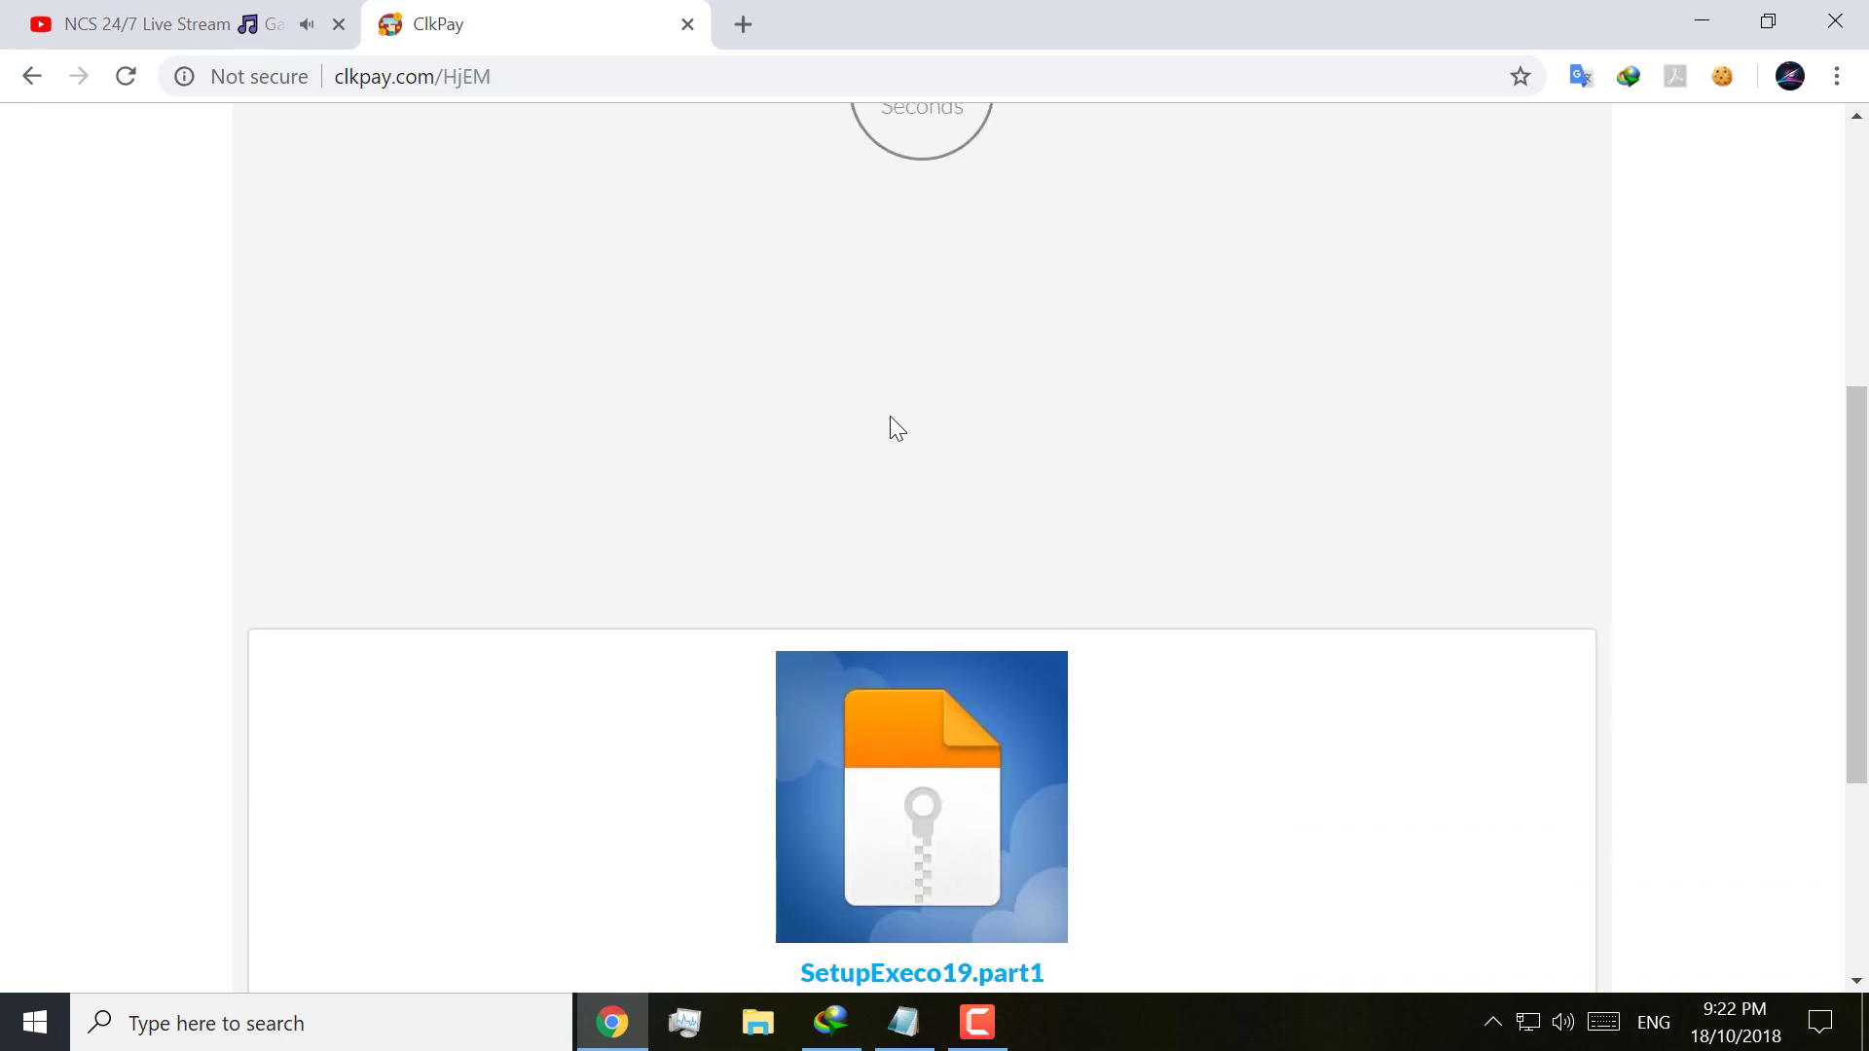
pyautogui.click(938, 837)
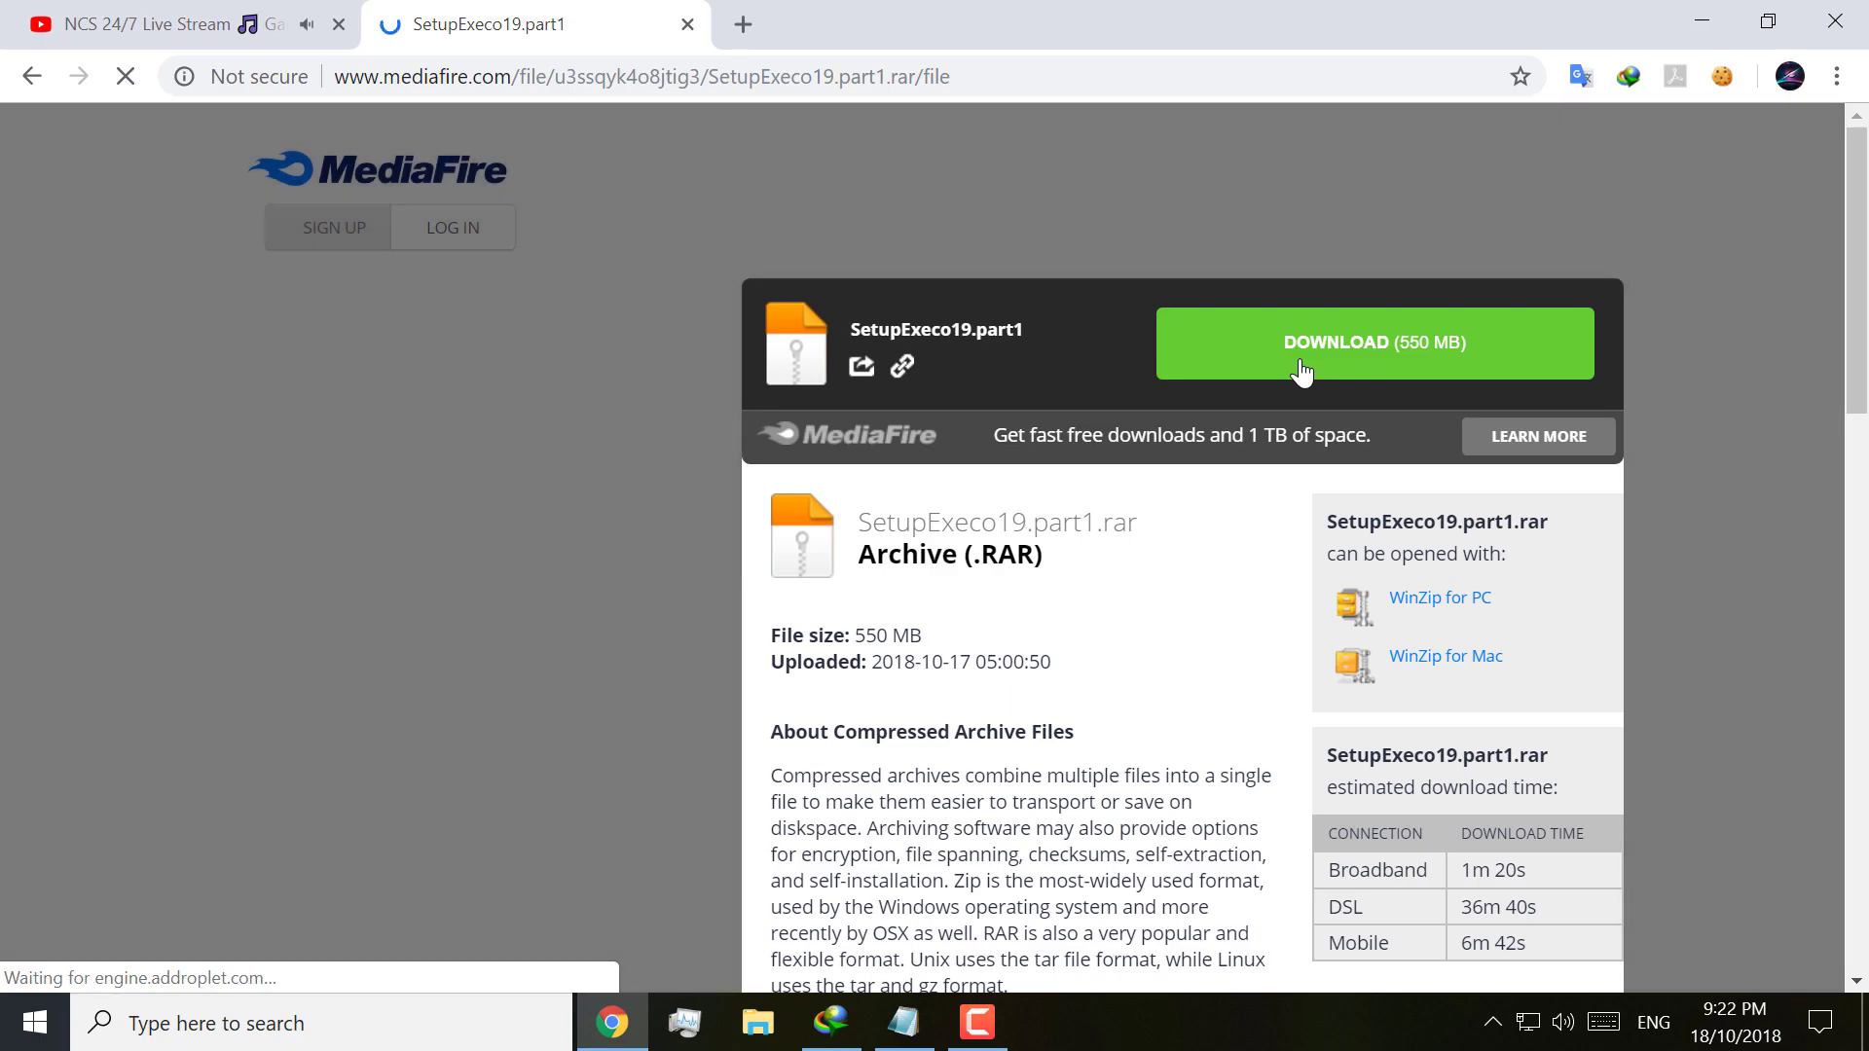
# Step: Start downloading SetupExeco19.part1.rar from MediaFire, cancel the transfer, close its tab and return to the notes
pyautogui.click(1302, 367)
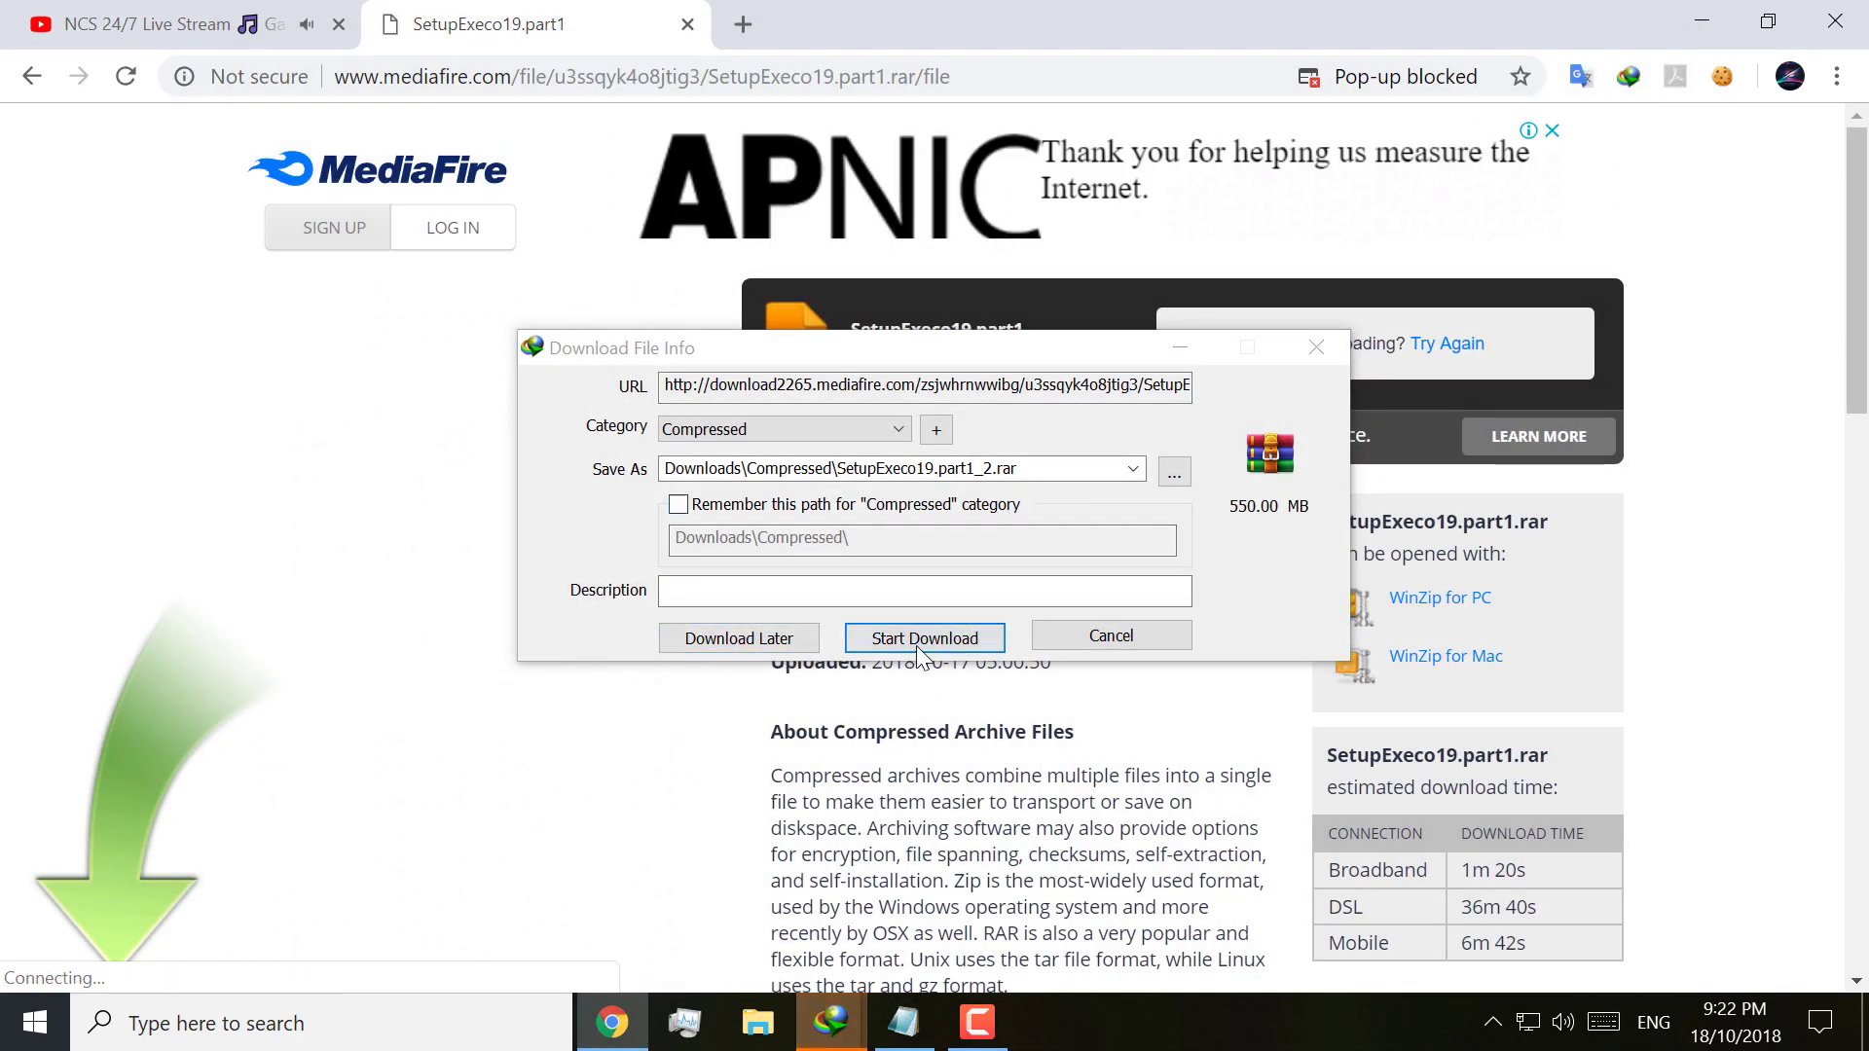
pyautogui.click(920, 639)
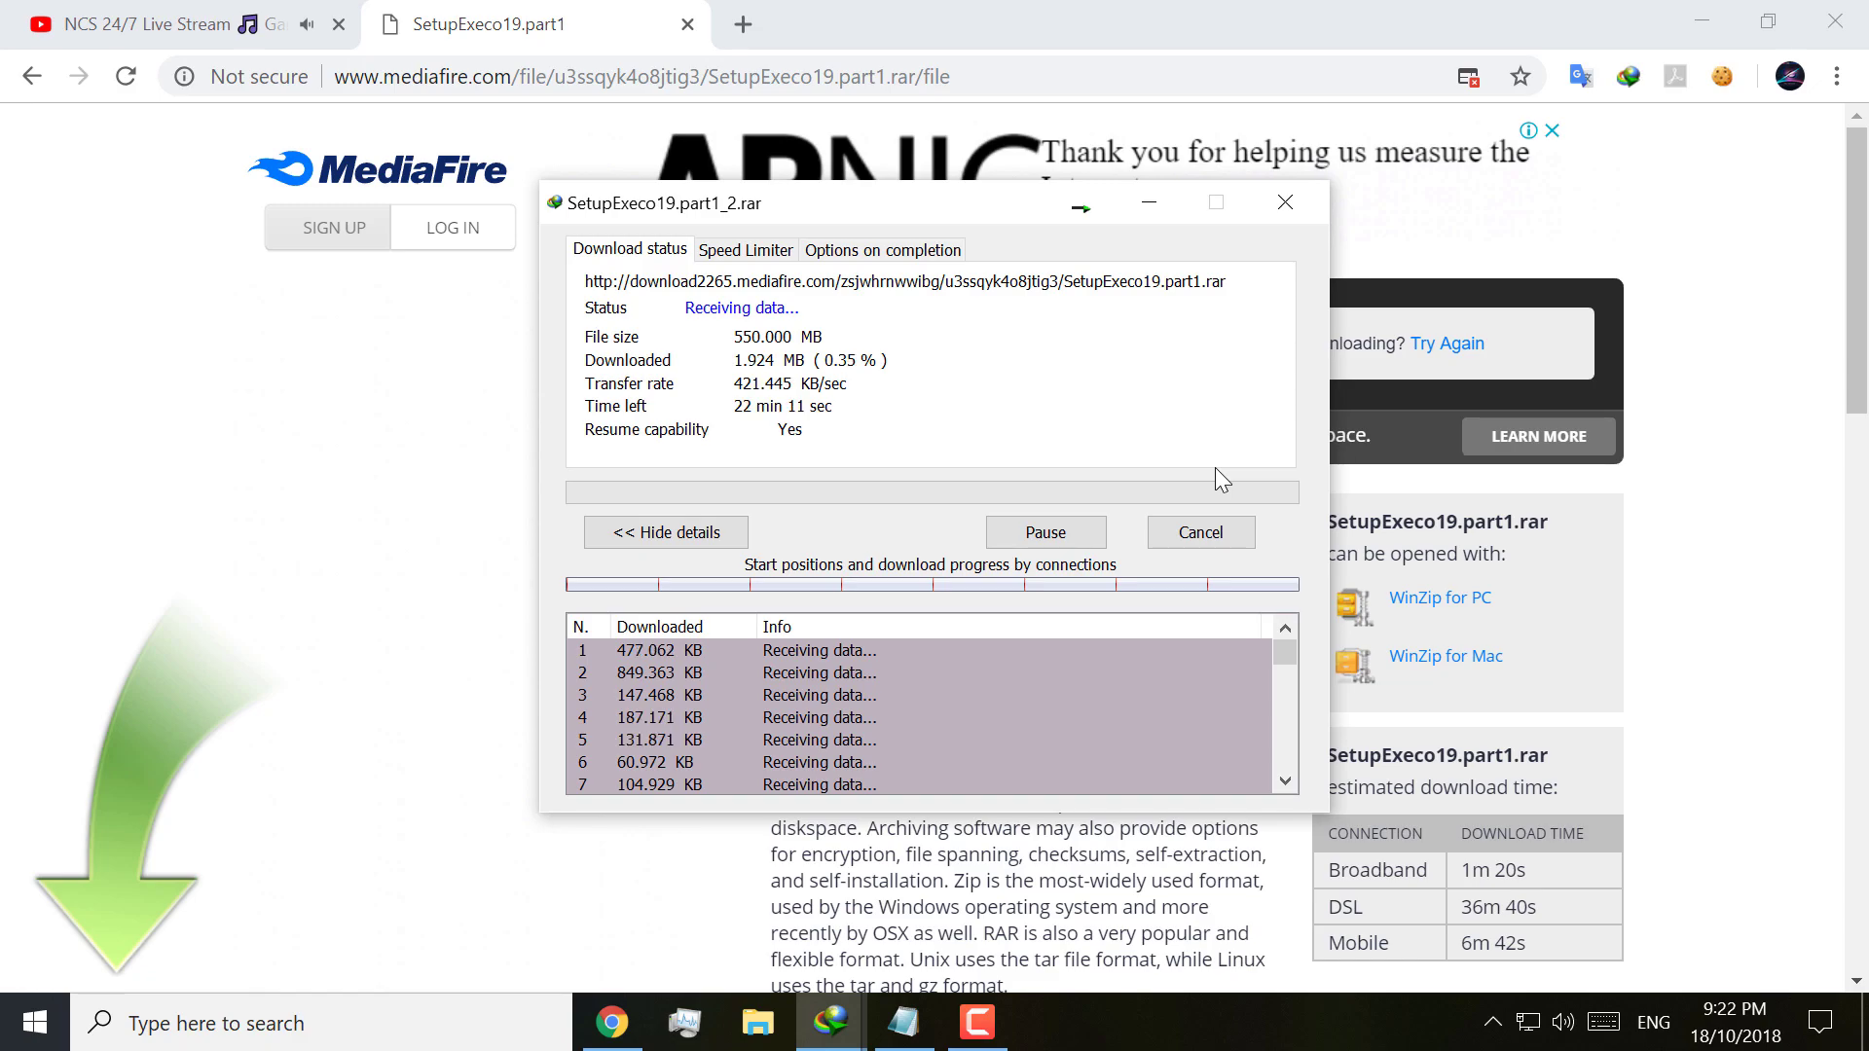
pyautogui.click(1234, 533)
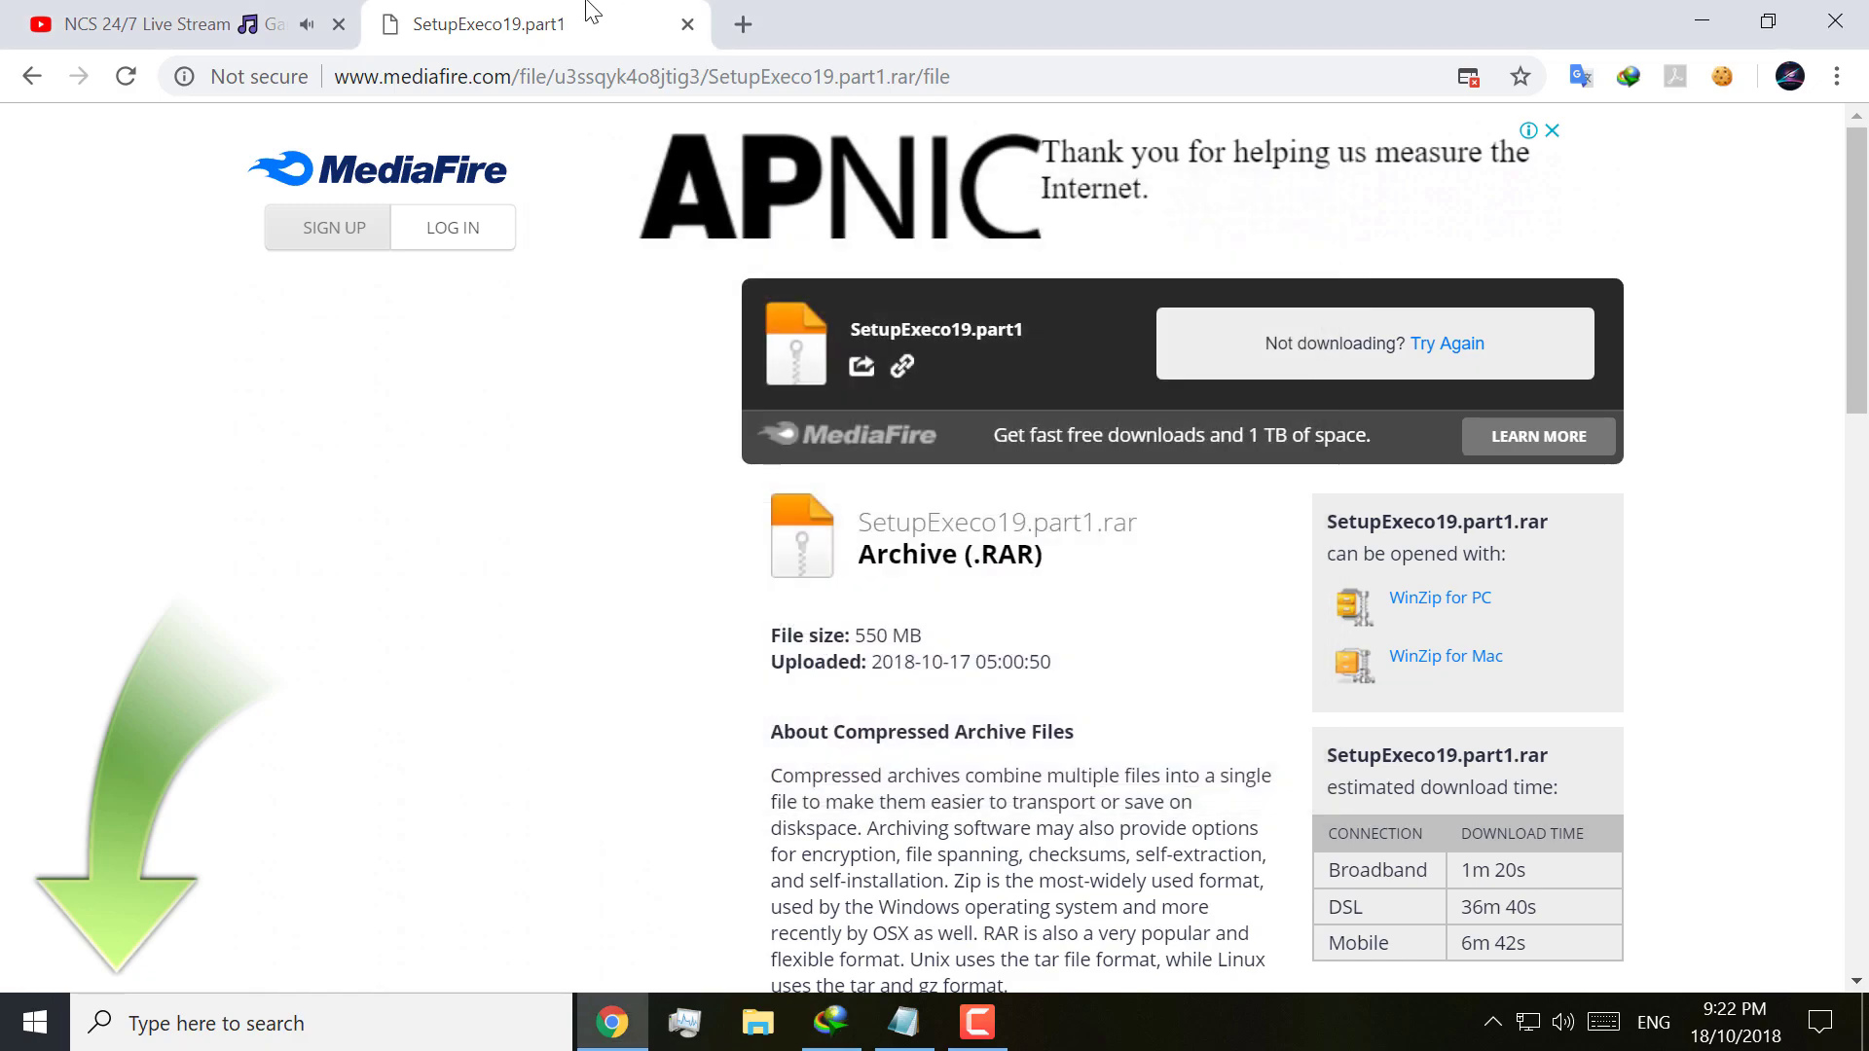
pyautogui.click(687, 28)
pyautogui.click(1701, 21)
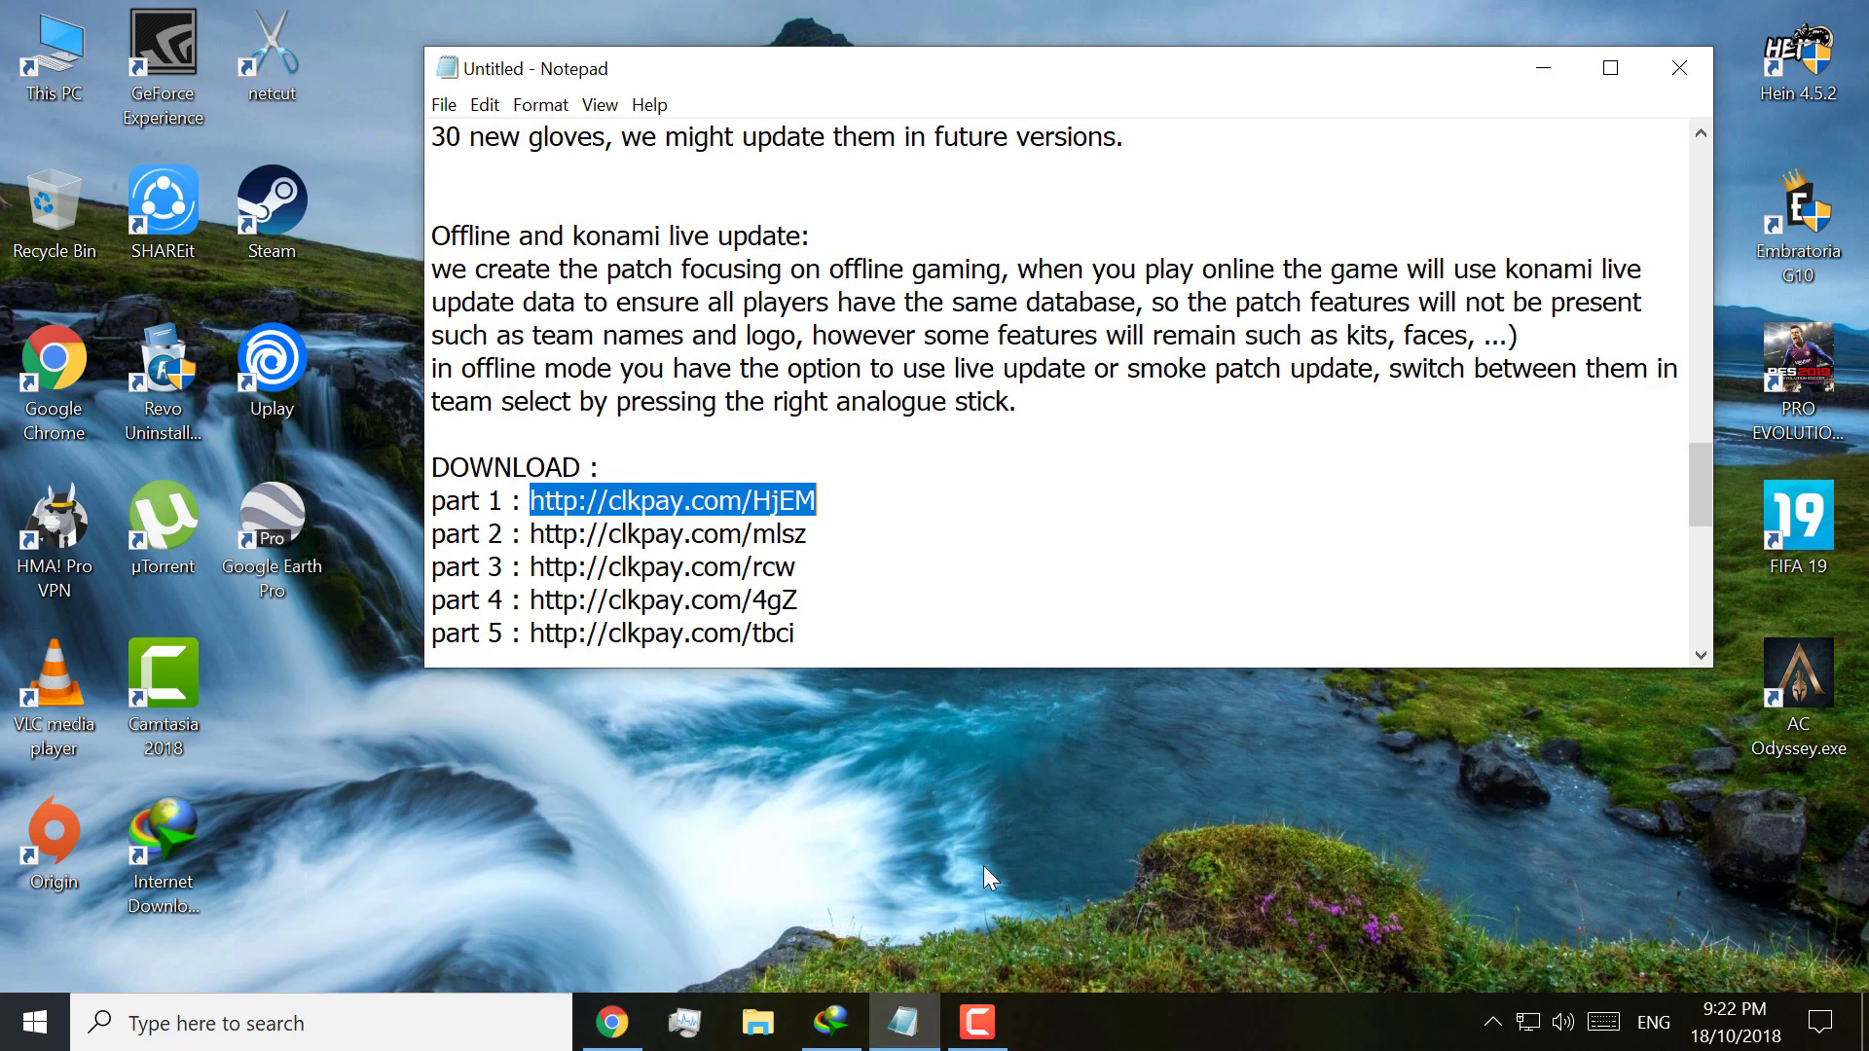
# Step: Read the first installation instruction in the notes, on extracting the patch files
pyautogui.scroll(-2, 517, 444)
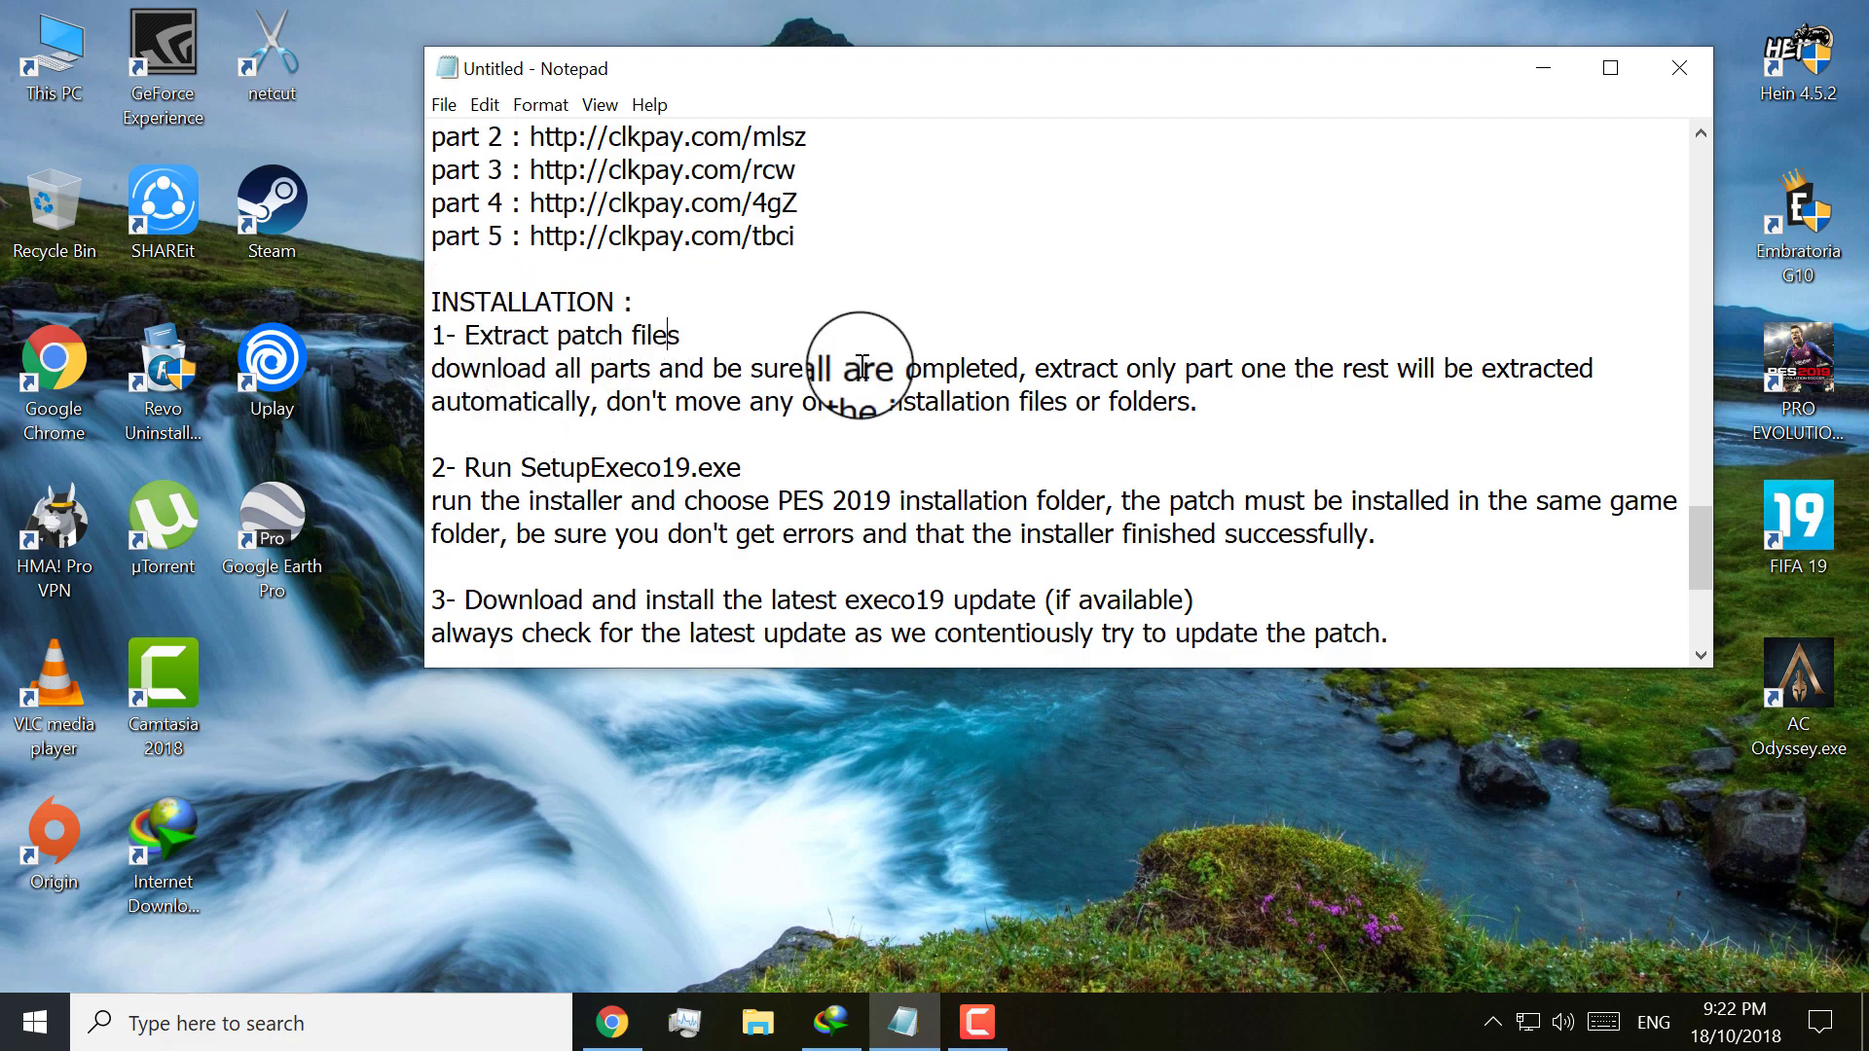
pyautogui.moveTo(435, 368); pyautogui.dragTo(1166, 414)
pyautogui.click(1200, 406)
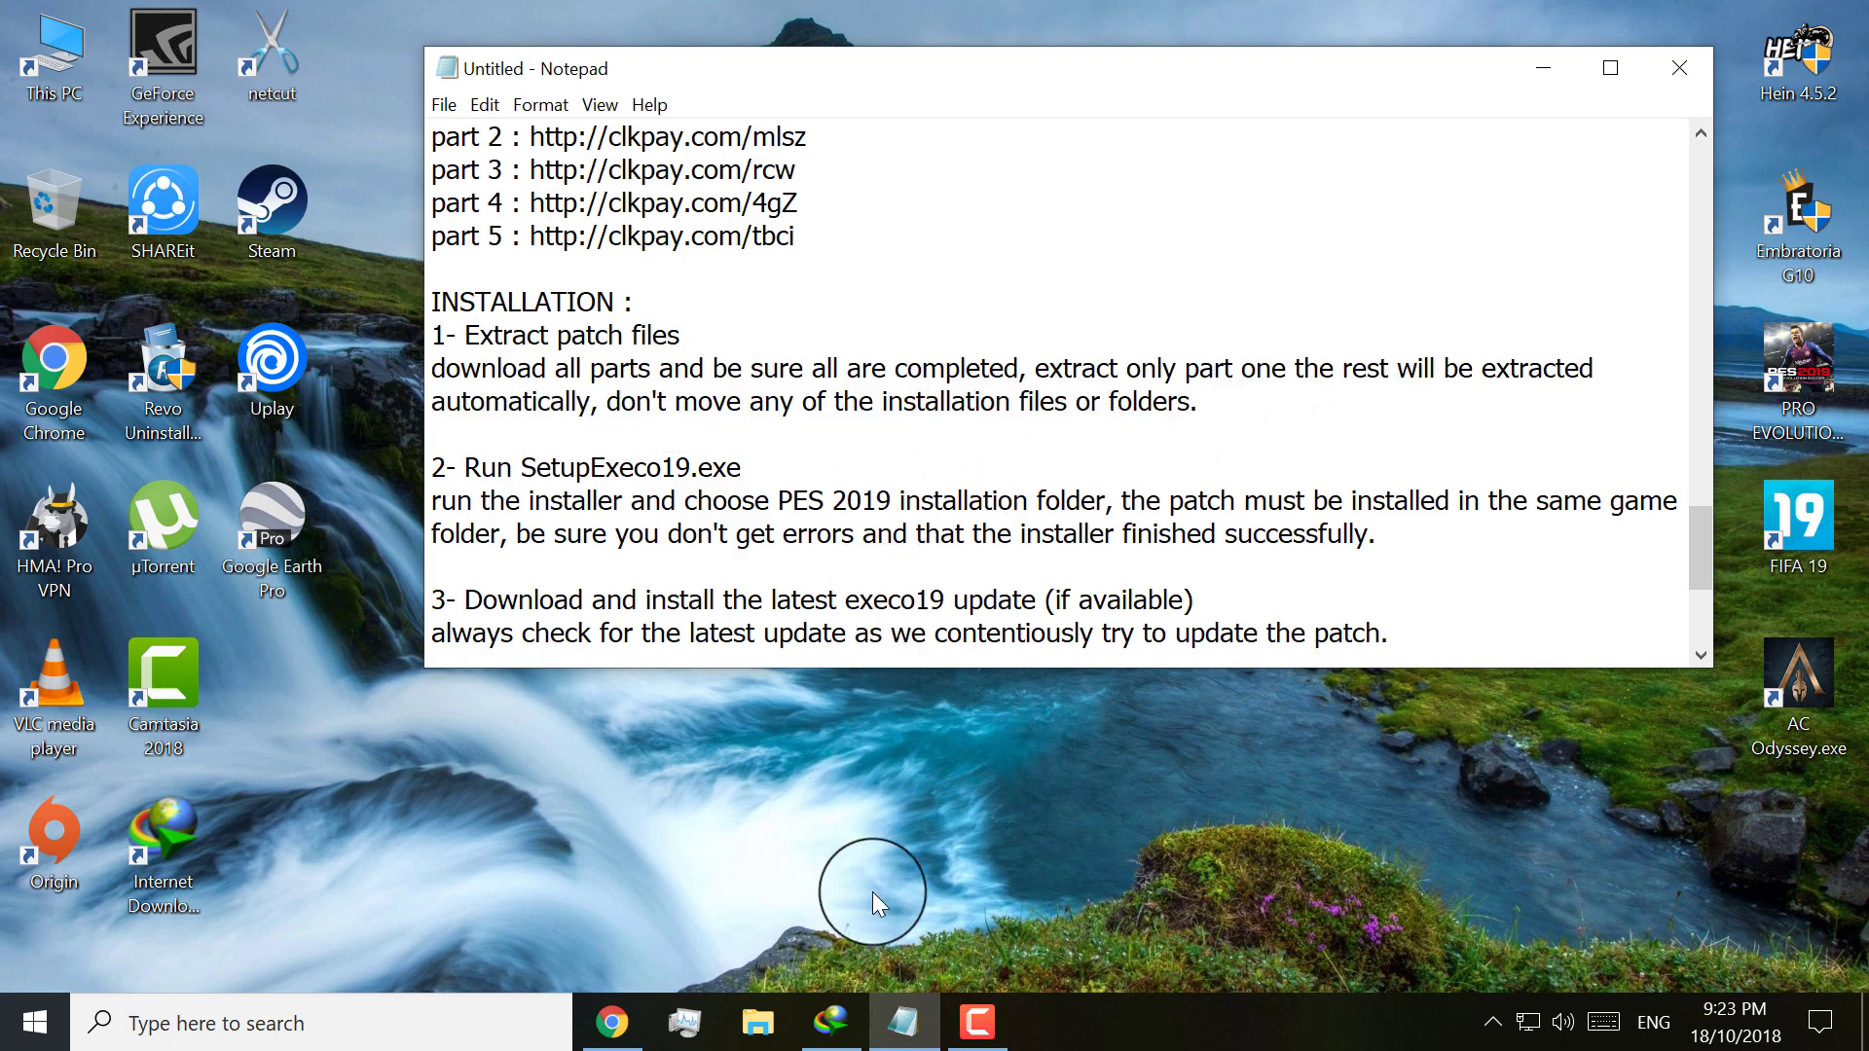
# Step: Put away the download manager and open the Compressed folder inside Downloads in File Explorer
pyautogui.click(831, 1022)
pyautogui.click(949, 114)
pyautogui.click(44, 363)
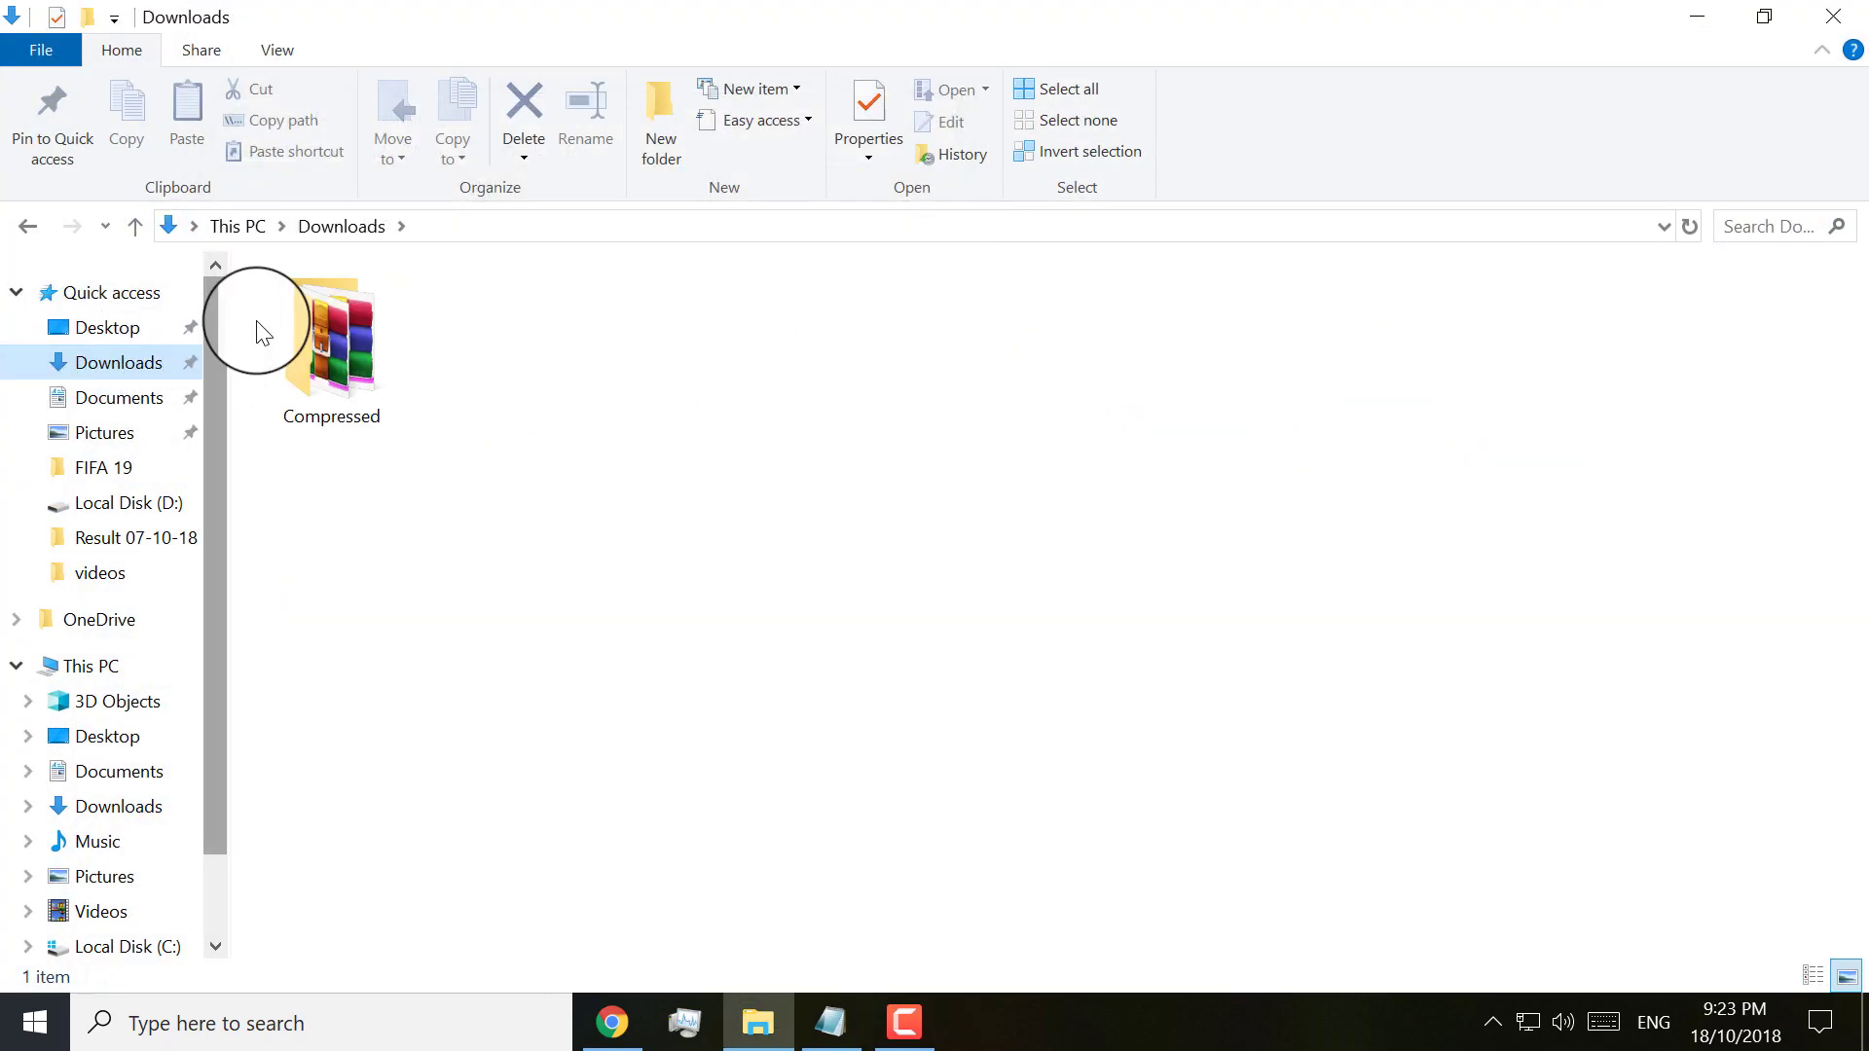
pyautogui.doubleClick(295, 331)
# Step: Extract SetupExeco19.part1.rar into its current folder with WinRAR and minimize the File Explorer window
pyautogui.click(352, 329)
pyautogui.rightClick(354, 325)
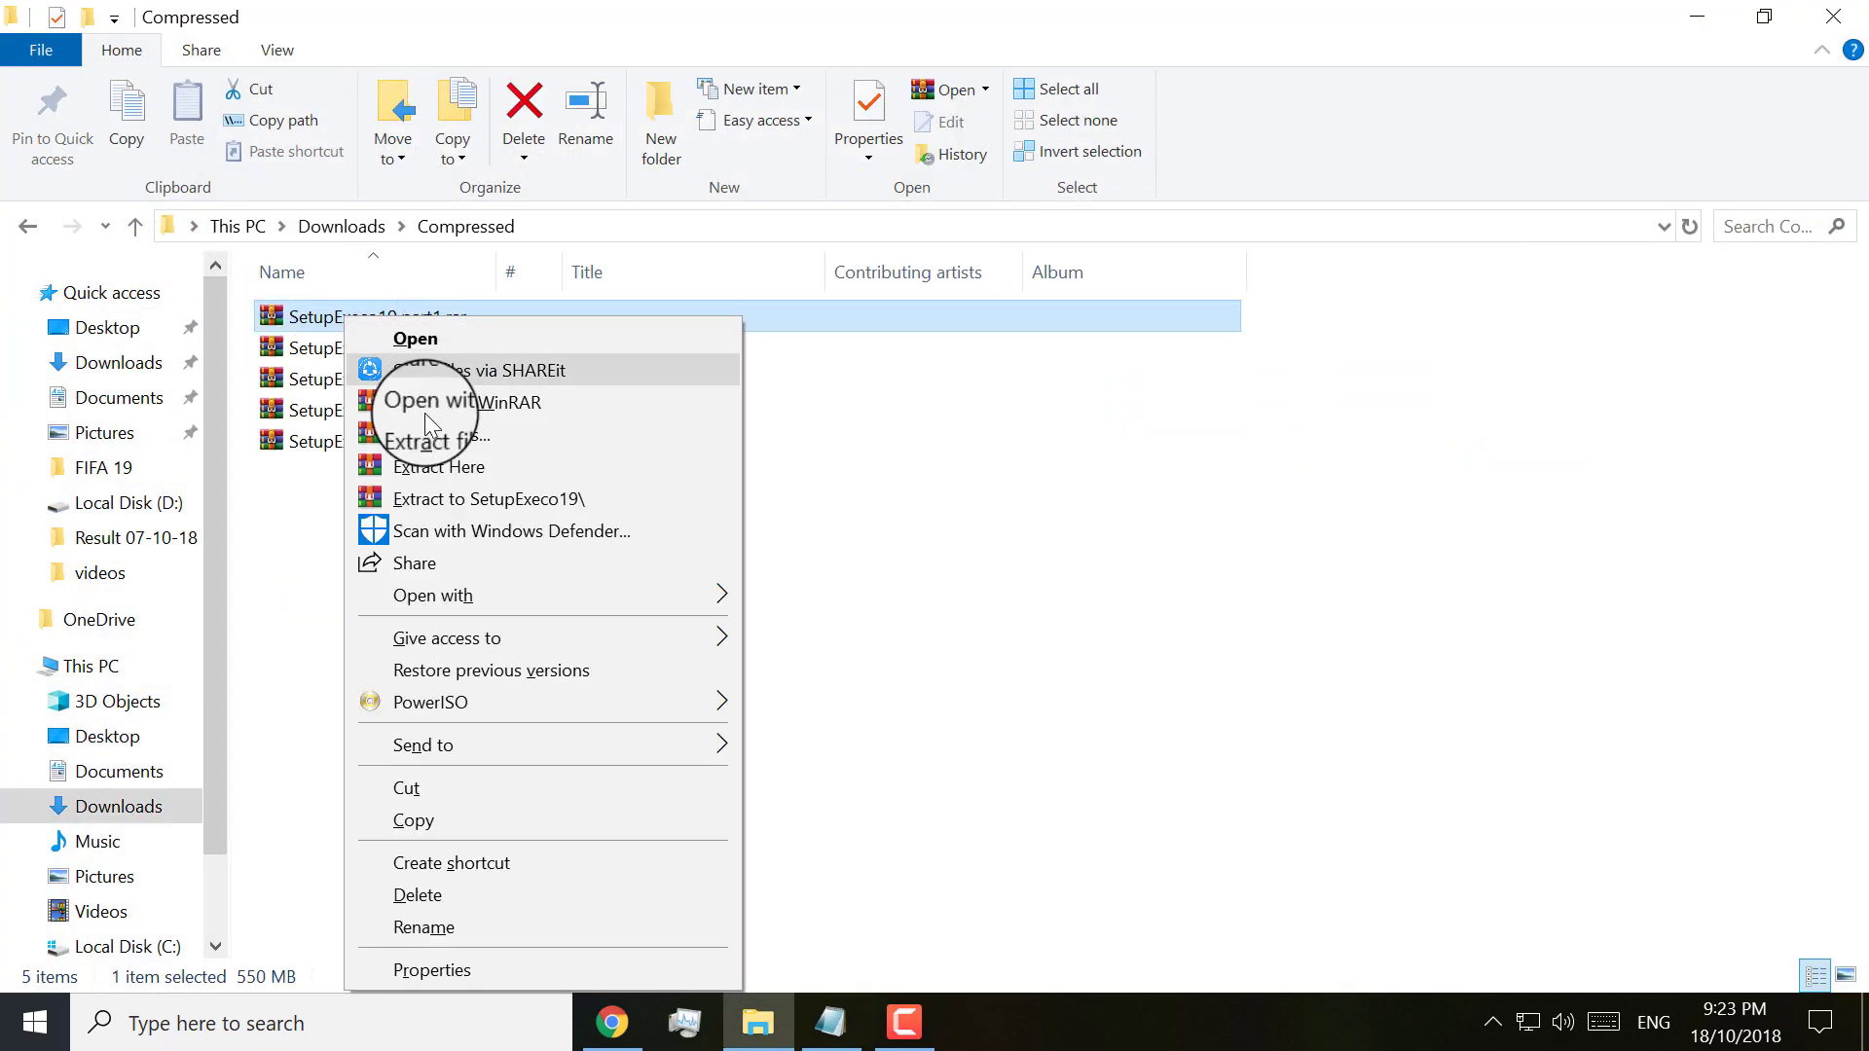
pyautogui.click(443, 467)
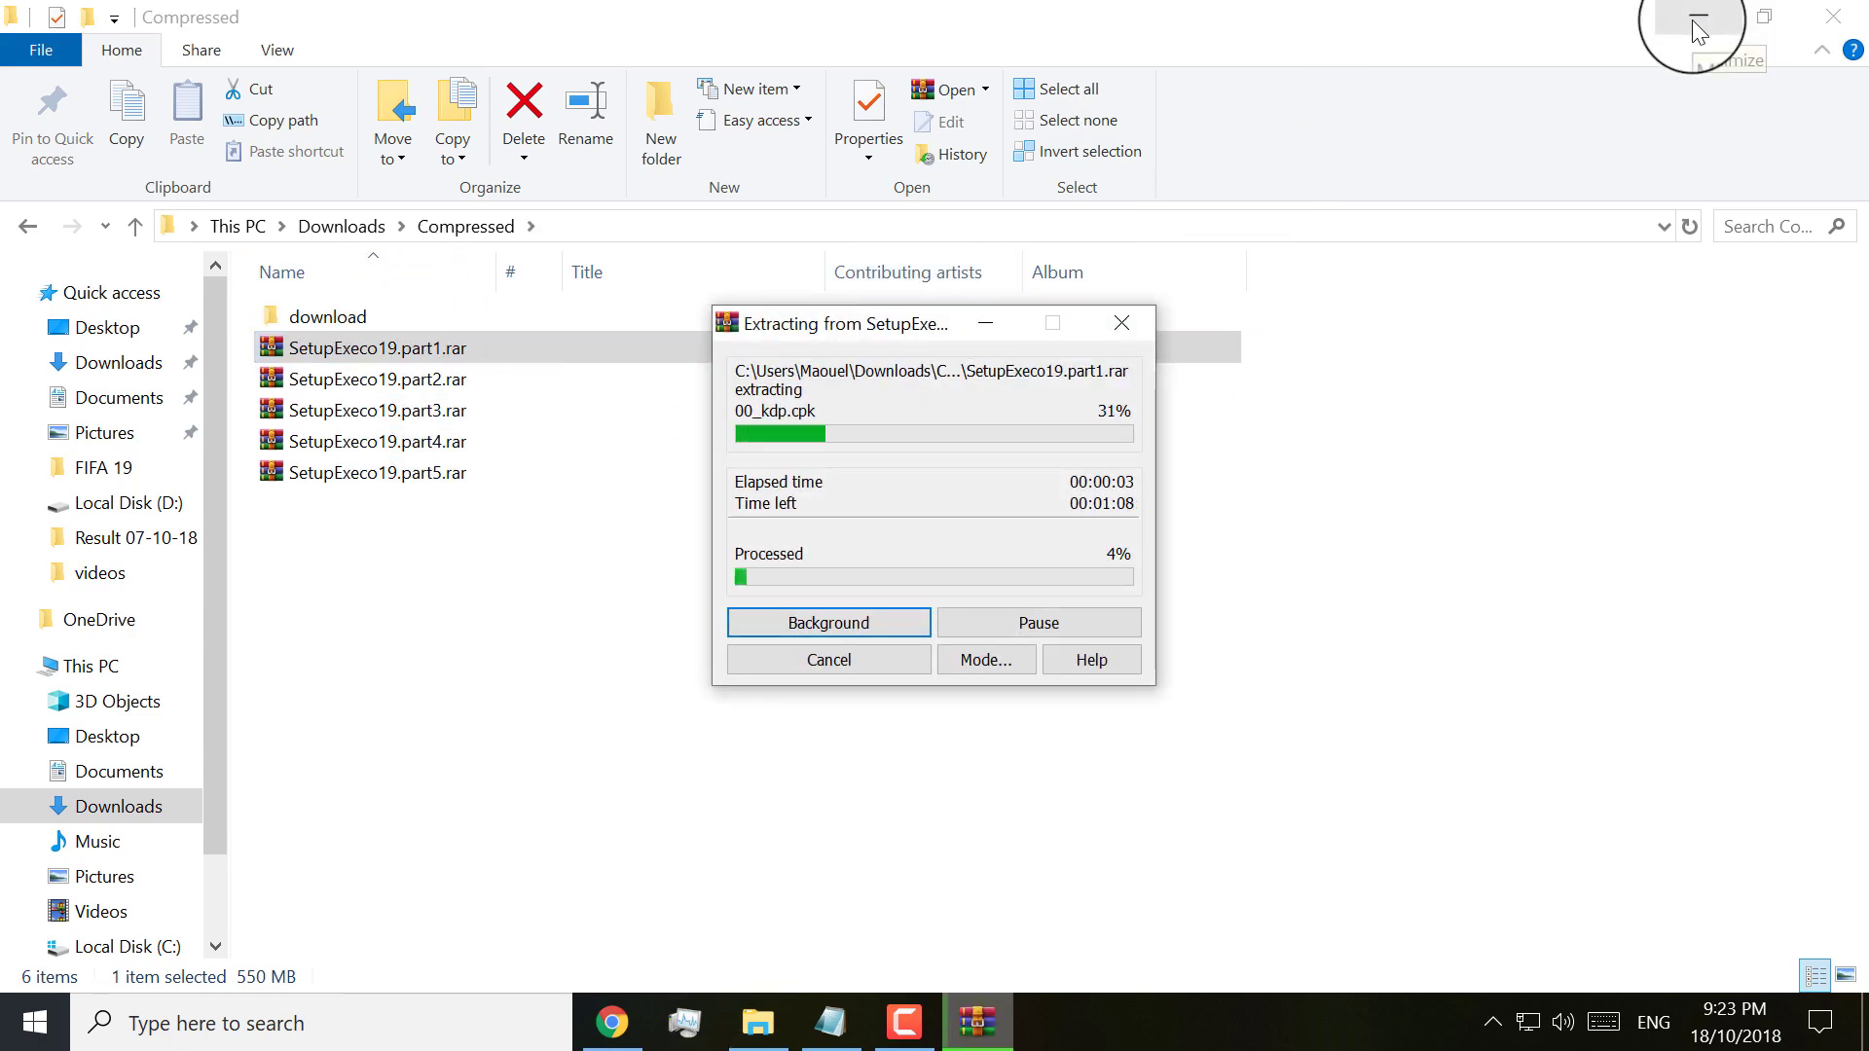
pyautogui.click(1698, 29)
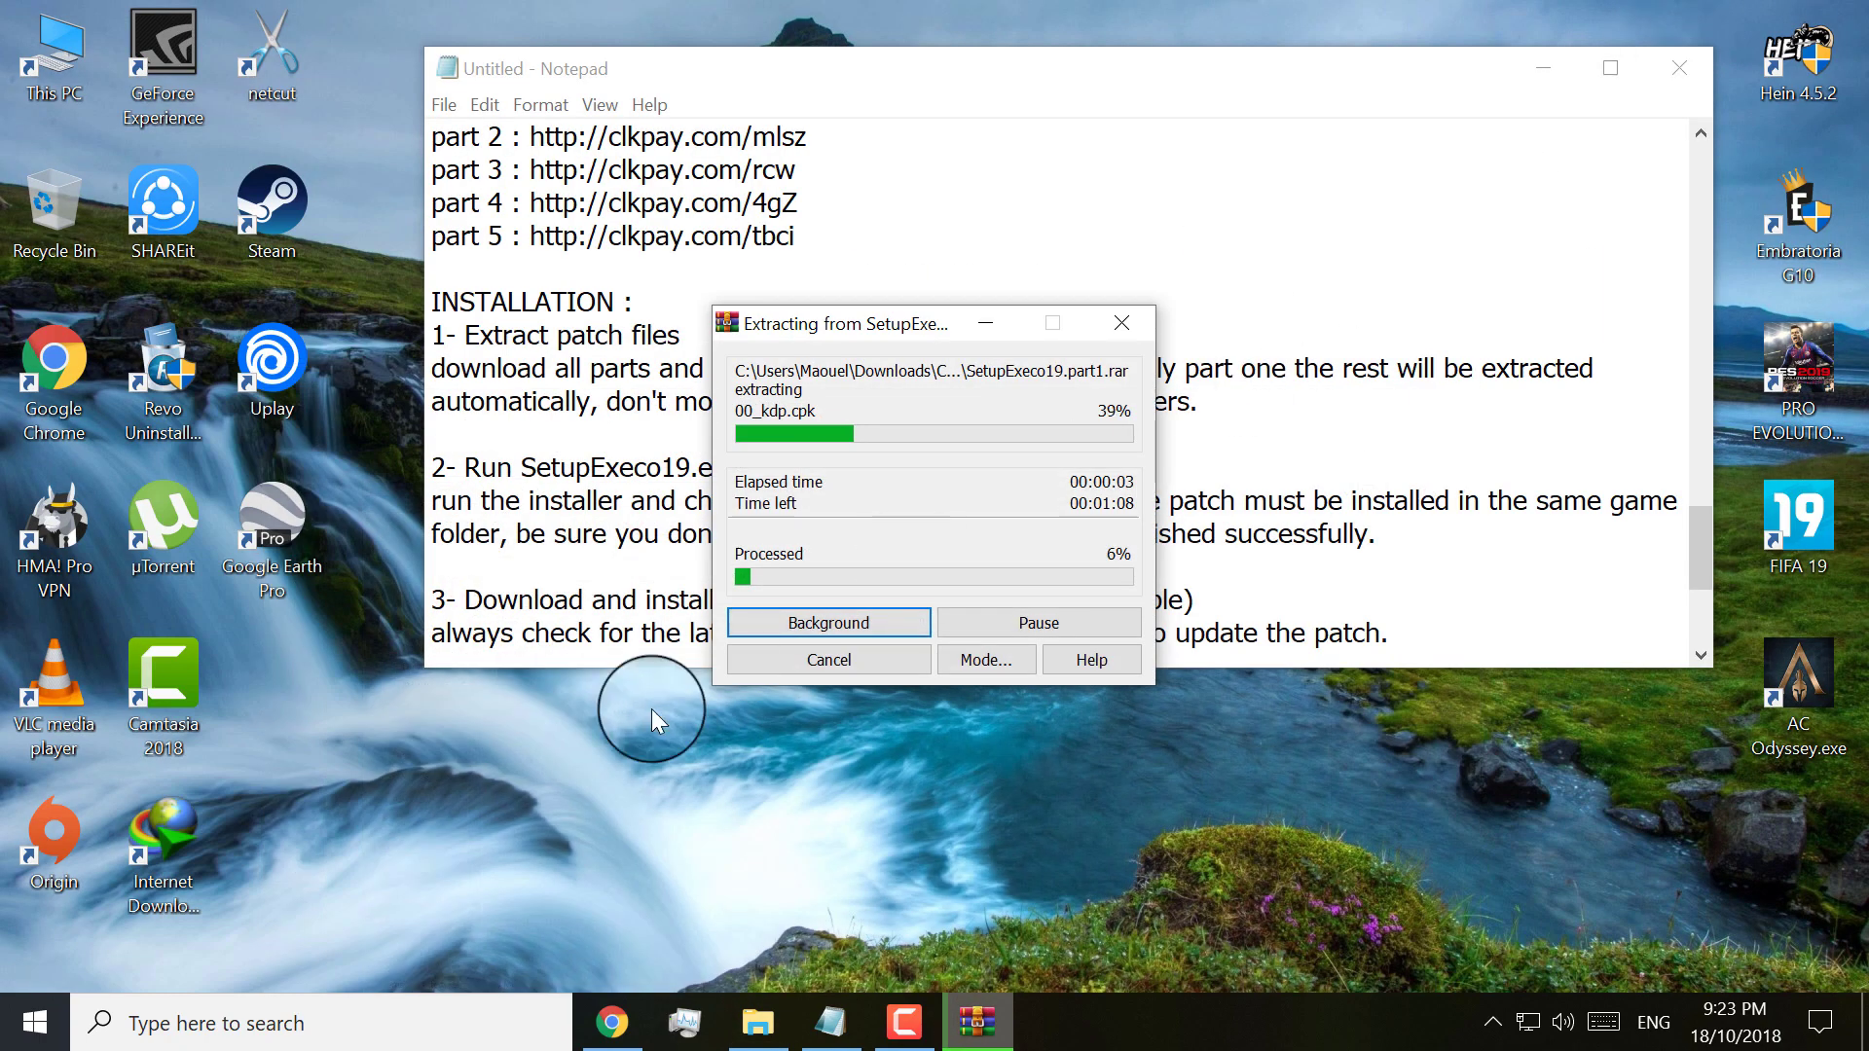
# Step: Read the second installation instruction in the notes, on running SetupExeco19.exe, and minimize the notes
pyautogui.click(451, 448)
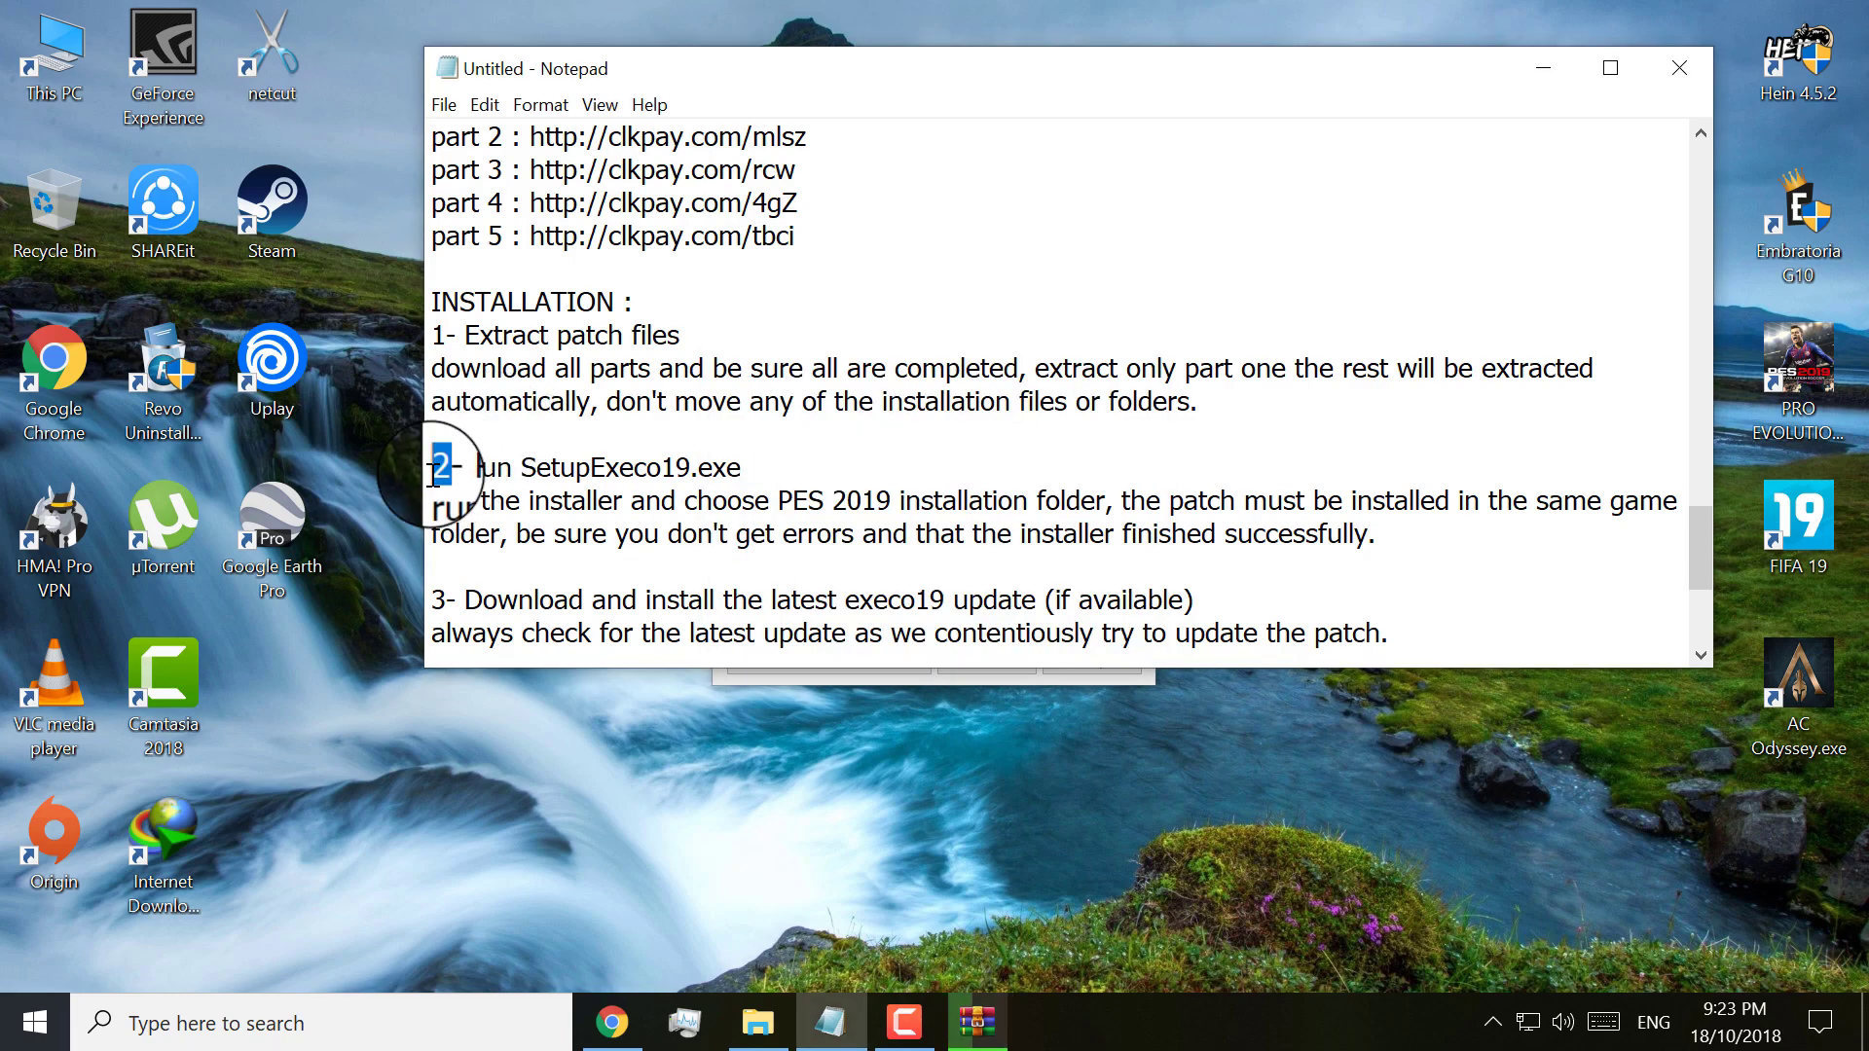
pyautogui.moveTo(523, 467); pyautogui.dragTo(769, 475)
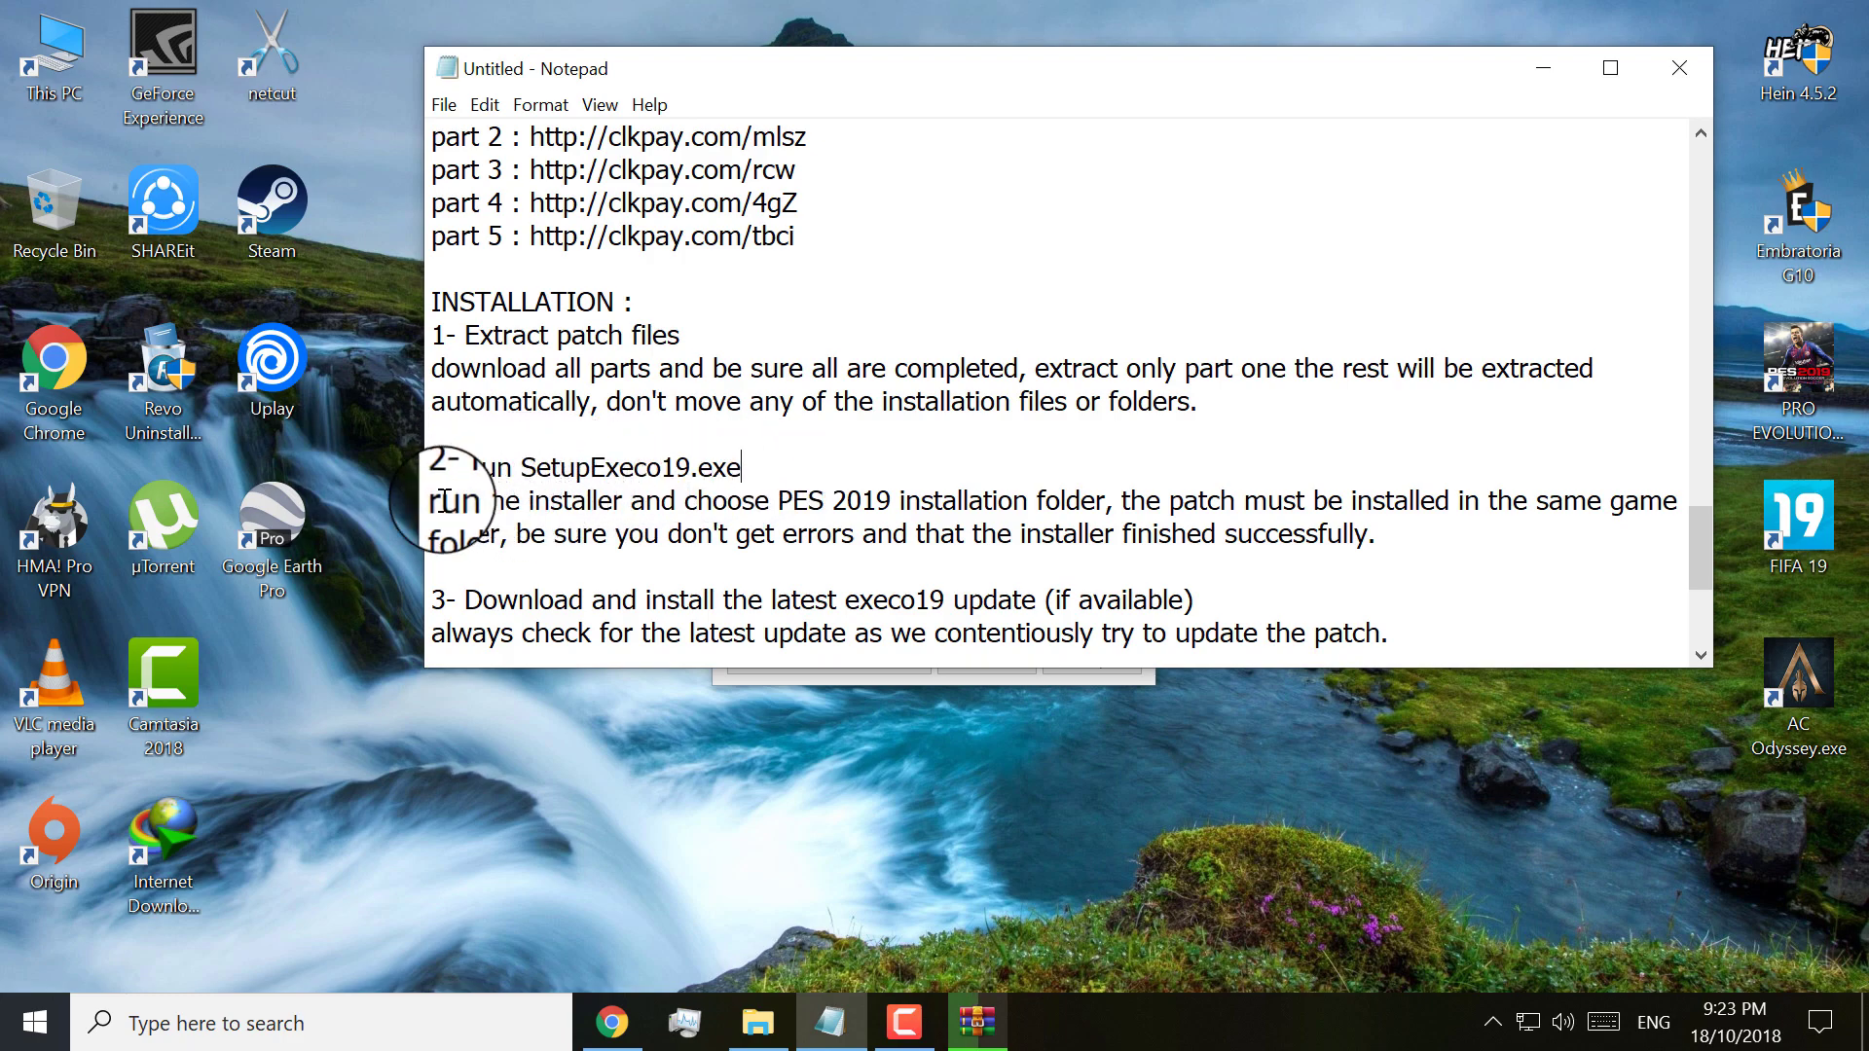
pyautogui.moveTo(435, 503); pyautogui.dragTo(1383, 526)
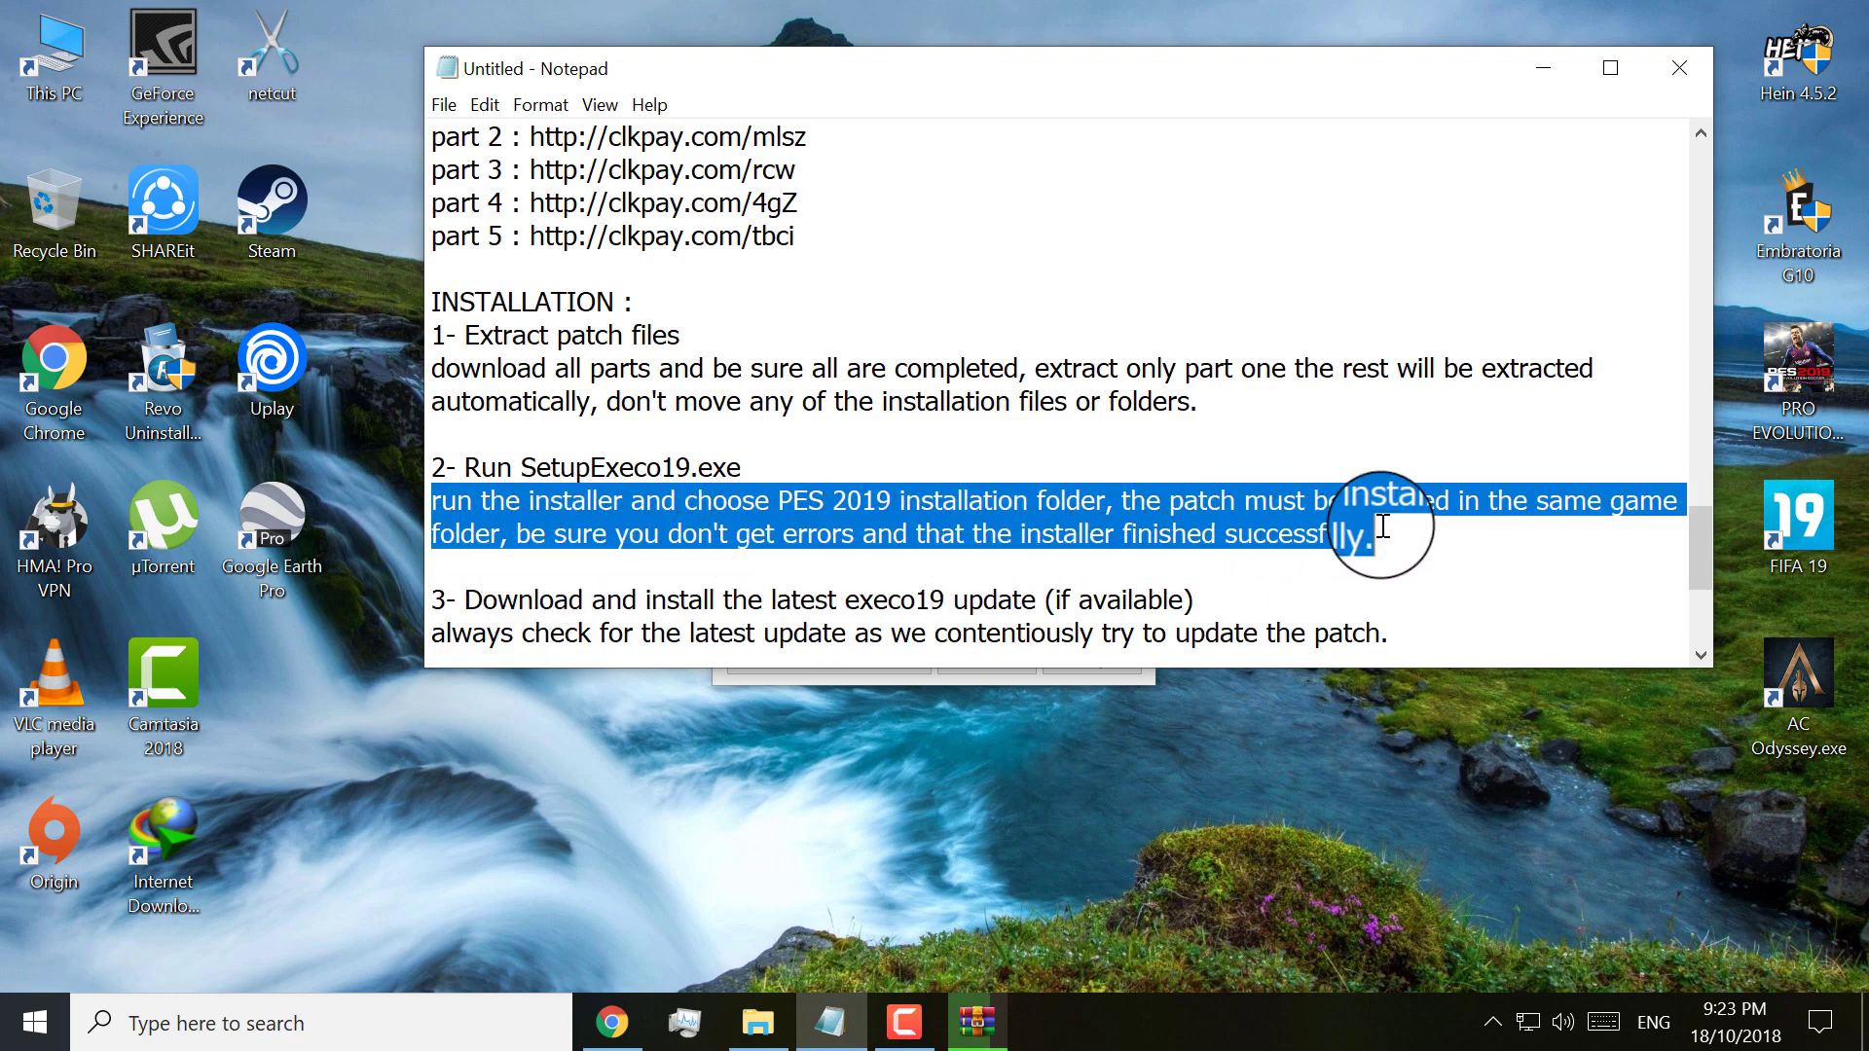
pyautogui.click(1383, 525)
pyautogui.scroll(-1, 974, 623)
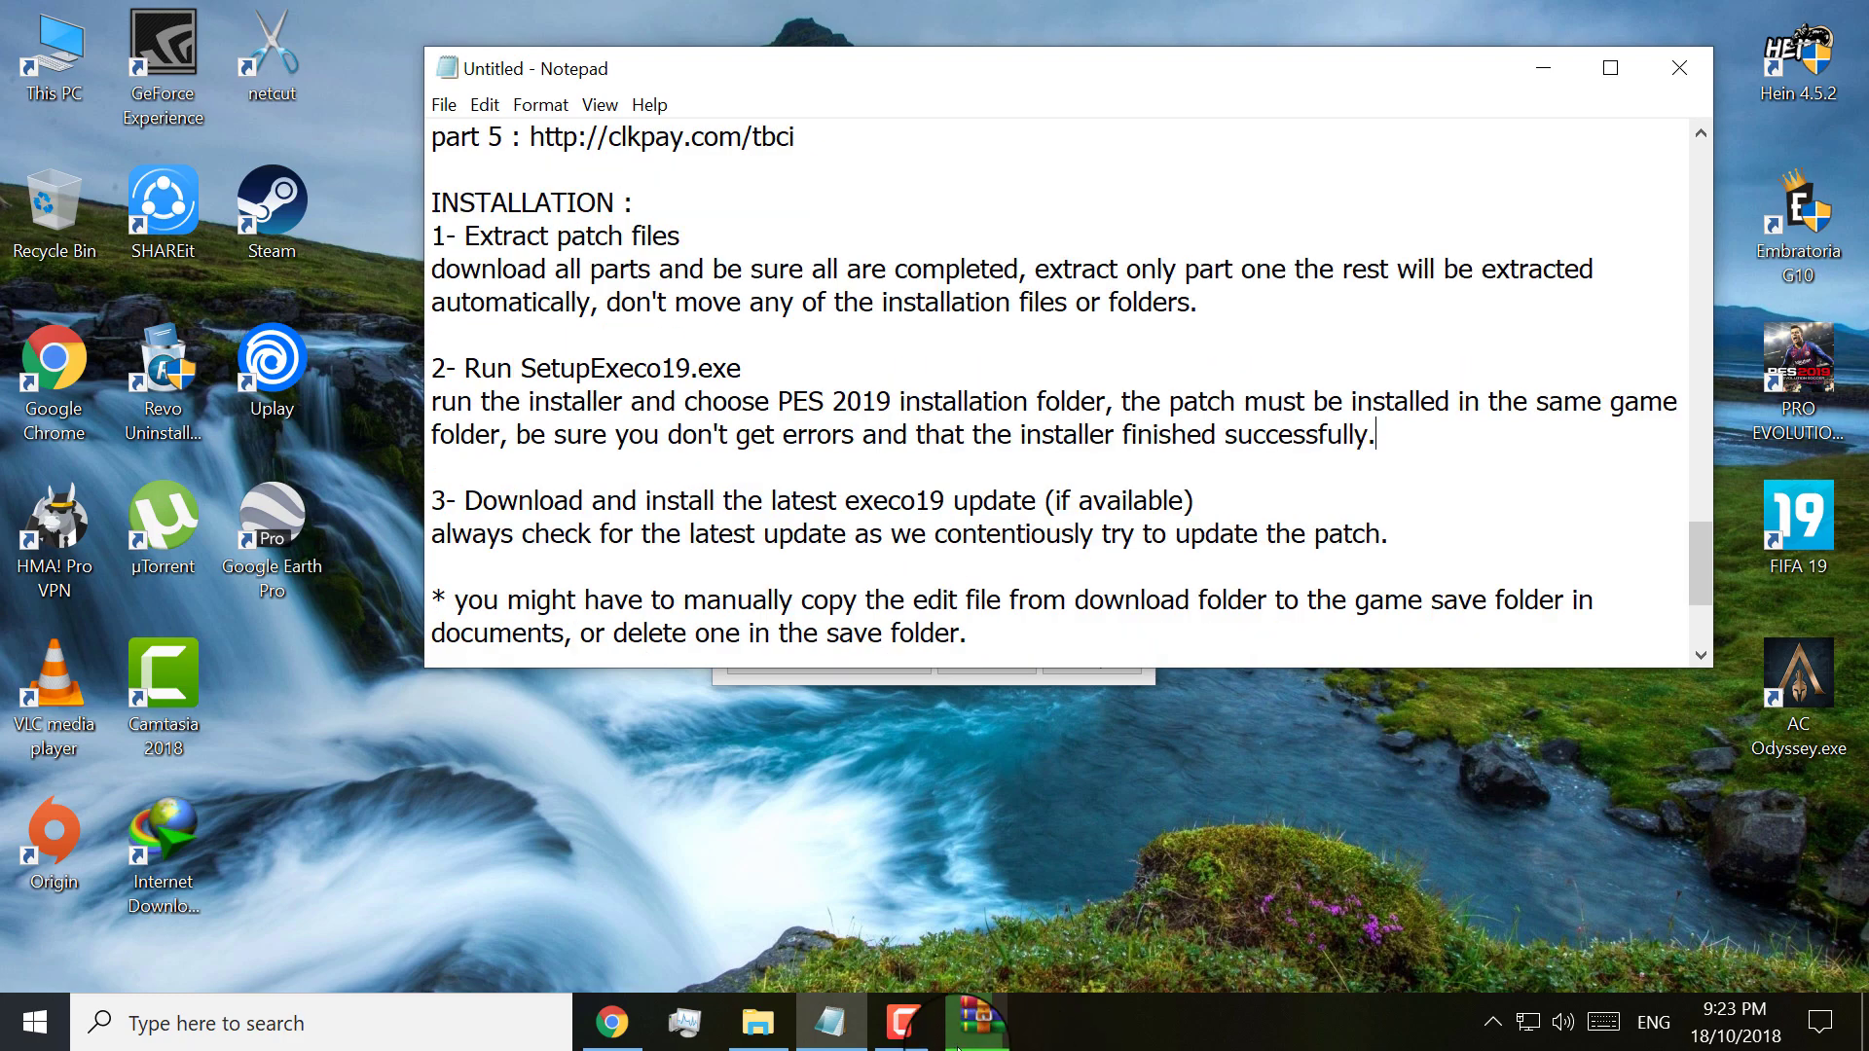
pyautogui.click(813, 1037)
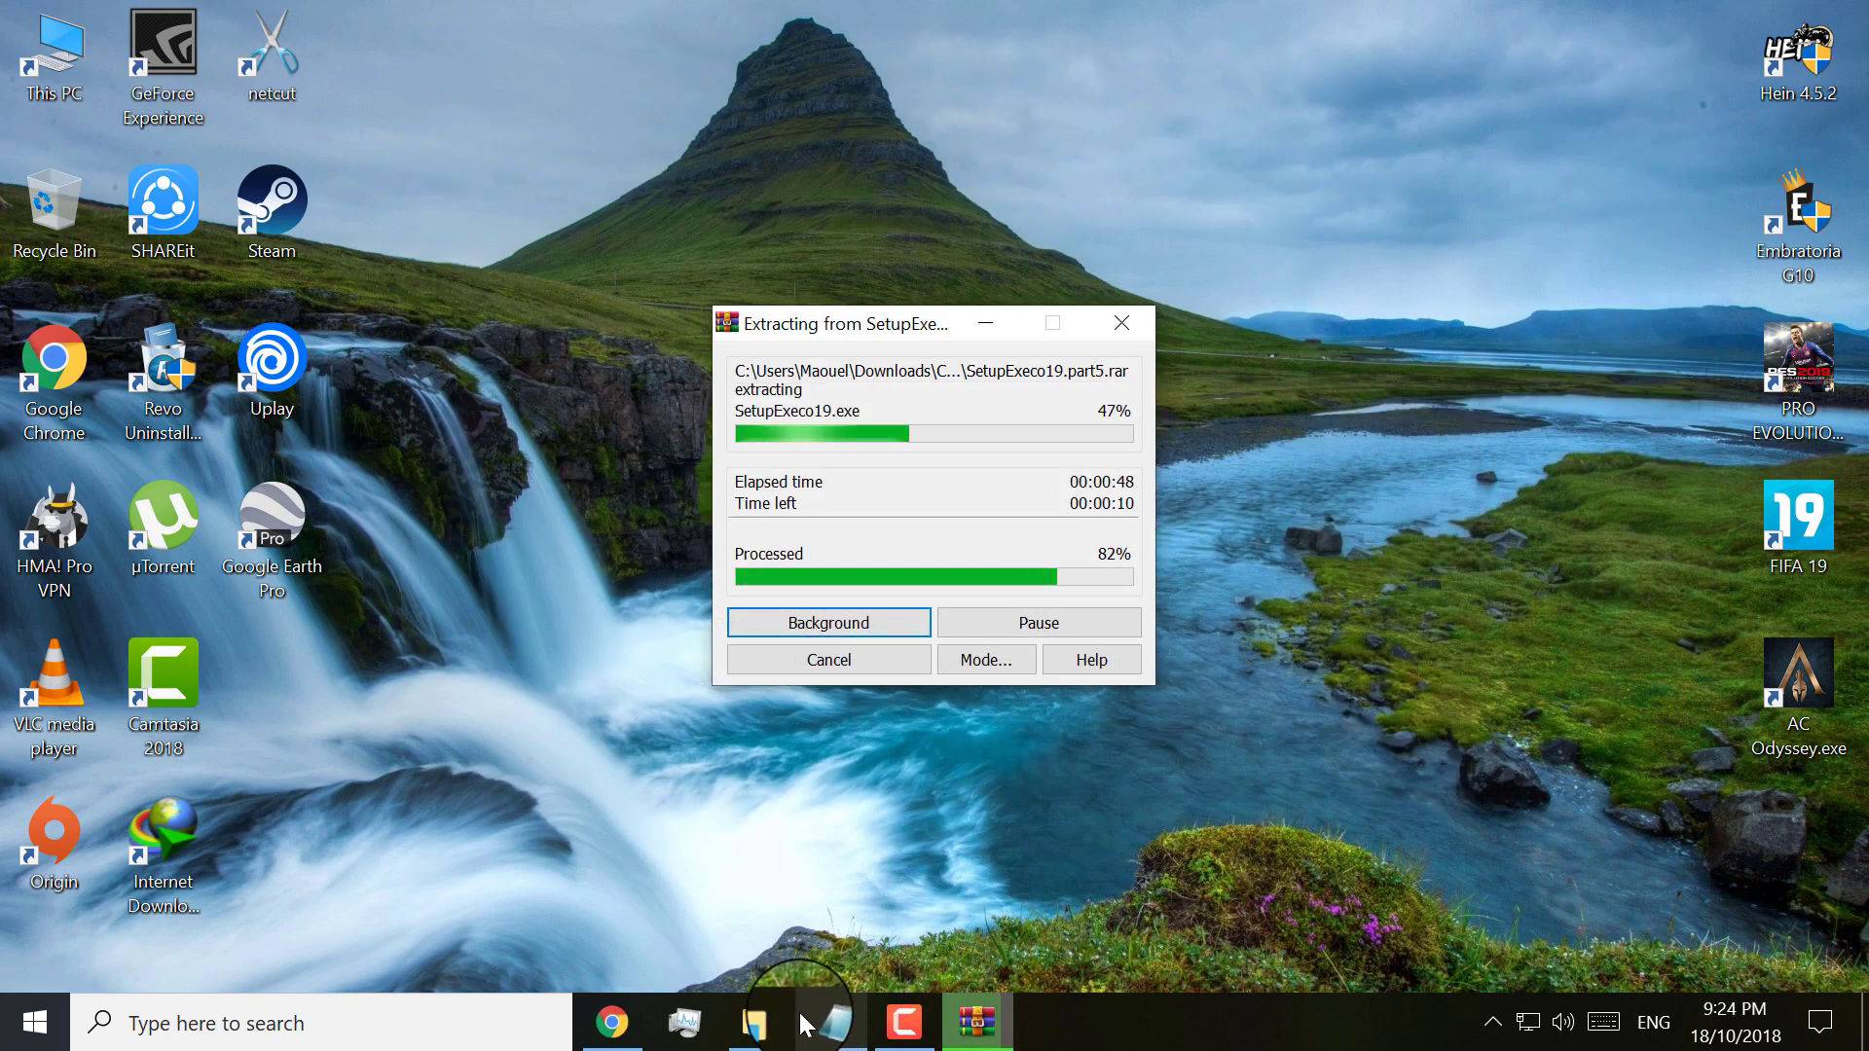
# Step: Run SetupExeco19.exe from the Compressed folder and continue past the installer's welcome page to the directory page
pyautogui.click(735, 1022)
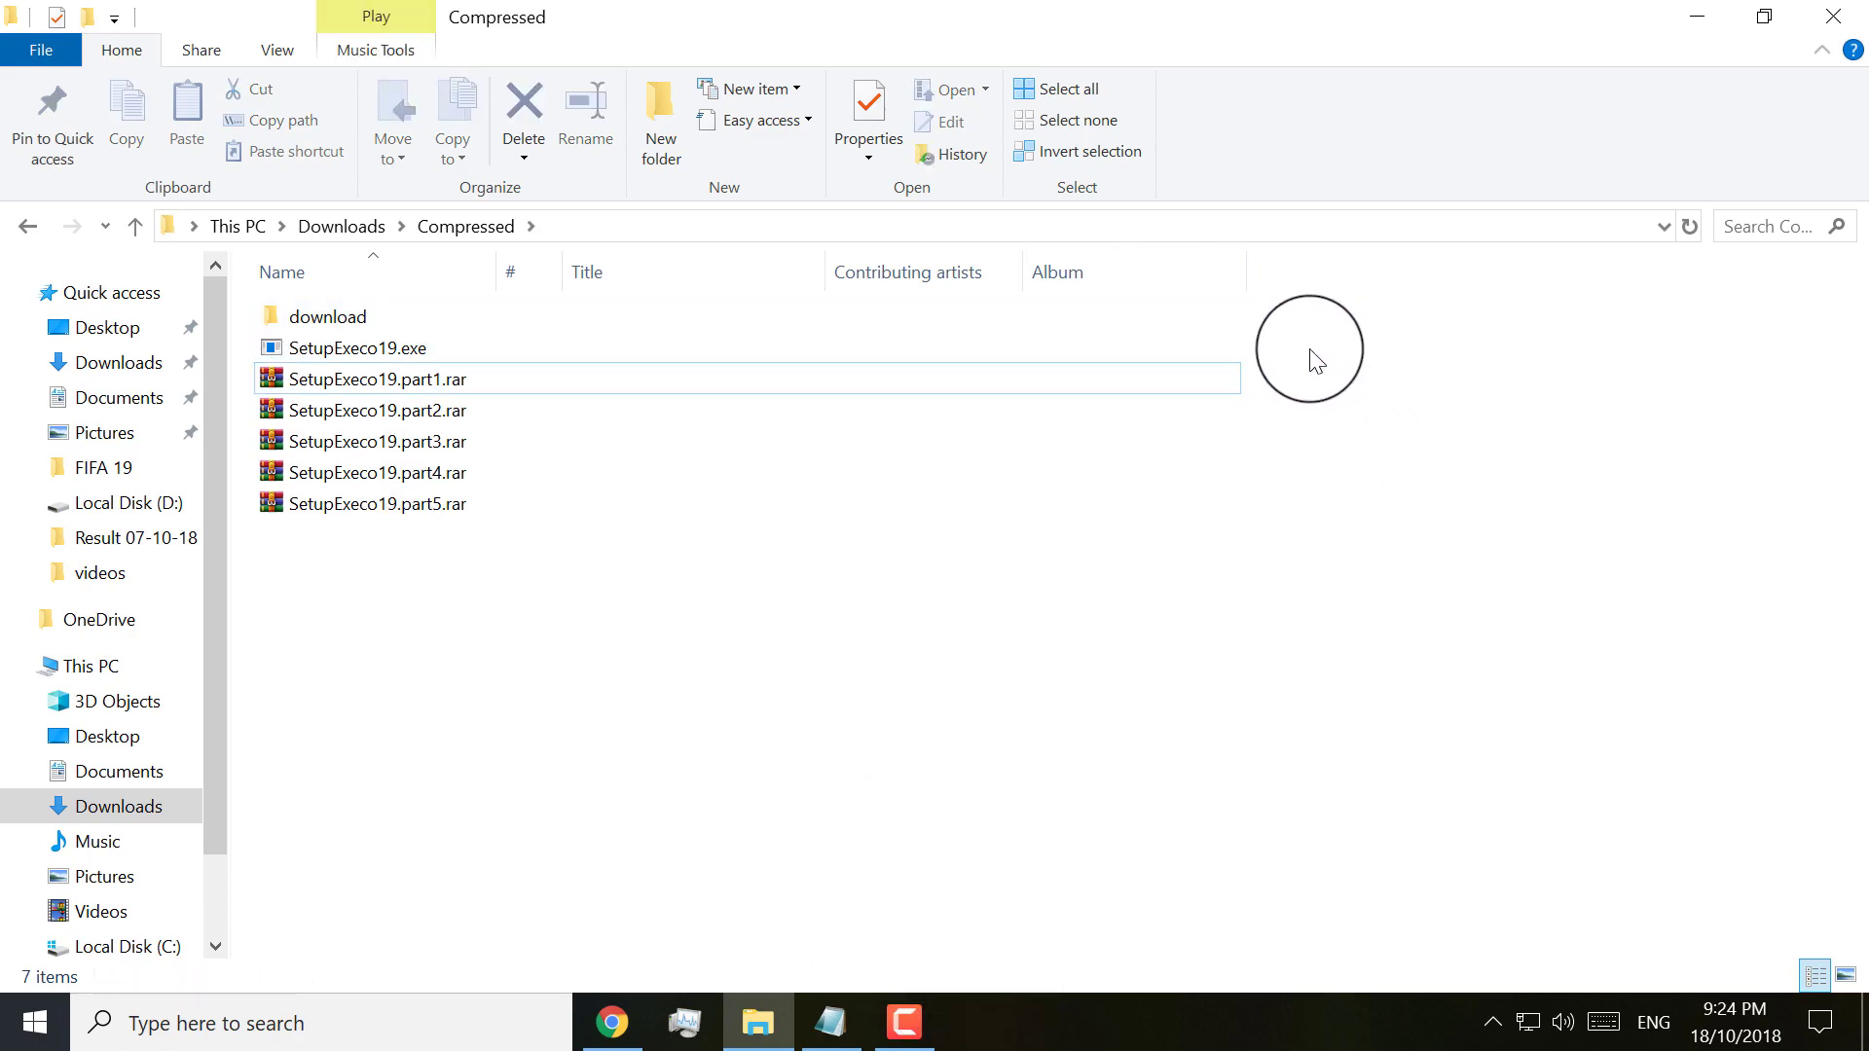
pyautogui.click(1168, 348)
pyautogui.doubleClick(1104, 347)
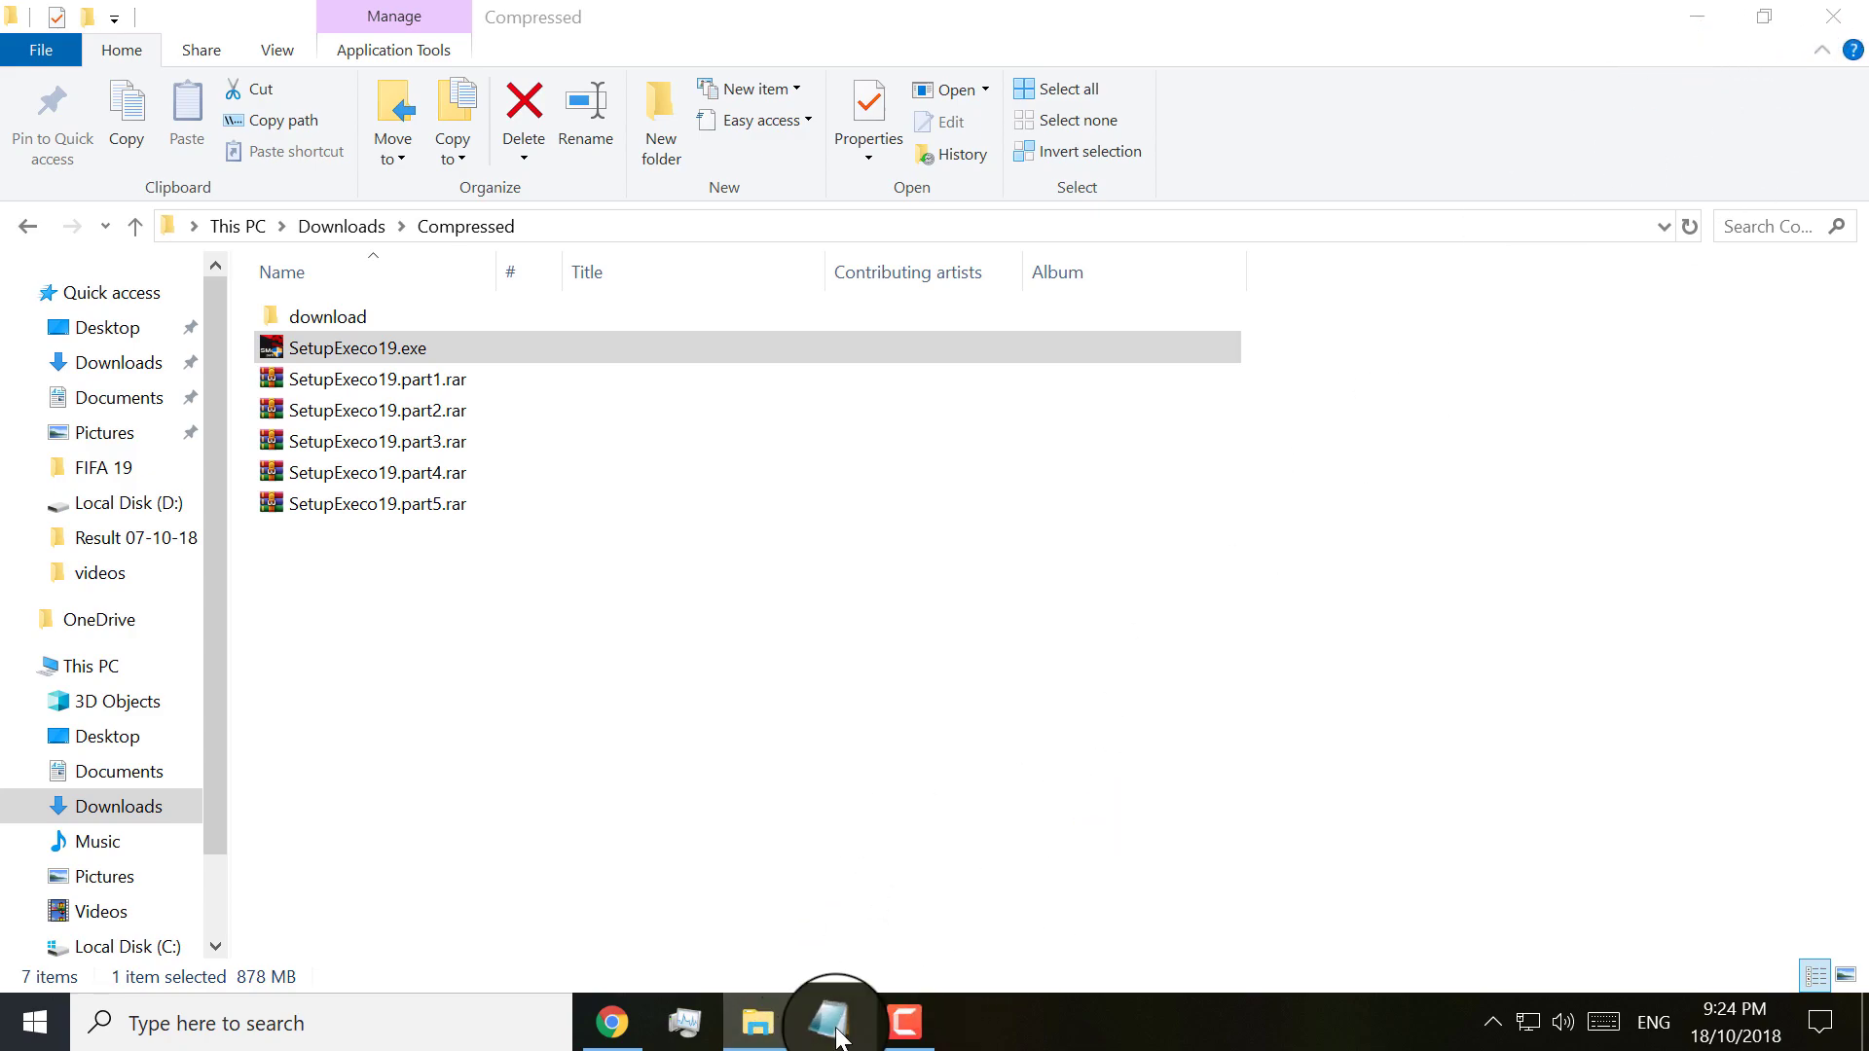
pyautogui.moveTo(750, 1017)
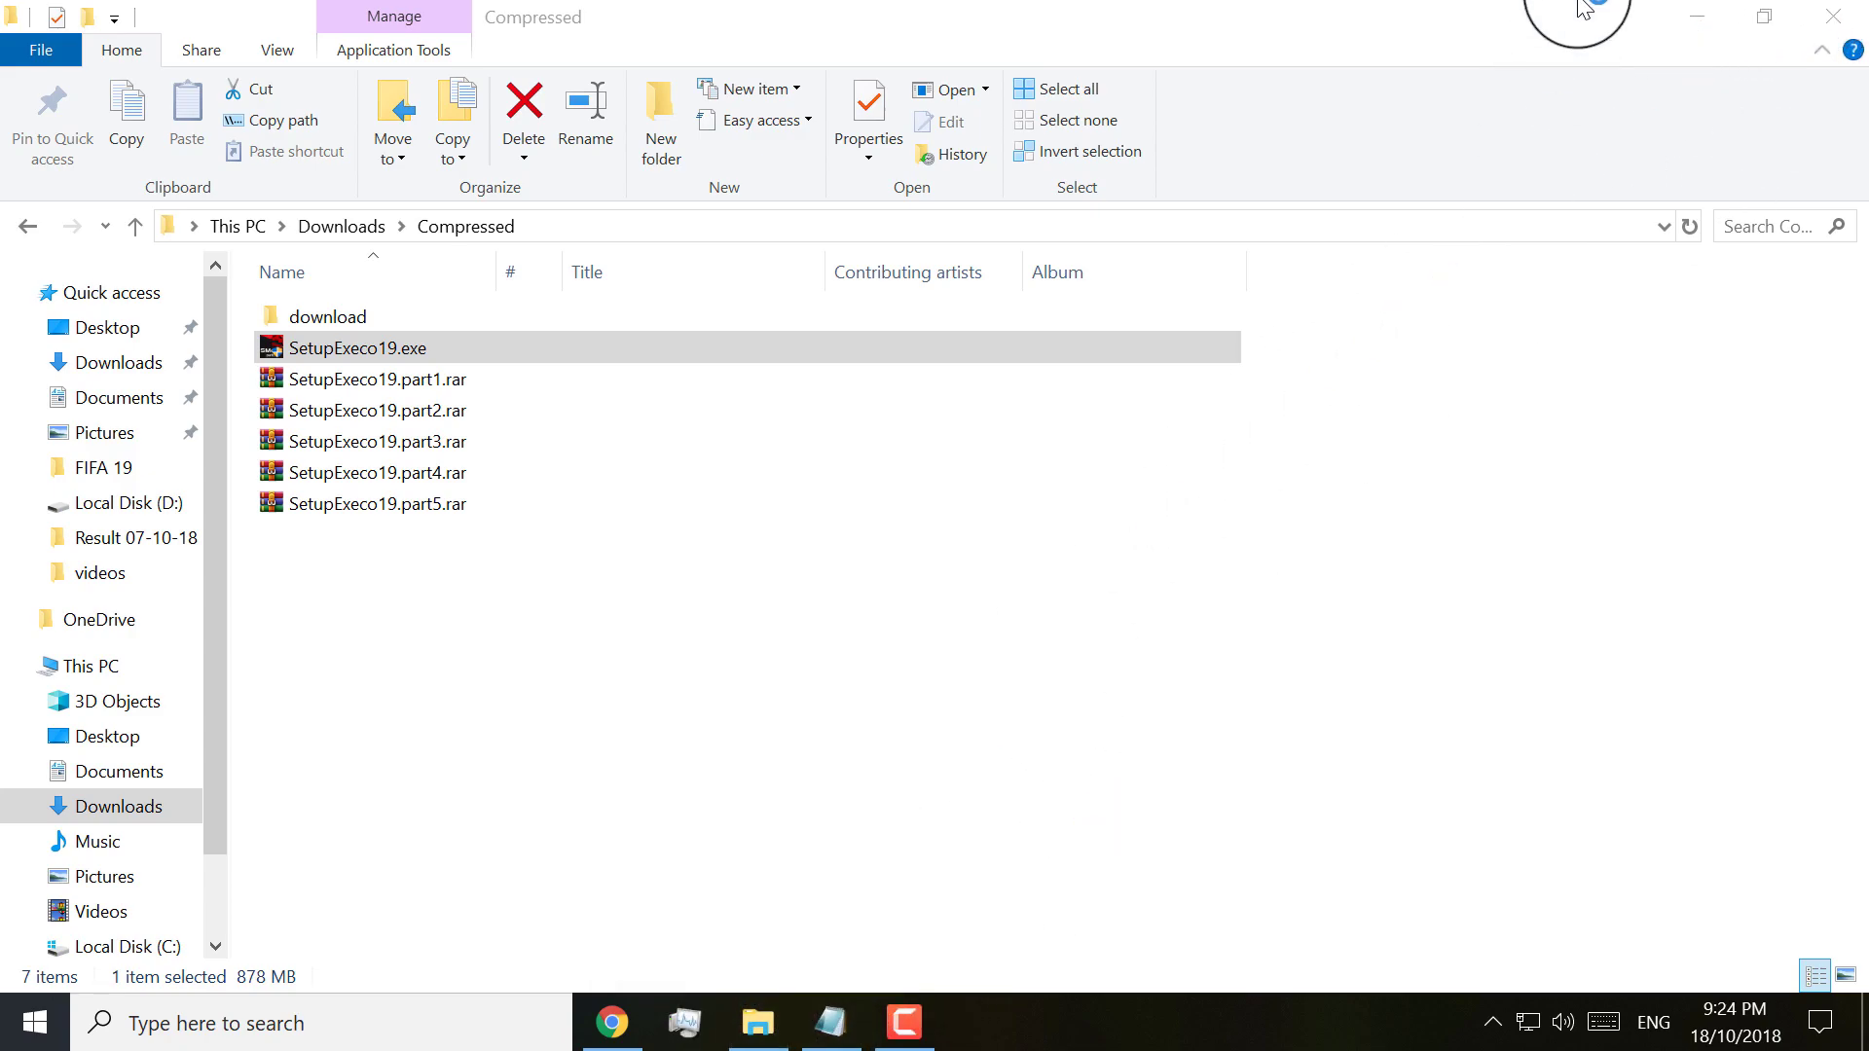
pyautogui.moveTo(829, 1042)
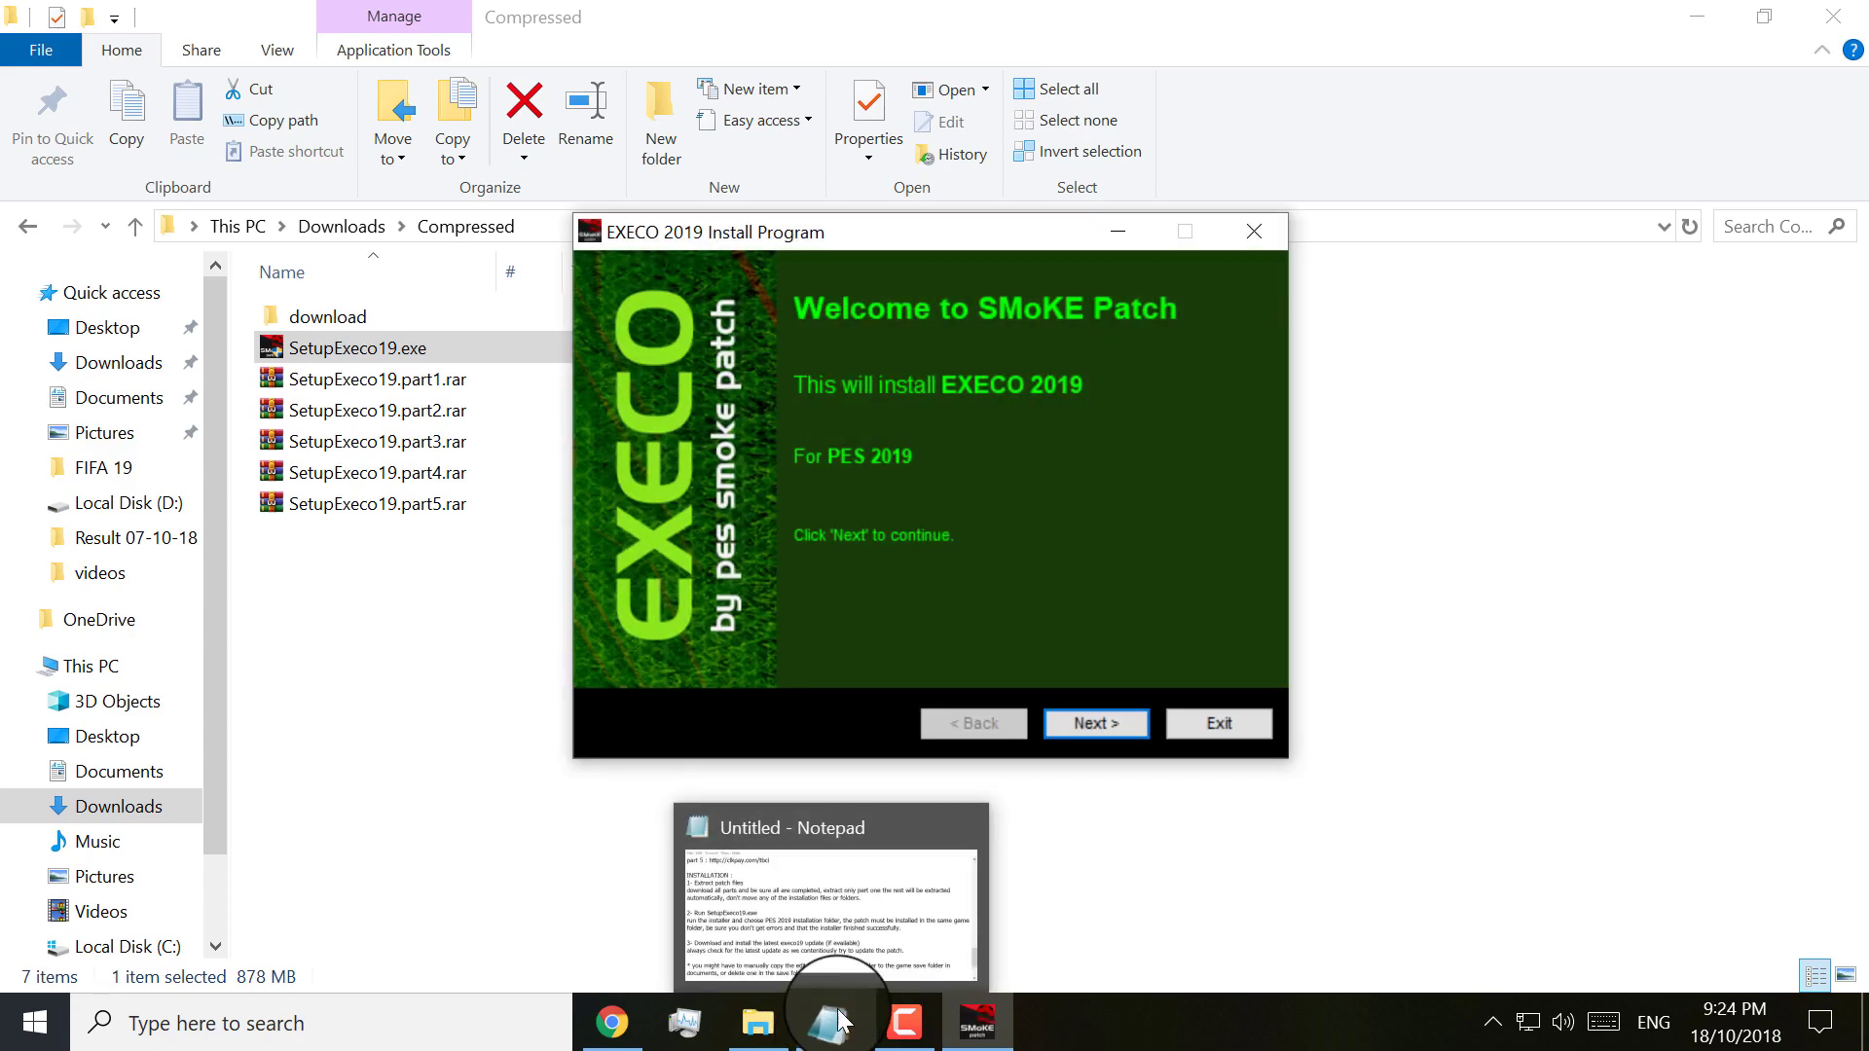
pyautogui.click(1082, 728)
pyautogui.click(1085, 723)
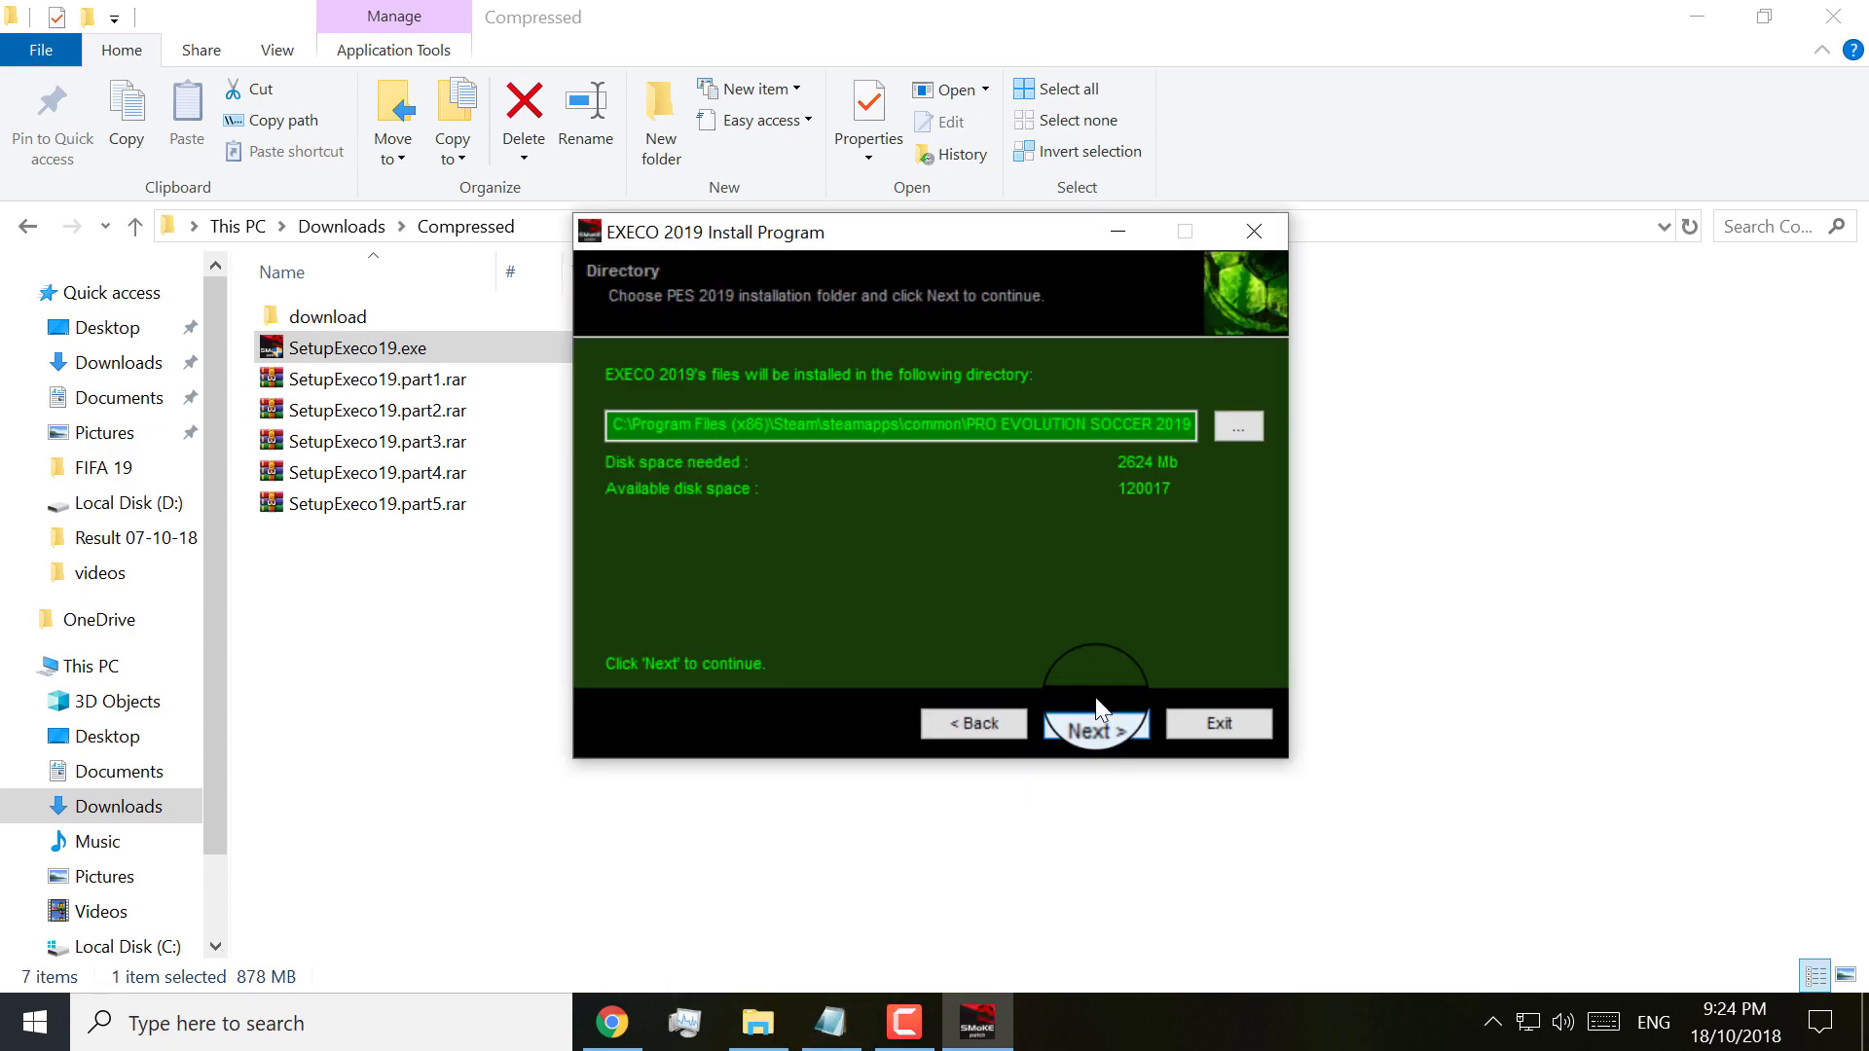
# Step: Set the installation directory to D:\PRO EVOLUTION SOCCER 2019\steamapps\common\PRO EVOLUTION SOCCER 2019
pyautogui.click(1229, 422)
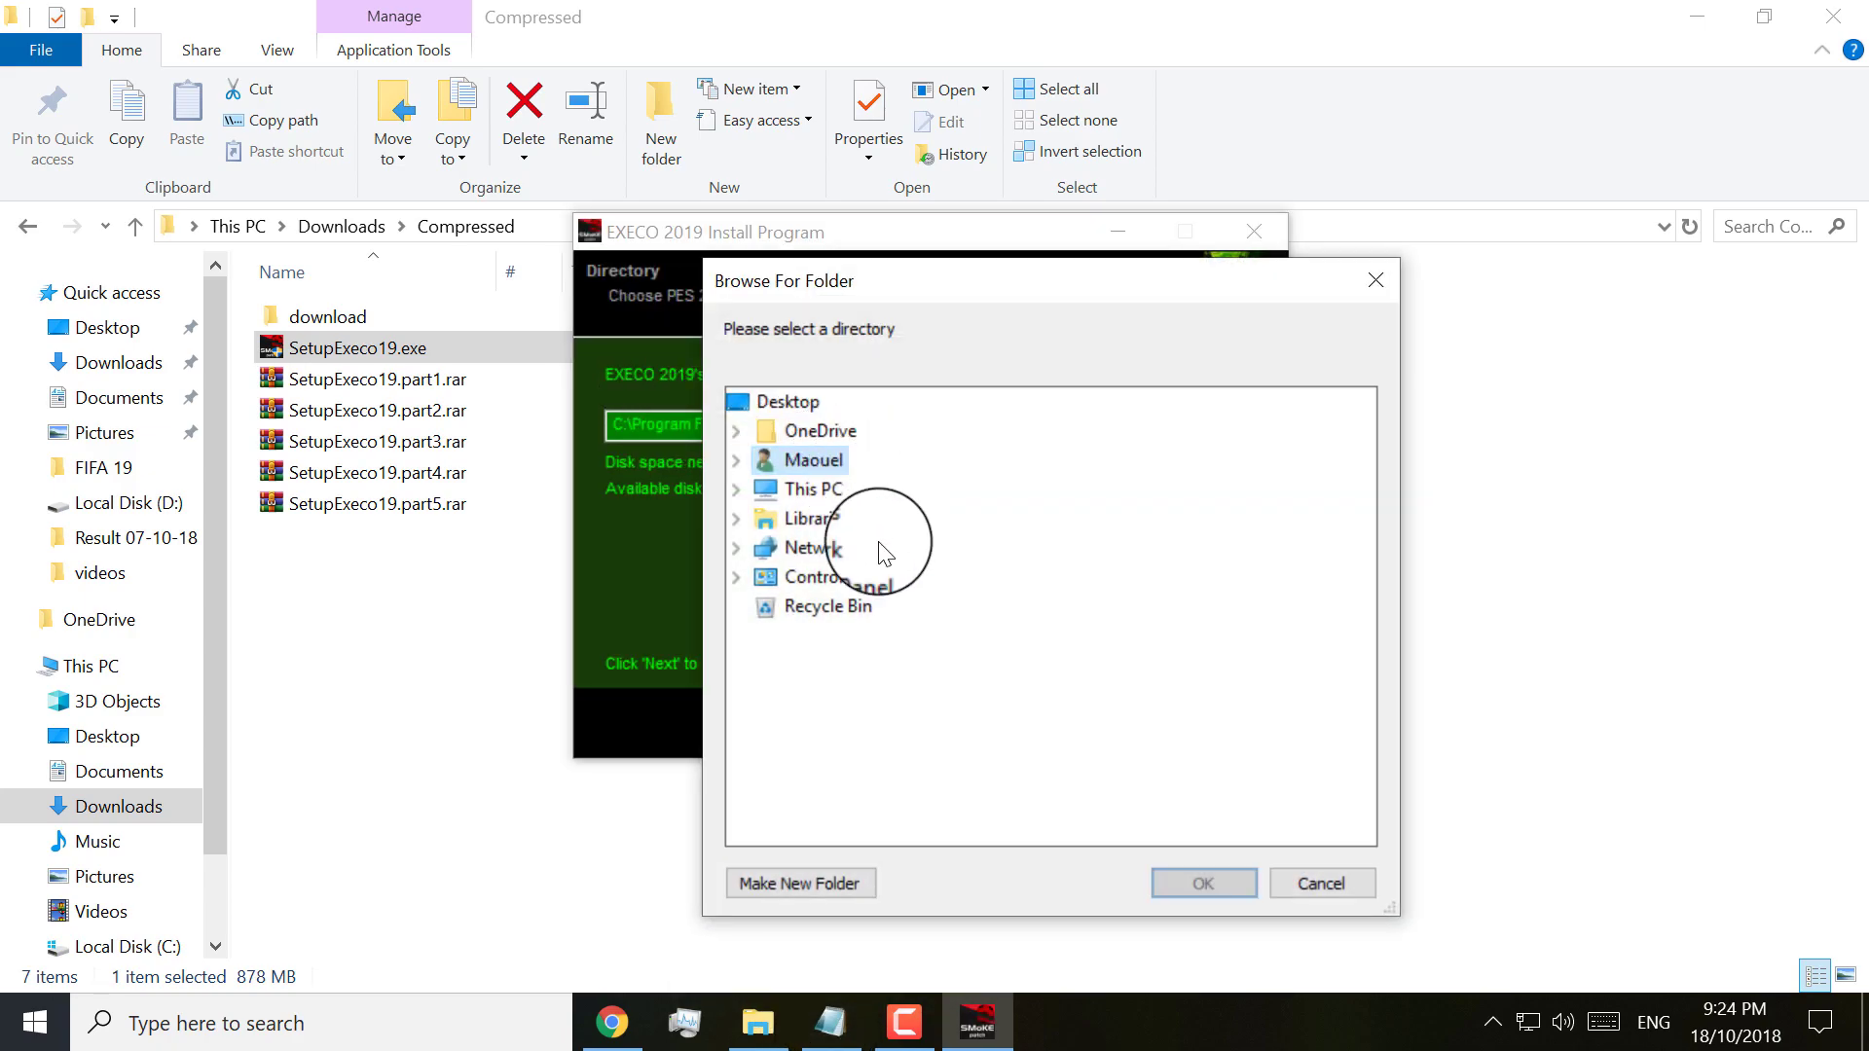
pyautogui.click(738, 491)
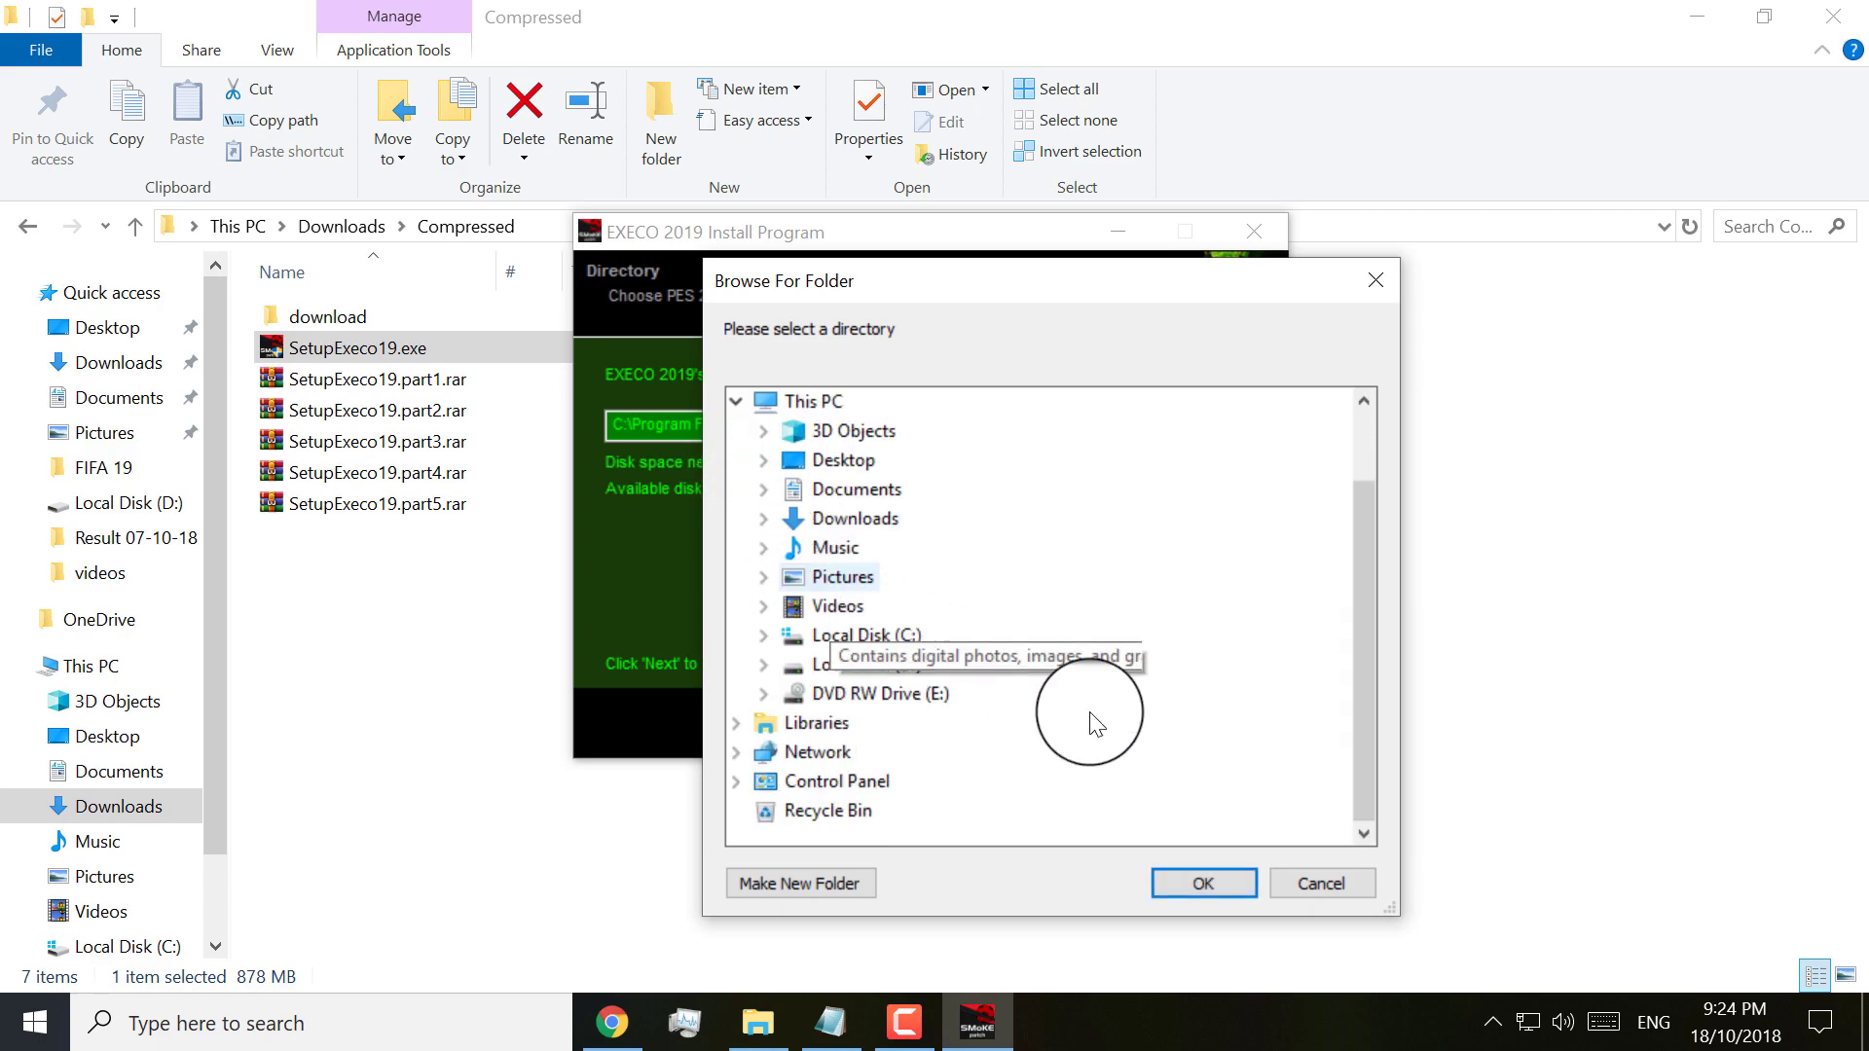
pyautogui.doubleClick(828, 667)
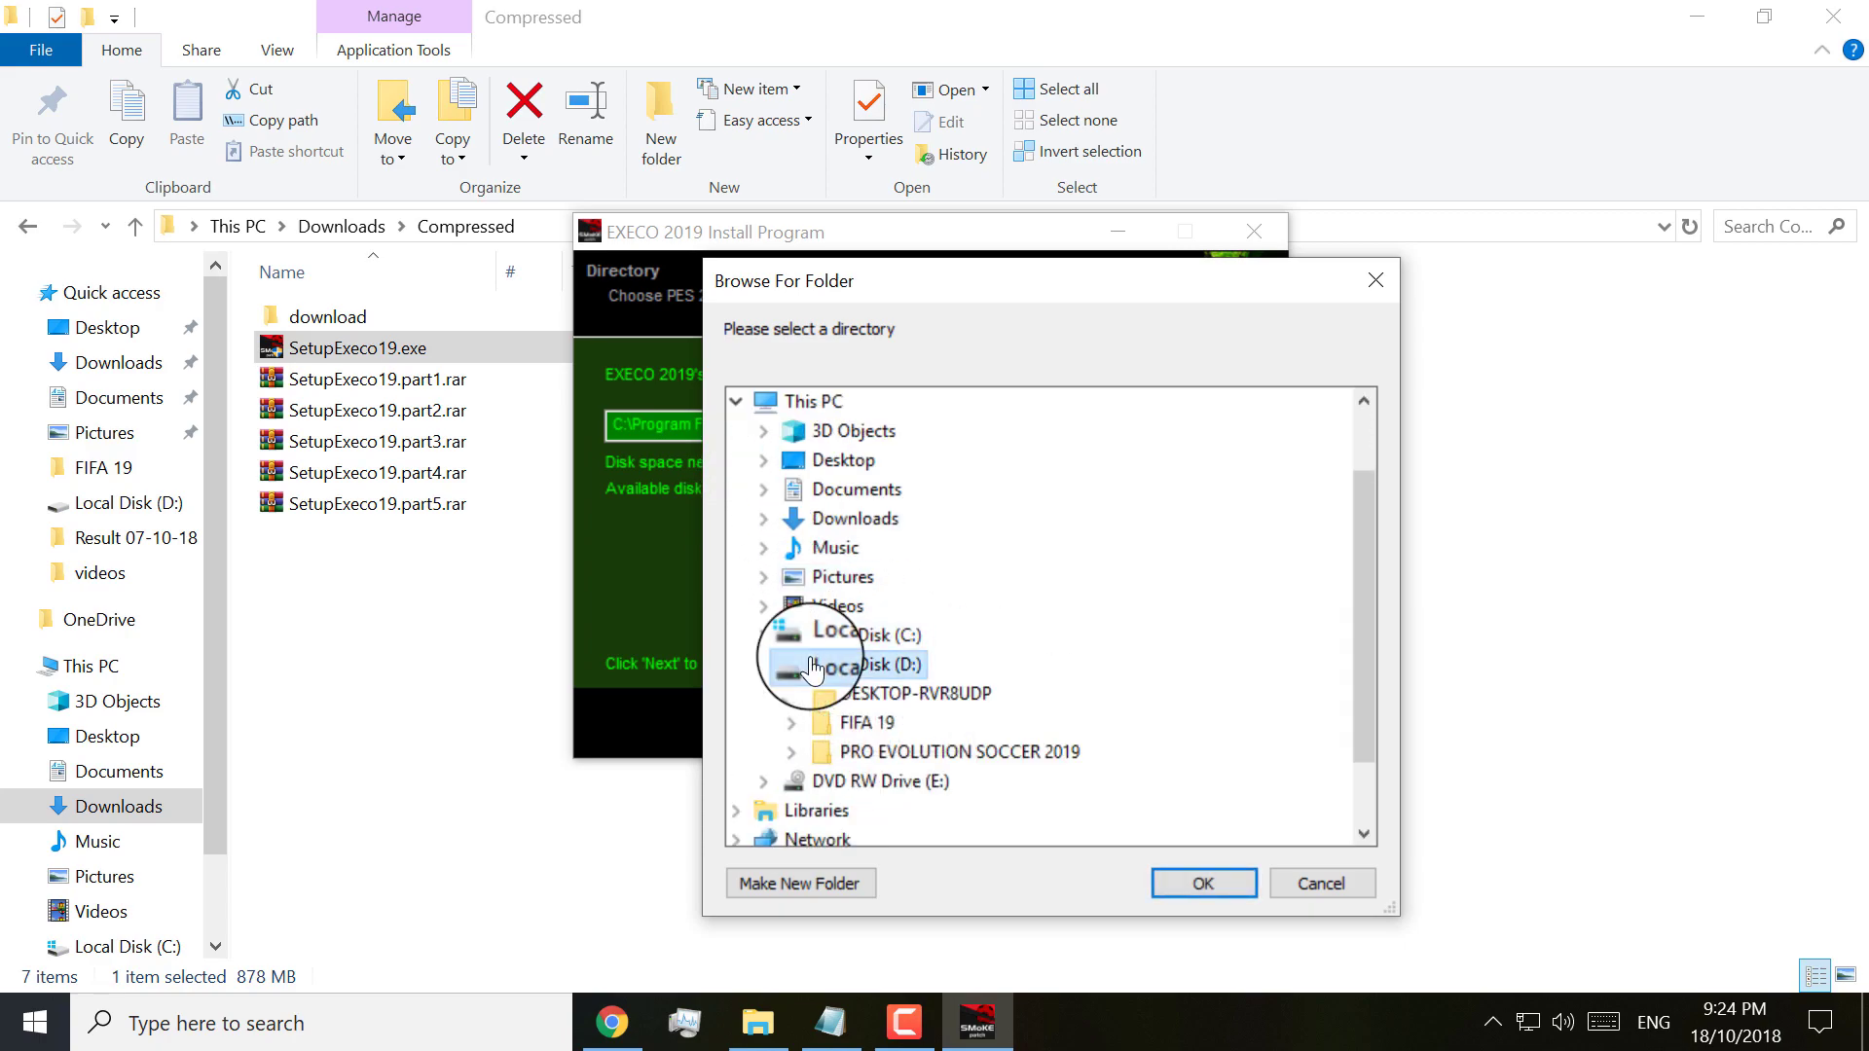
pyautogui.doubleClick(925, 668)
pyautogui.doubleClick(910, 749)
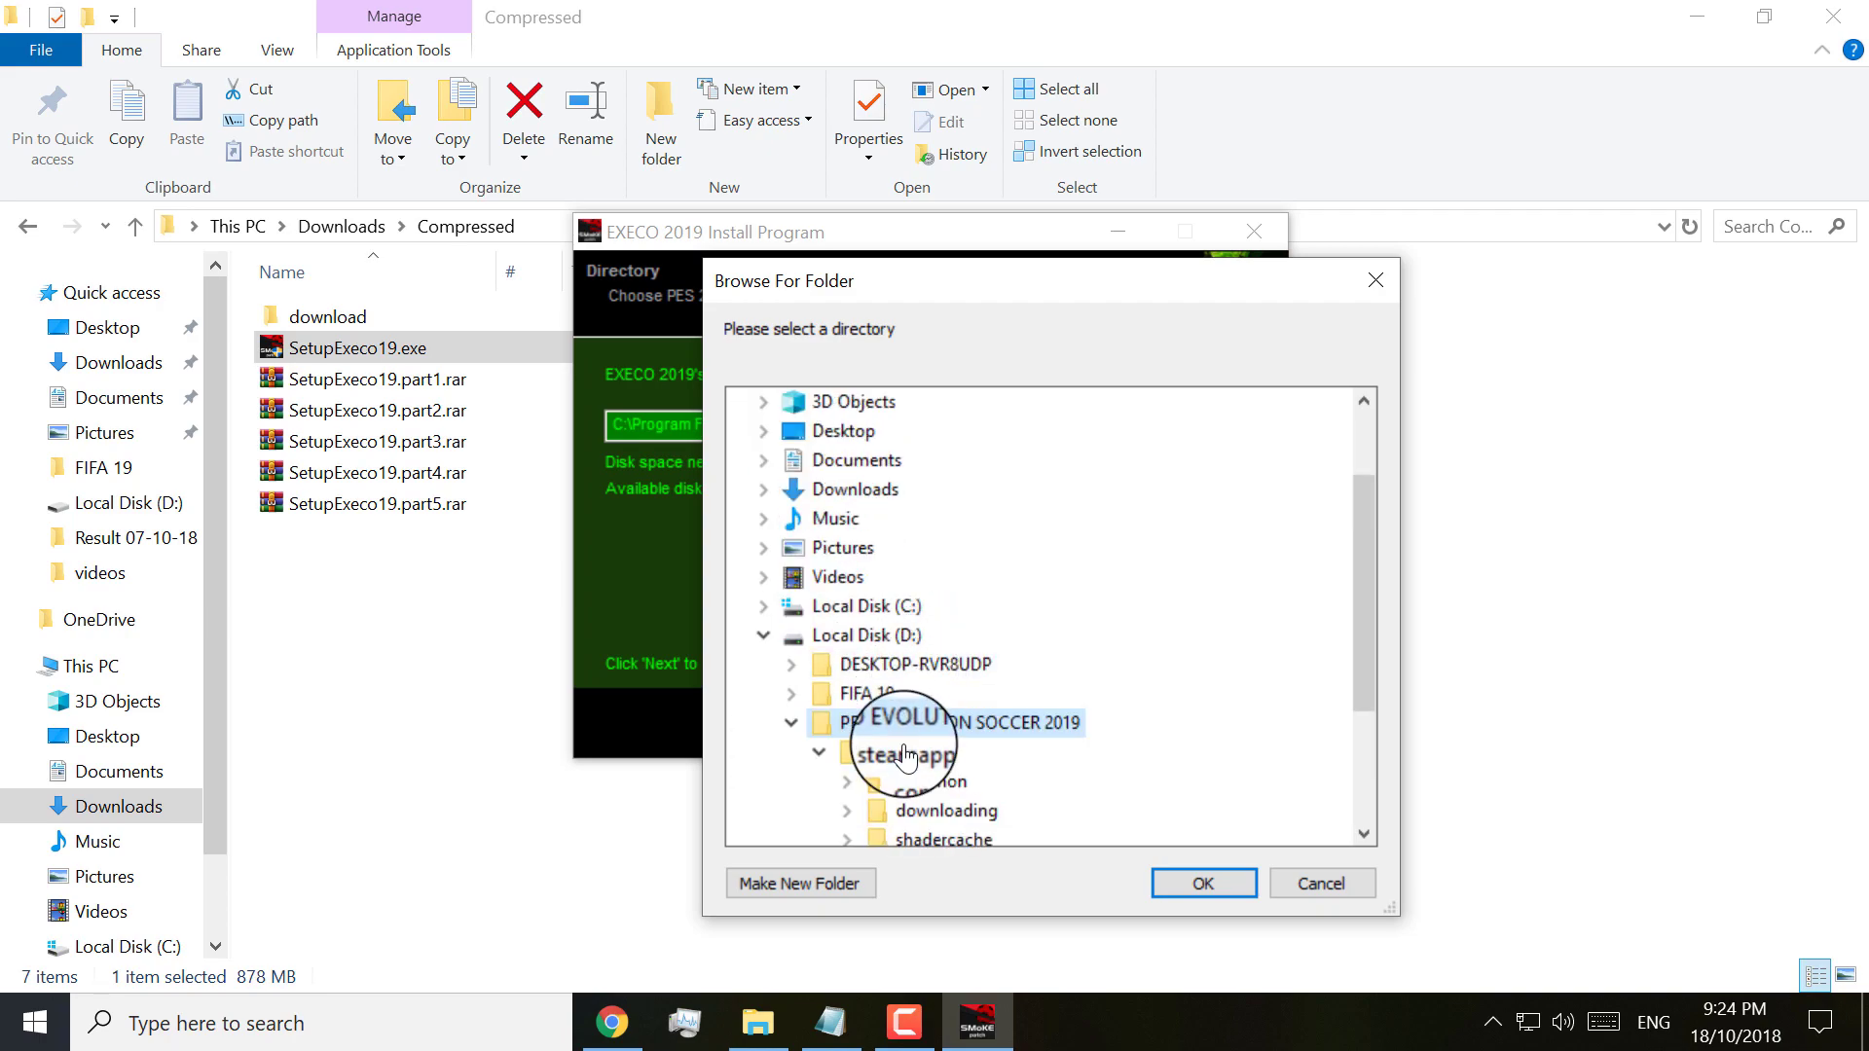
pyautogui.doubleClick(935, 783)
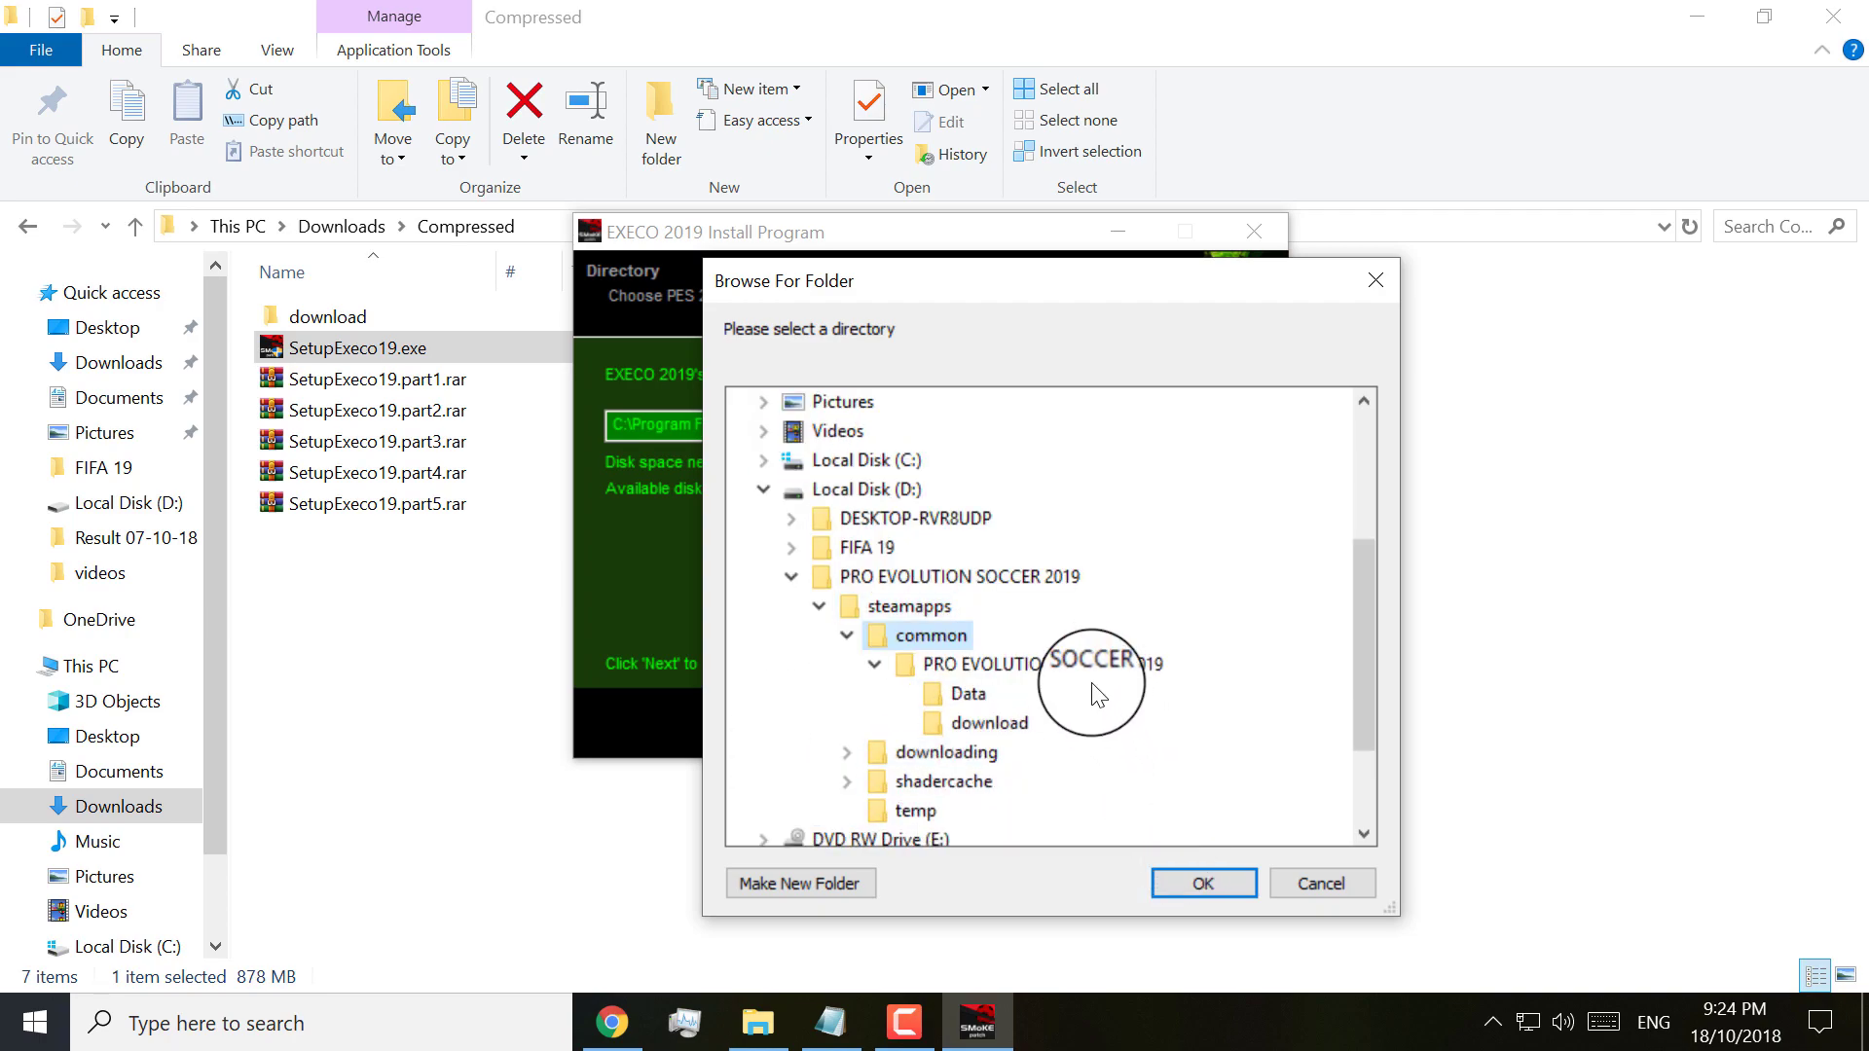
pyautogui.click(1110, 664)
pyautogui.click(1193, 876)
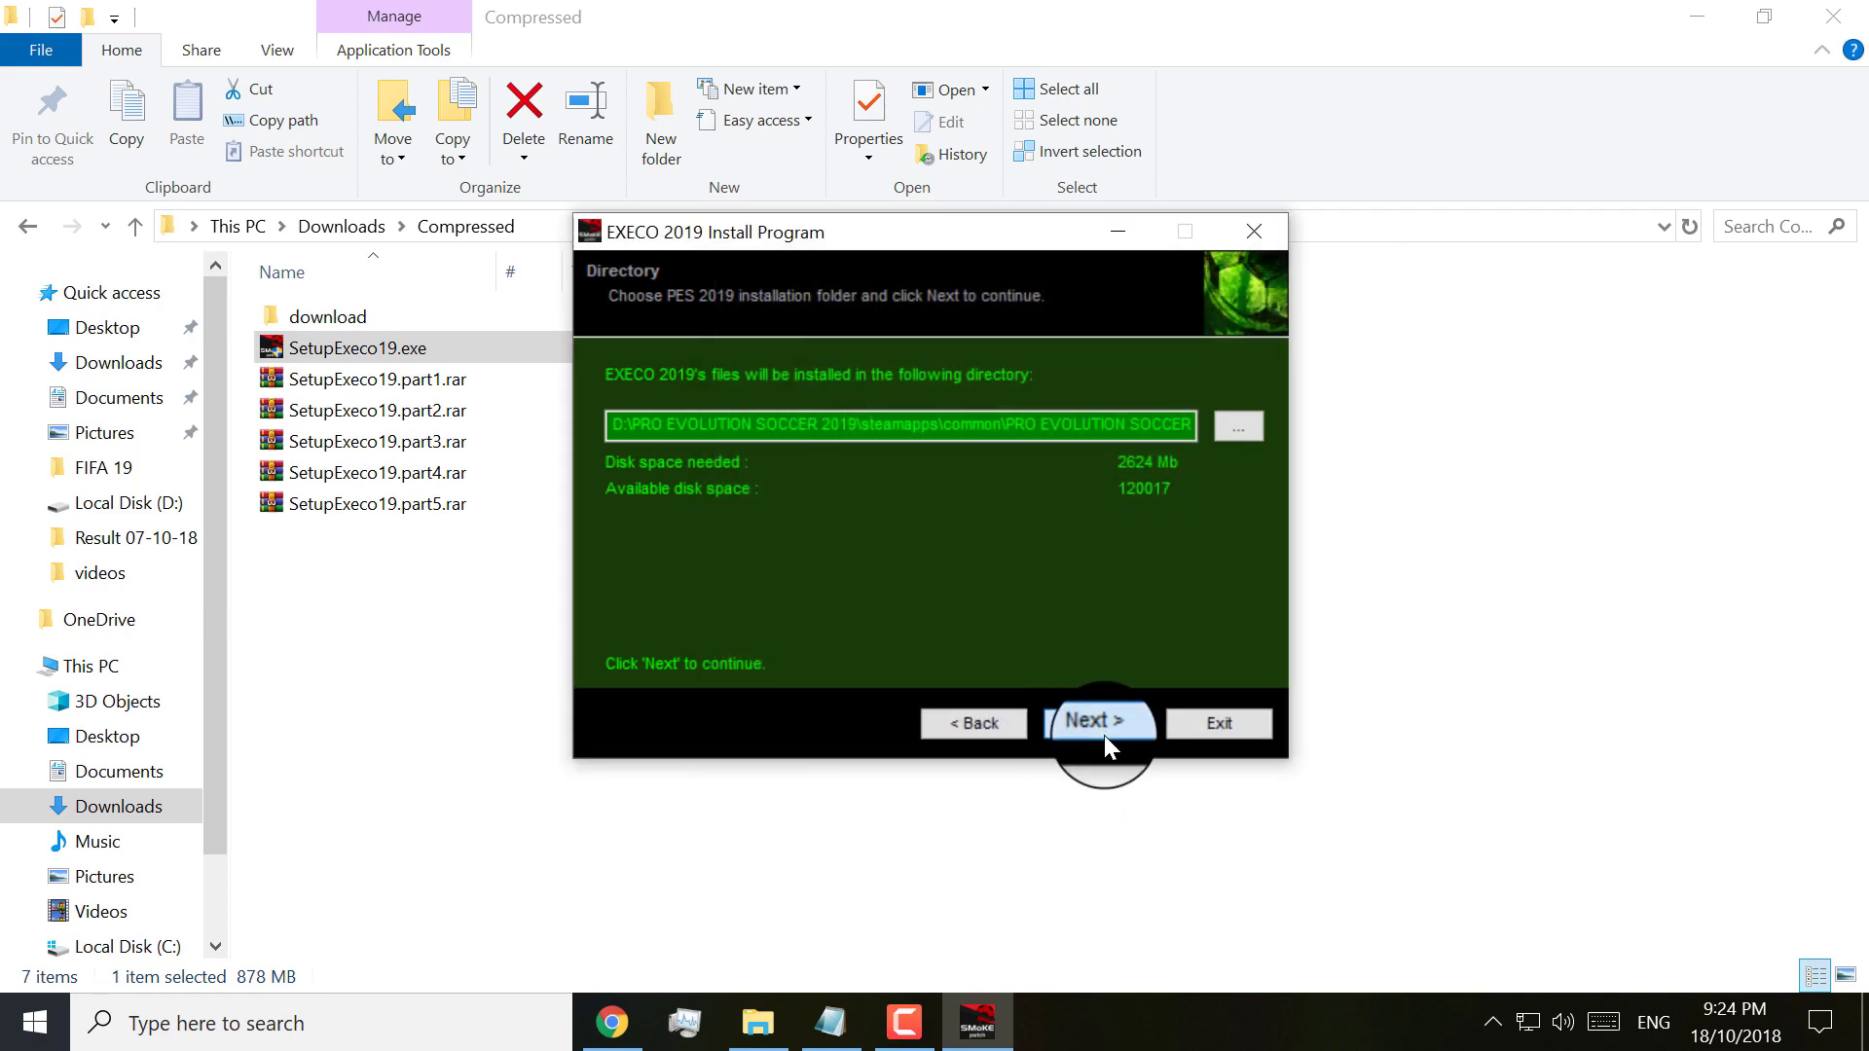
# Step: Start installing EXECO 2019 in the chosen directory and minimize the File Explorer window
pyautogui.click(1104, 734)
pyautogui.click(978, 1030)
pyautogui.click(1697, 17)
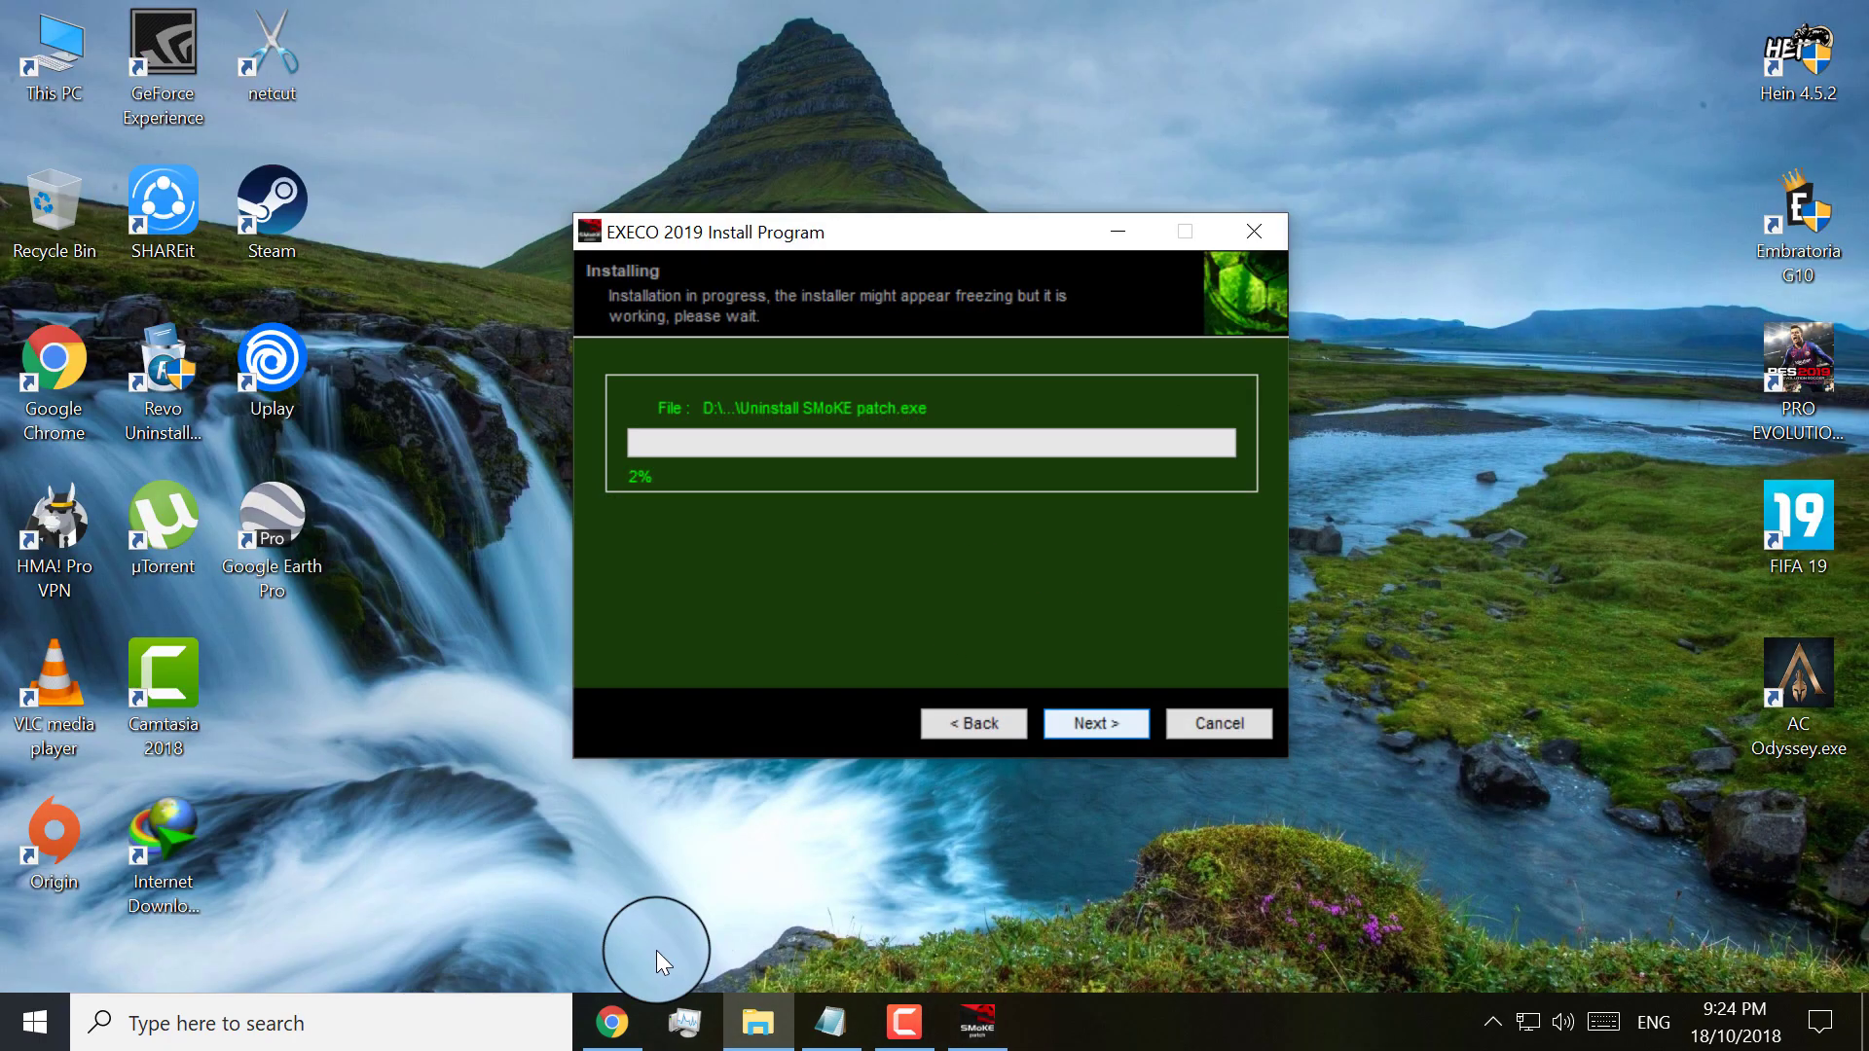
# Step: Reopen the notes and read the third instruction on the latest execo19 update and the remark on manually copying the edit file
pyautogui.click(857, 1030)
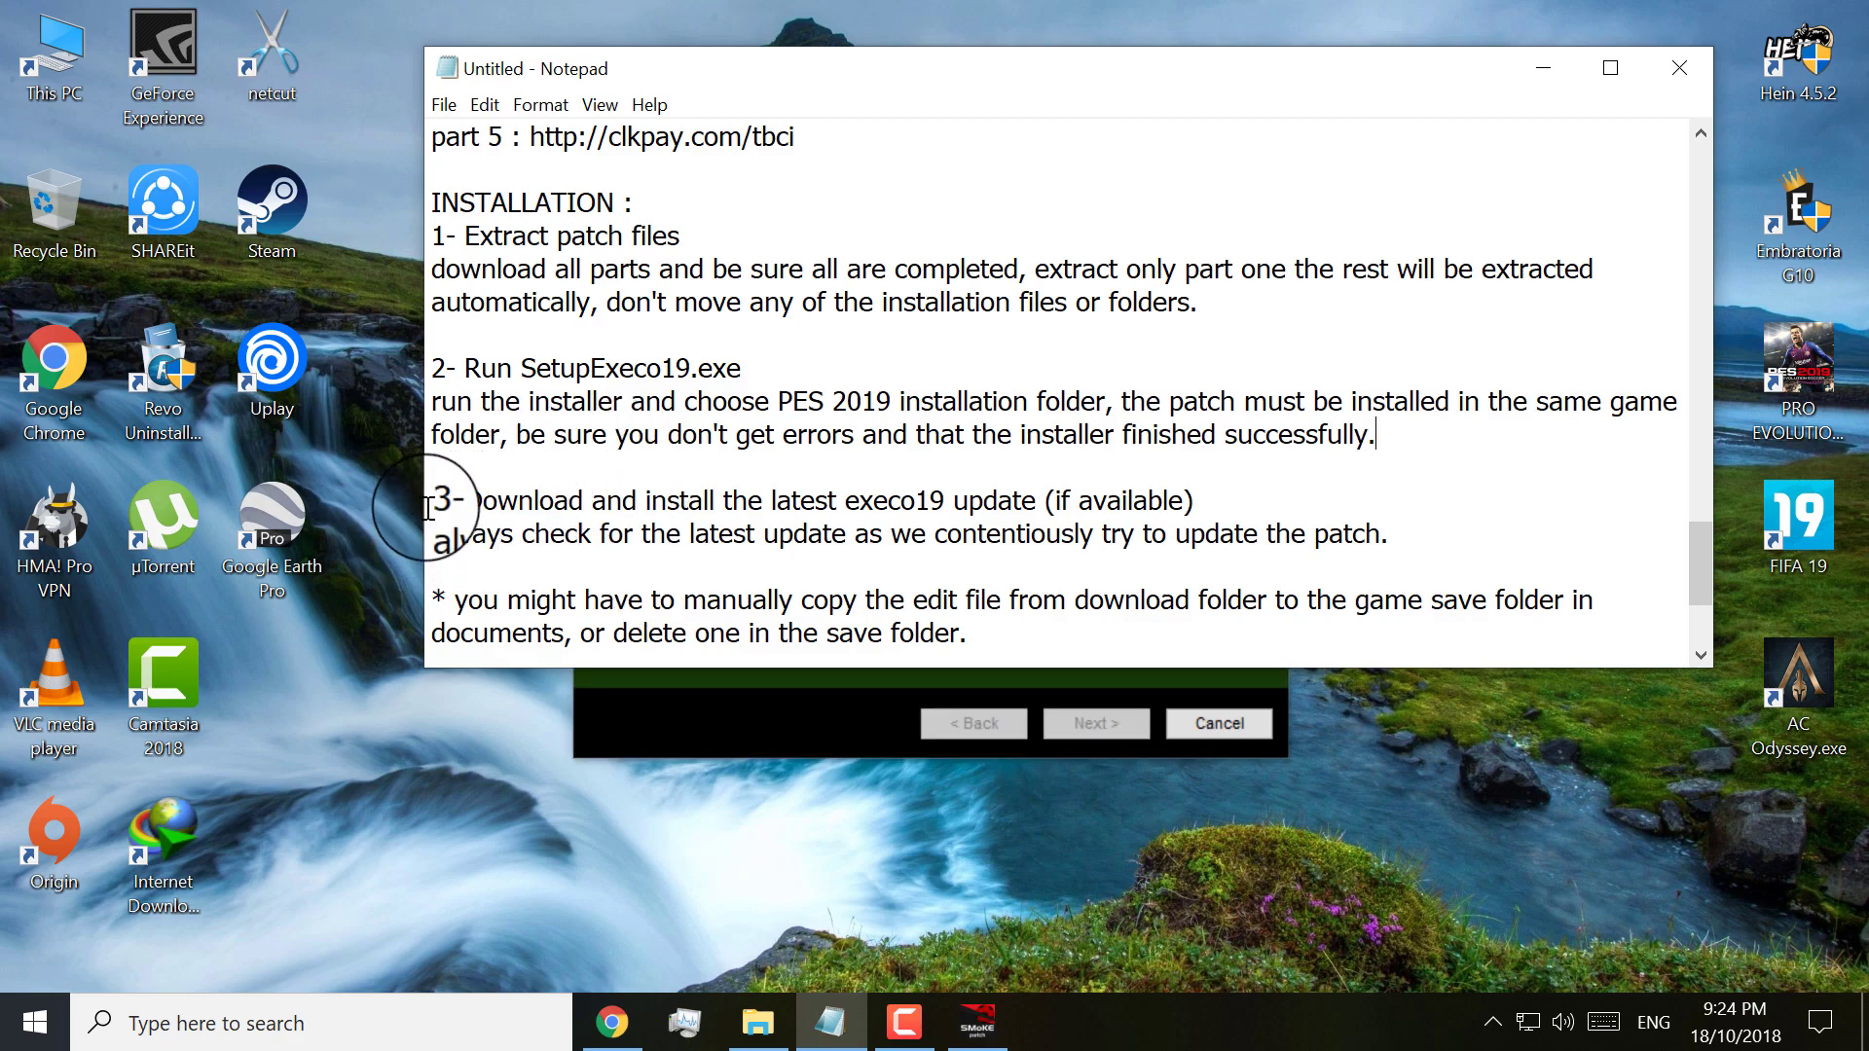
pyautogui.moveTo(446, 500); pyautogui.dragTo(1210, 501)
pyautogui.click(1230, 504)
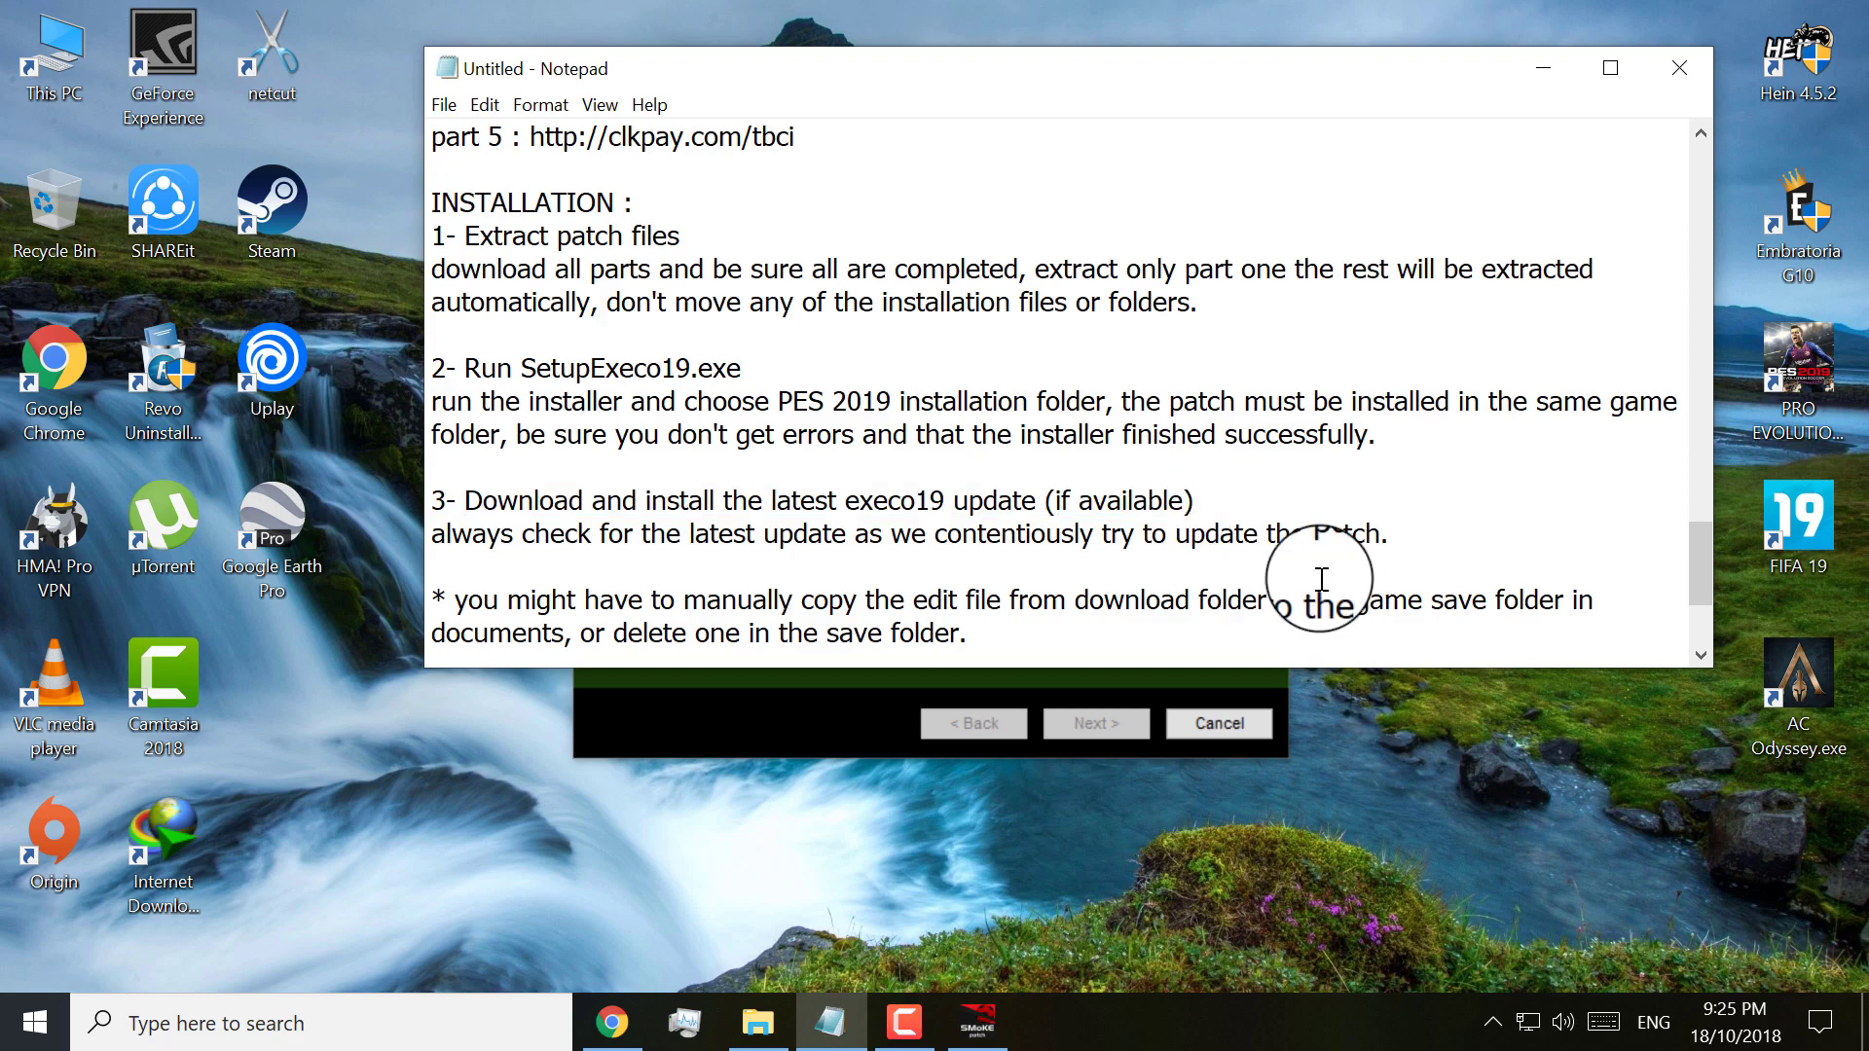
pyautogui.moveTo(428, 533); pyautogui.dragTo(861, 518)
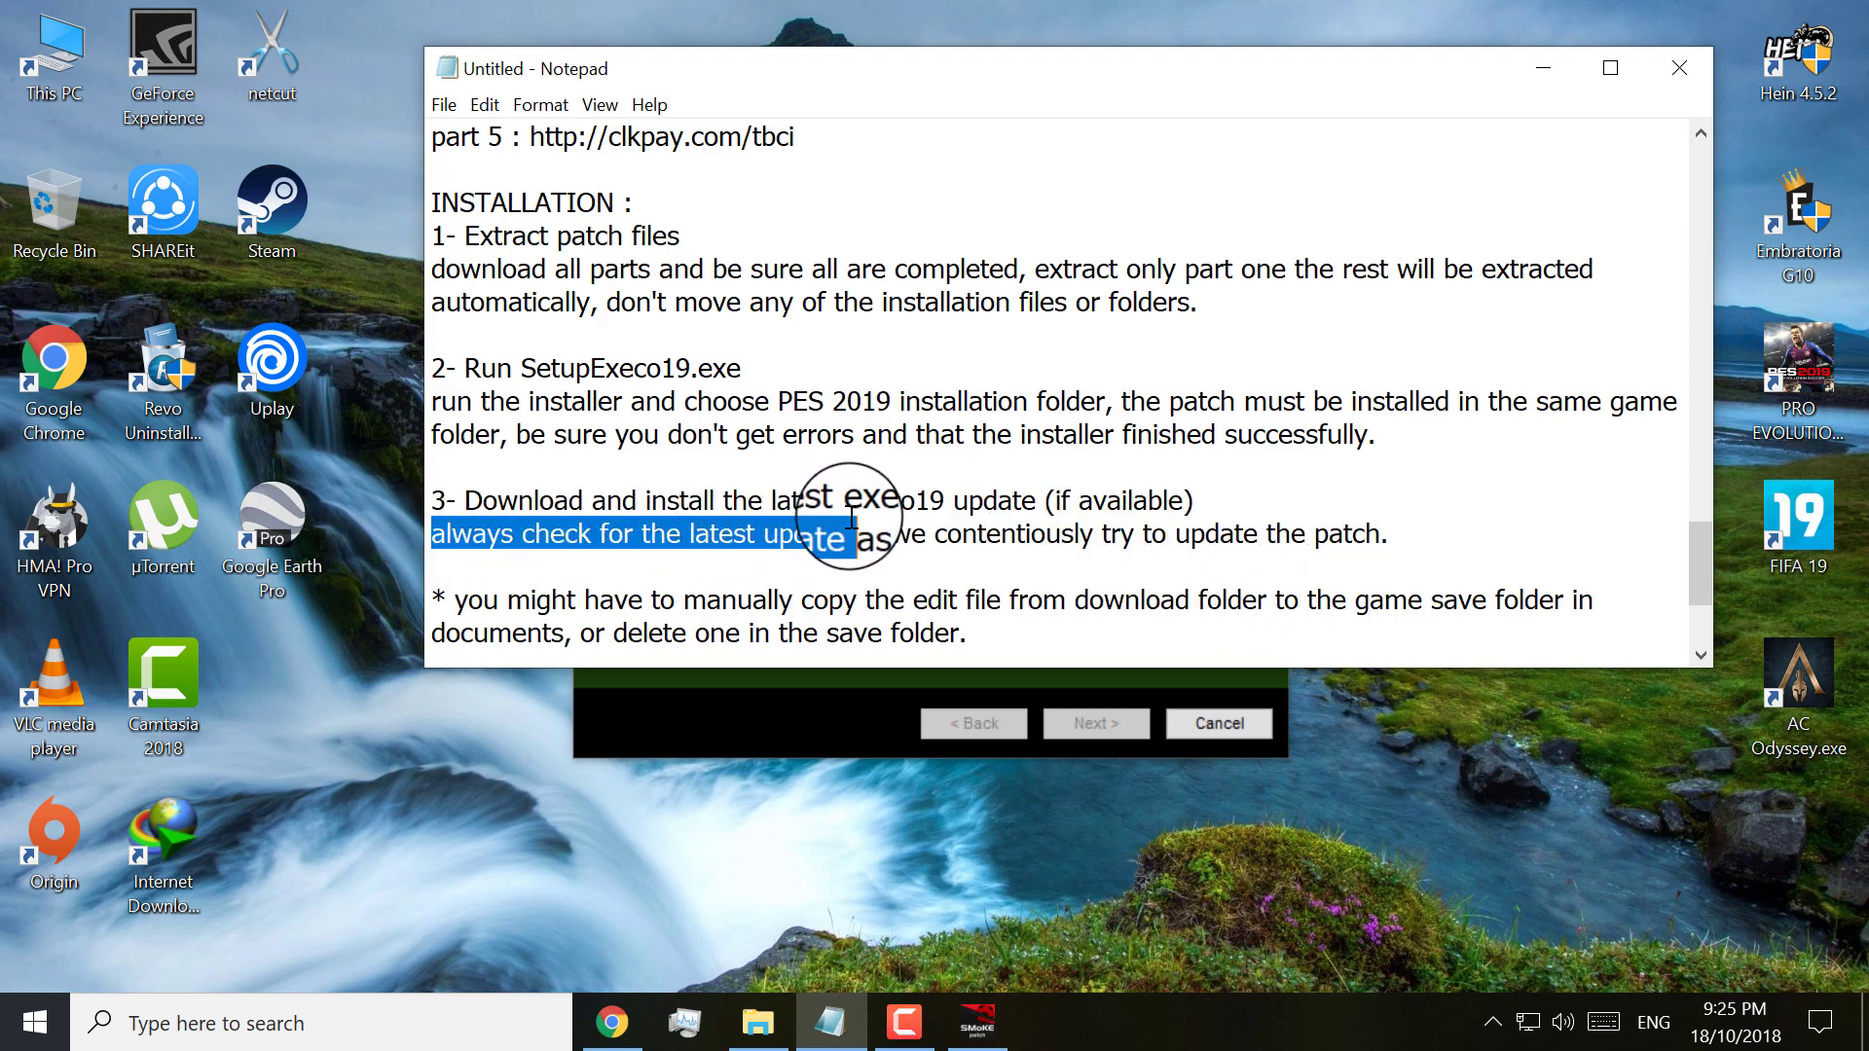
pyautogui.scroll(-2, 827, 507)
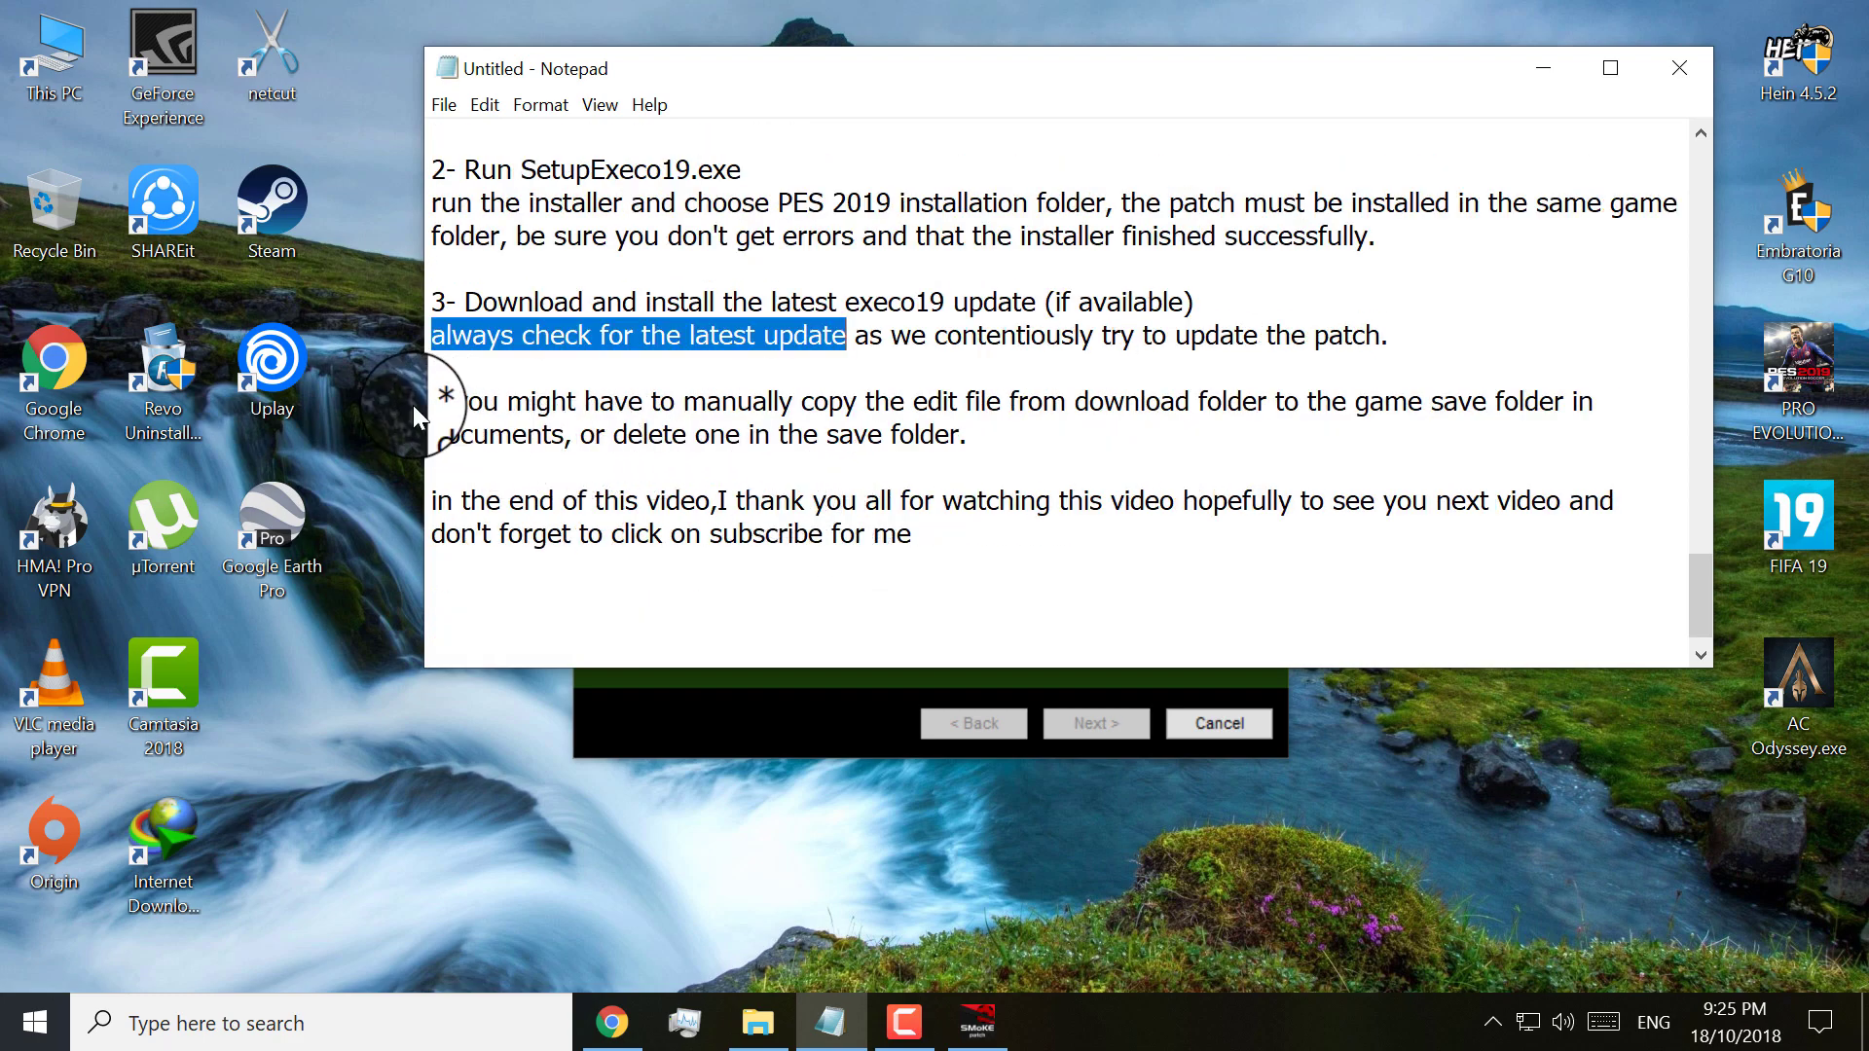
pyautogui.click(446, 401)
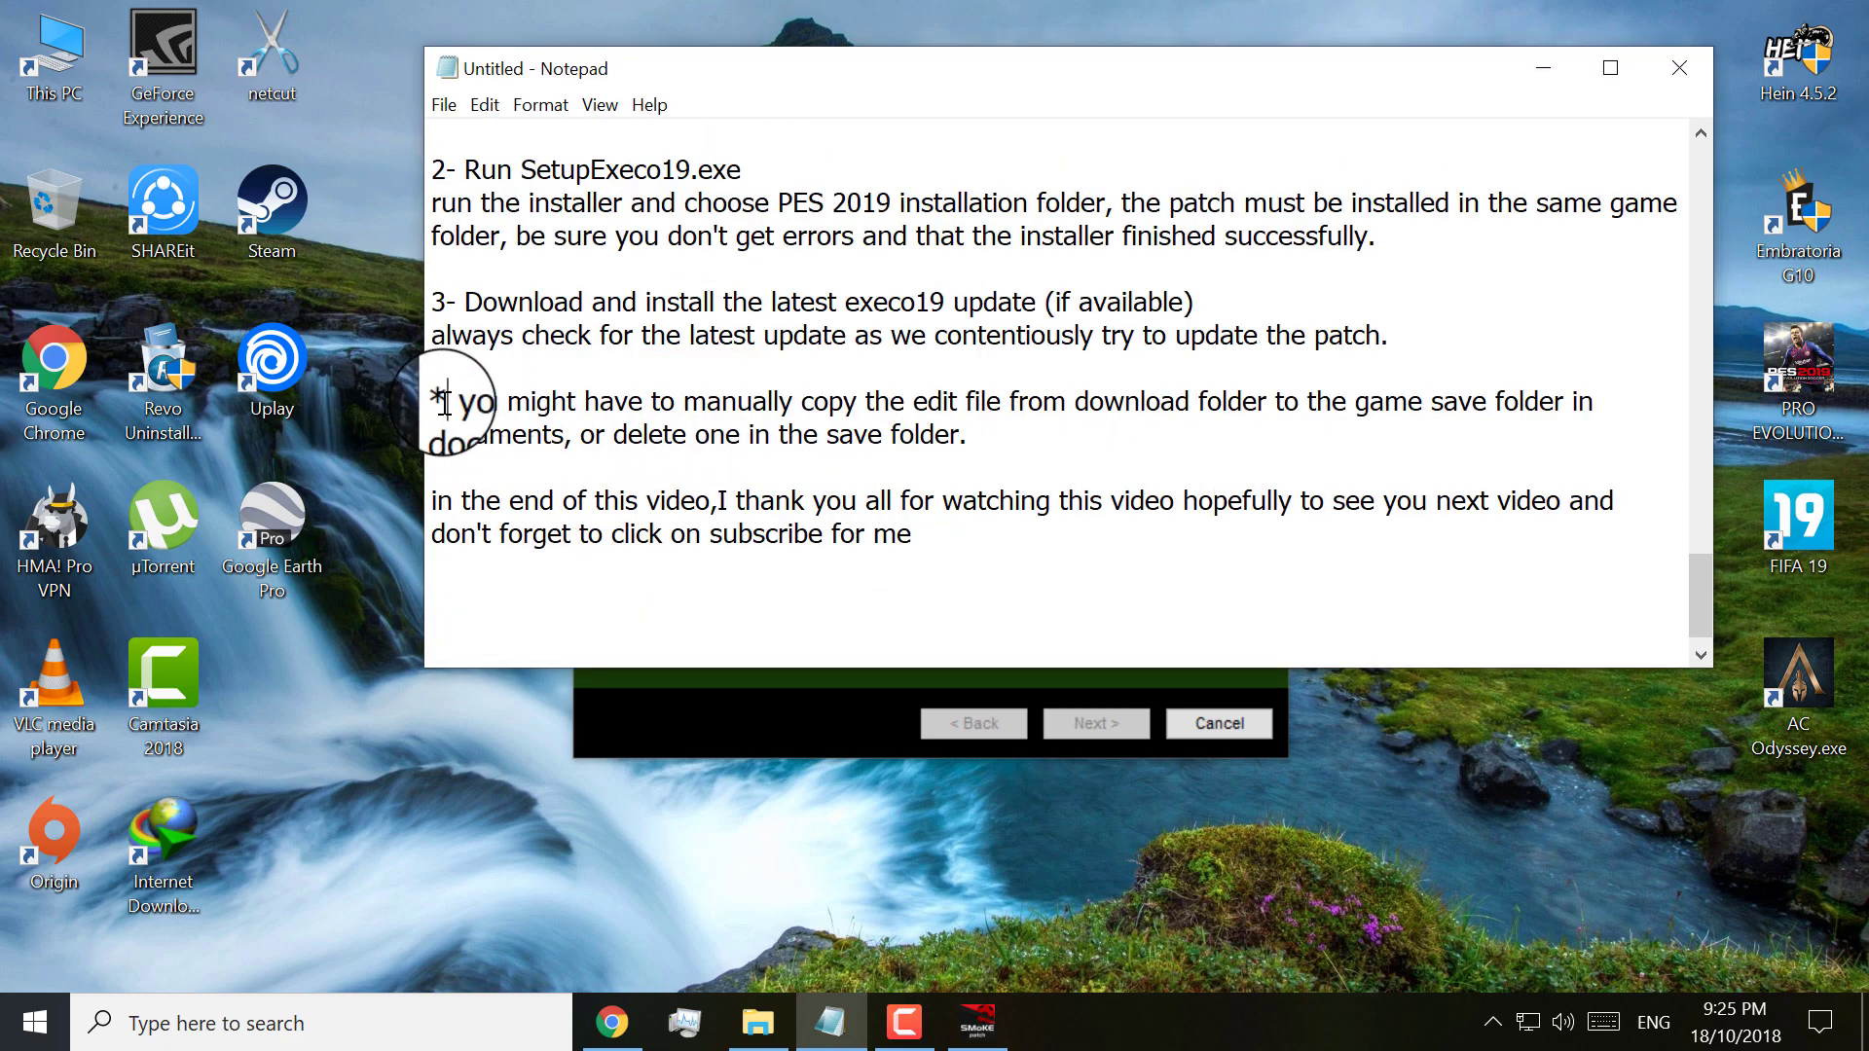
pyautogui.moveTo(454, 403); pyautogui.dragTo(1044, 448)
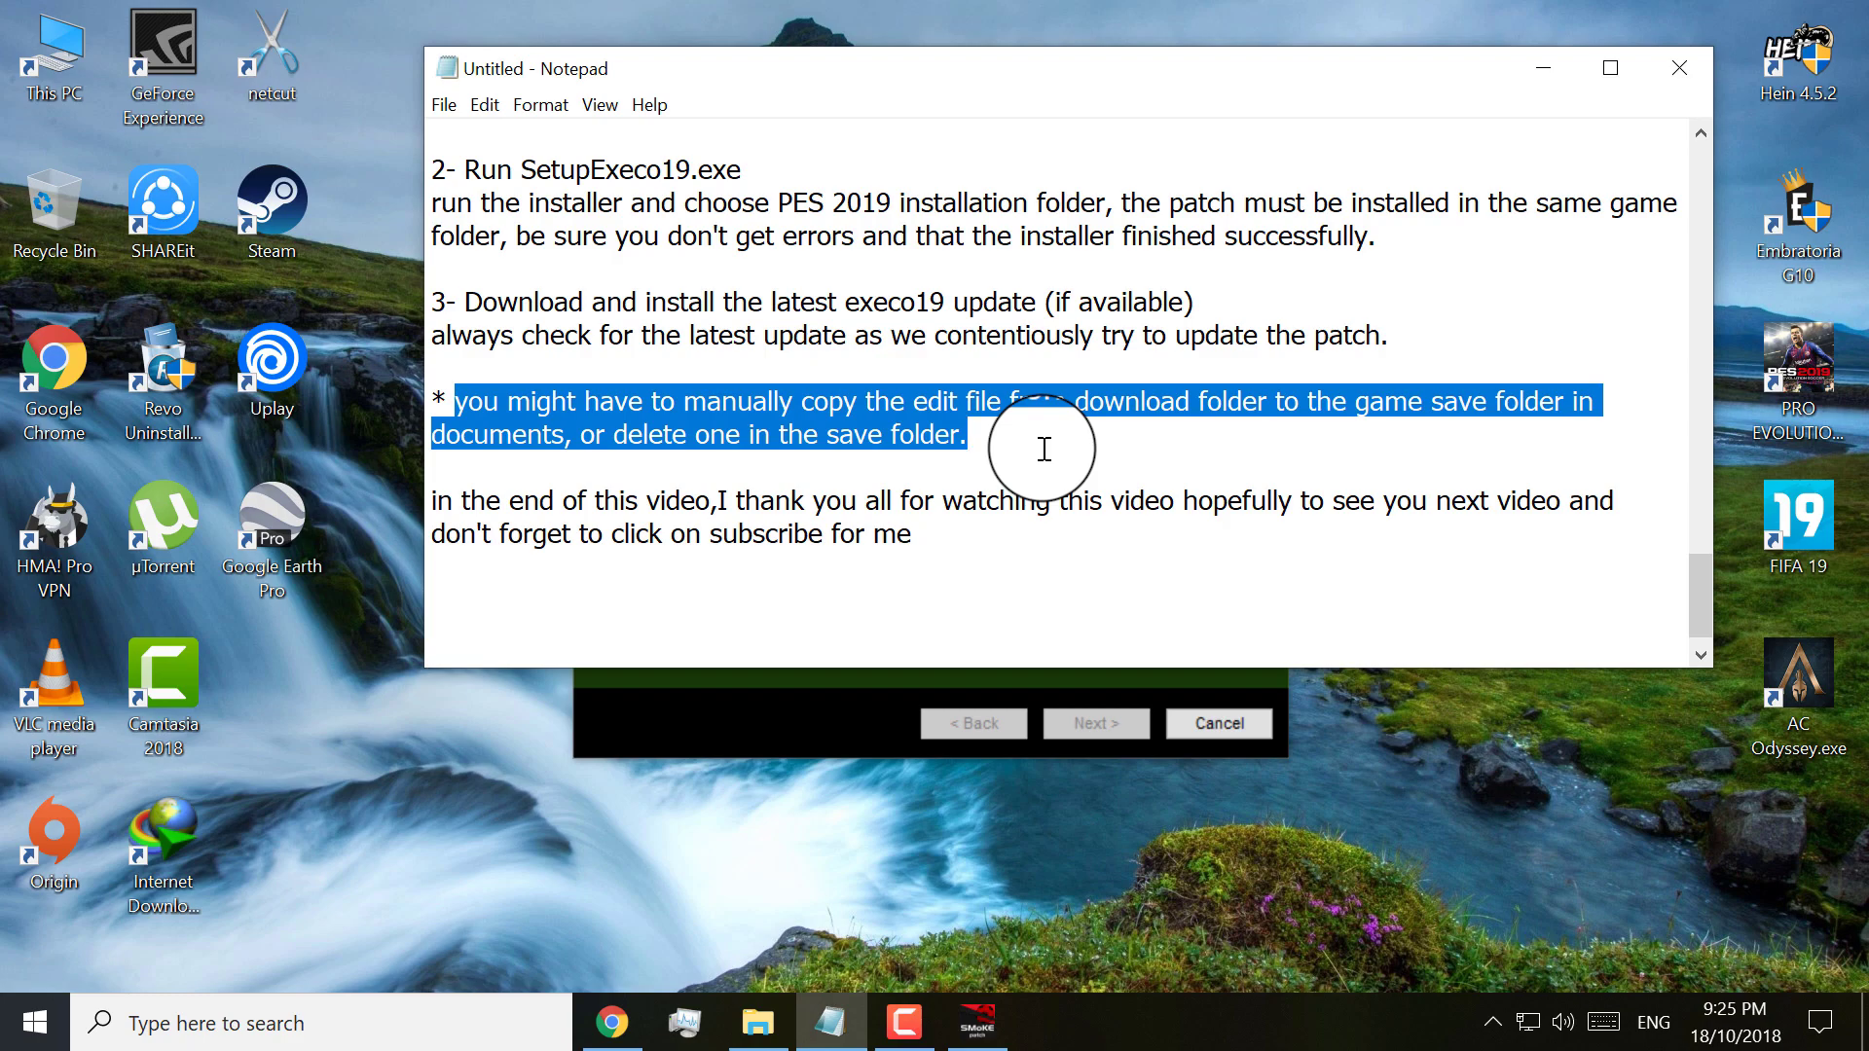